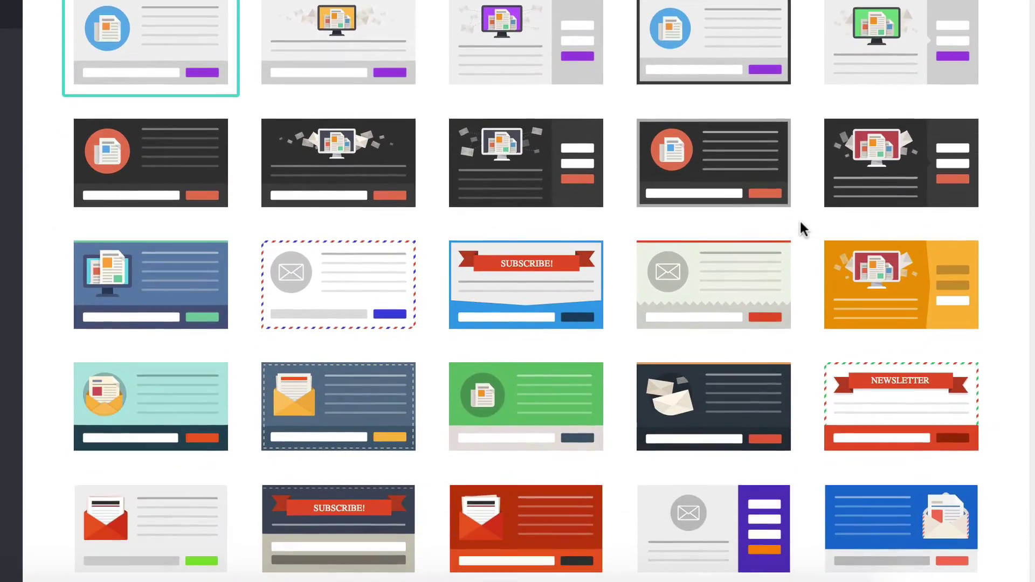
scroll(800, 219, down, 3)
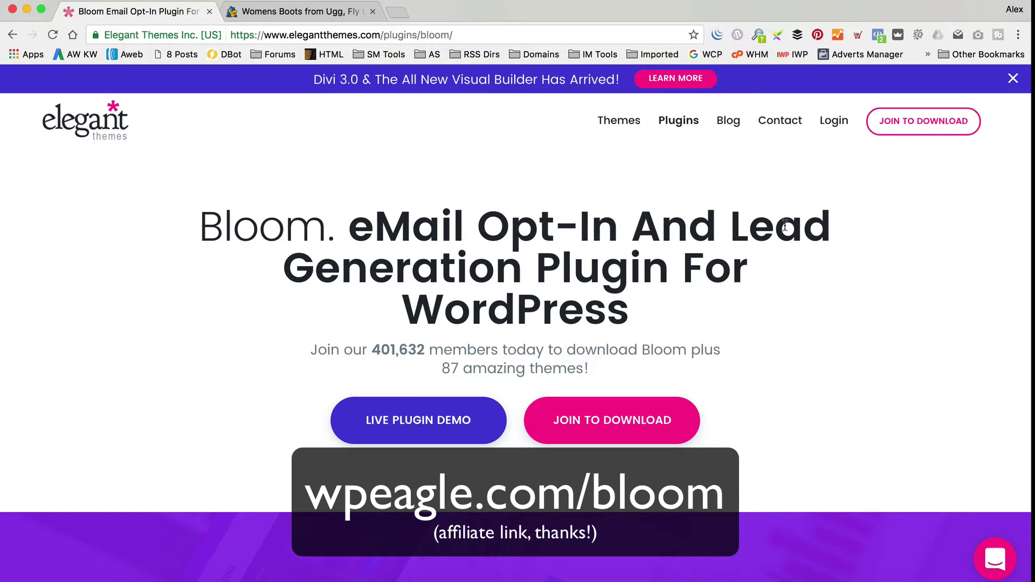
Scroll down through the Bloom plugin feature page and back up toward the top.
scroll(598, 245, down, 10)
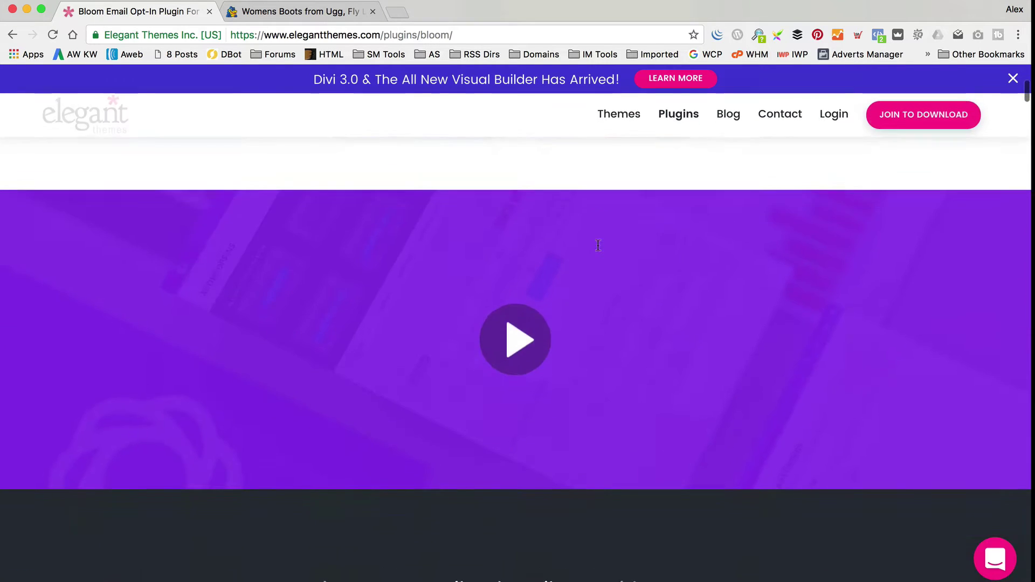
scroll(598, 245, down, 6)
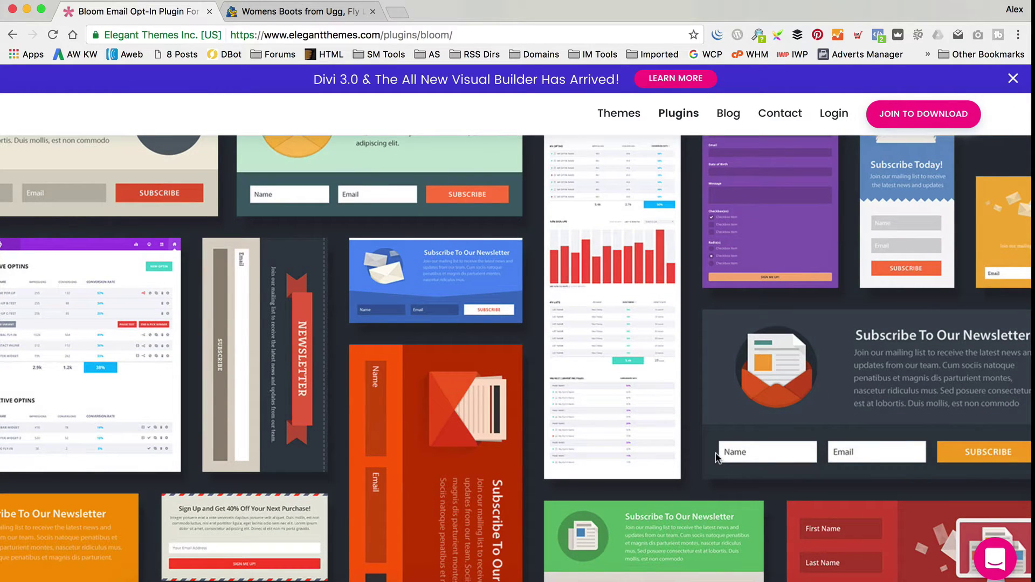
scroll(474, 254, down, 15)
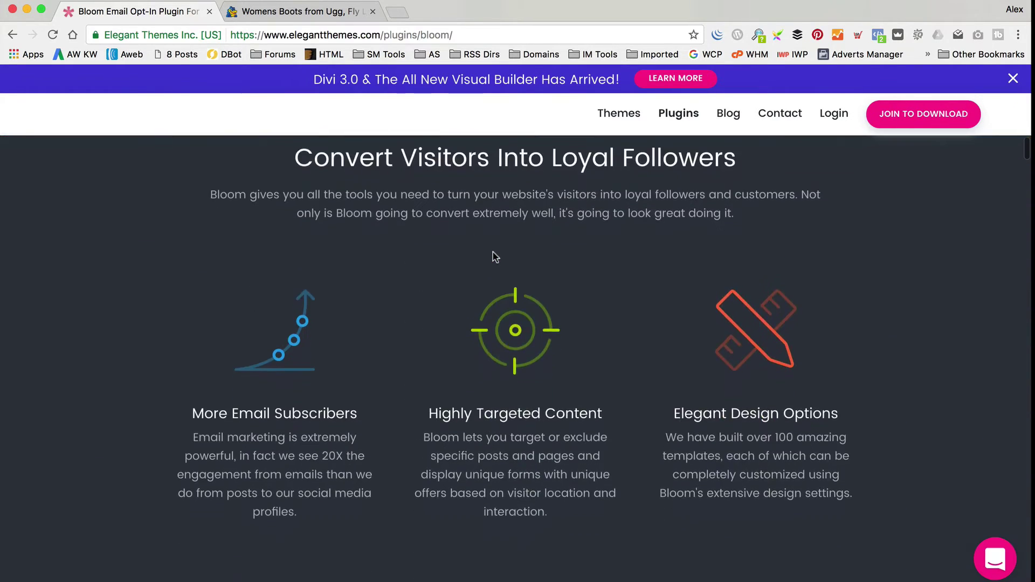
scroll(492, 257, down, 2)
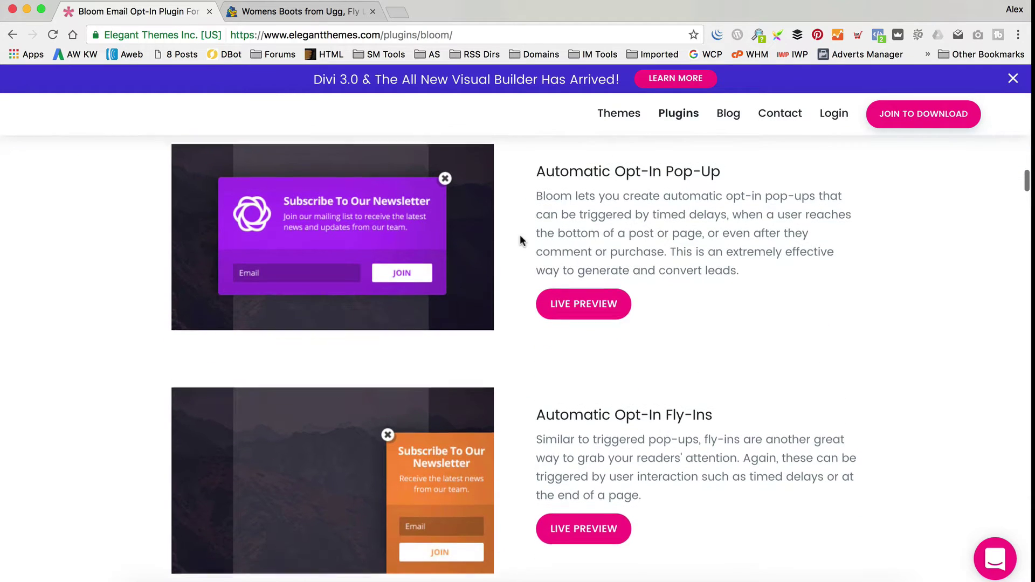
scroll(521, 240, up, 2)
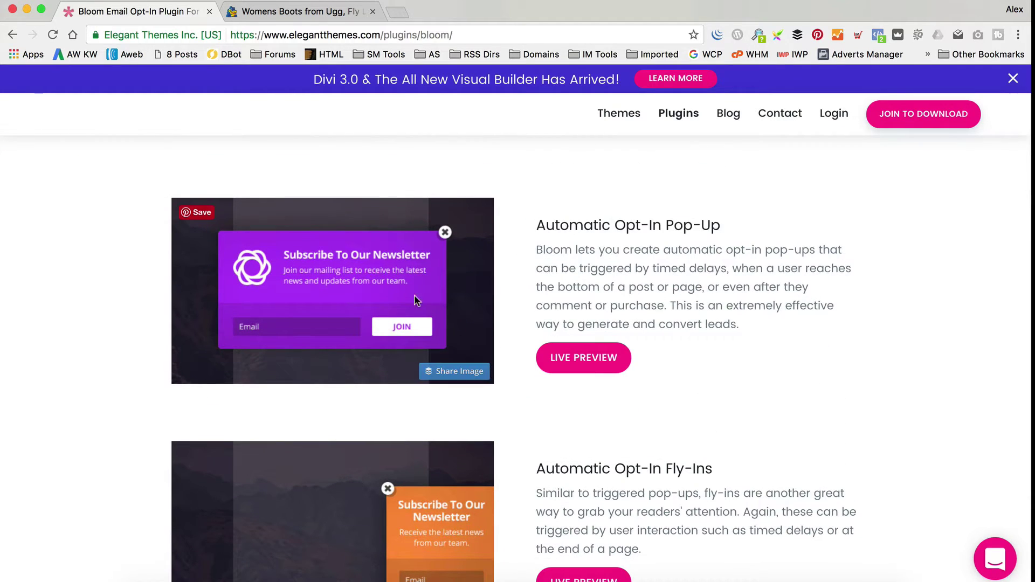
scroll(451, 296, down, 4)
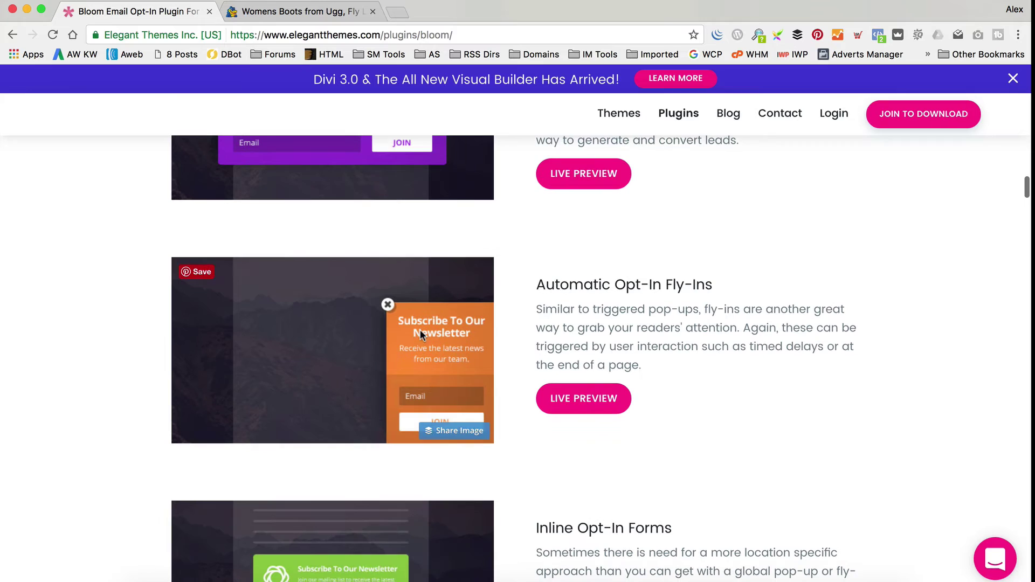
scroll(420, 330, down, 4)
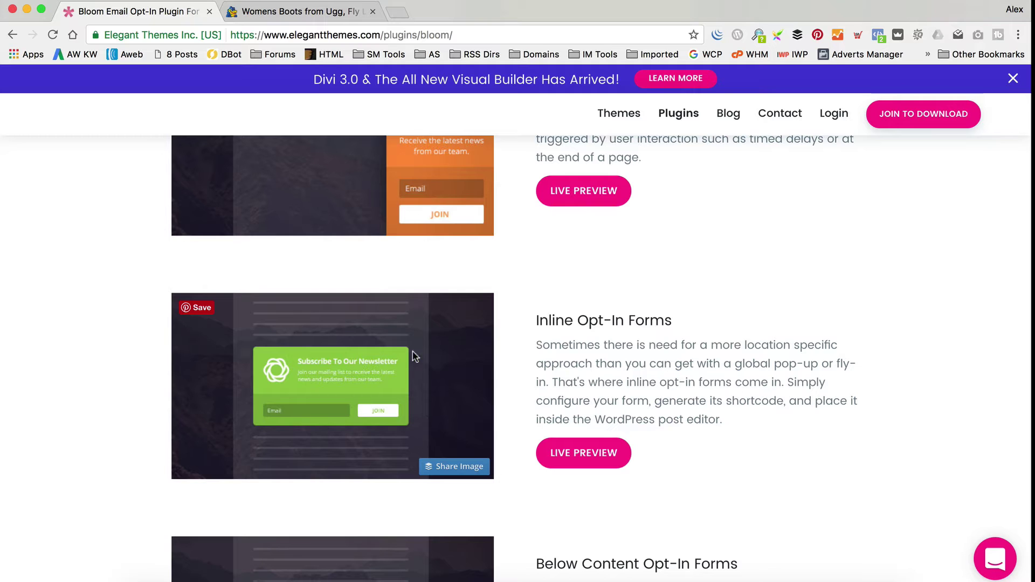
scroll(469, 348, down, 1)
scroll(467, 348, down, 5)
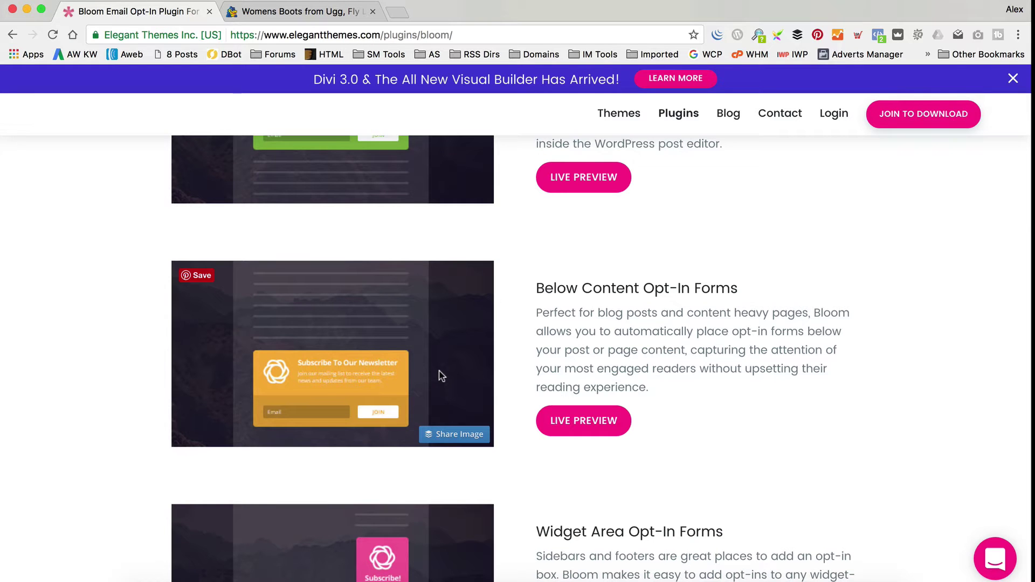
scroll(441, 375, down, 3)
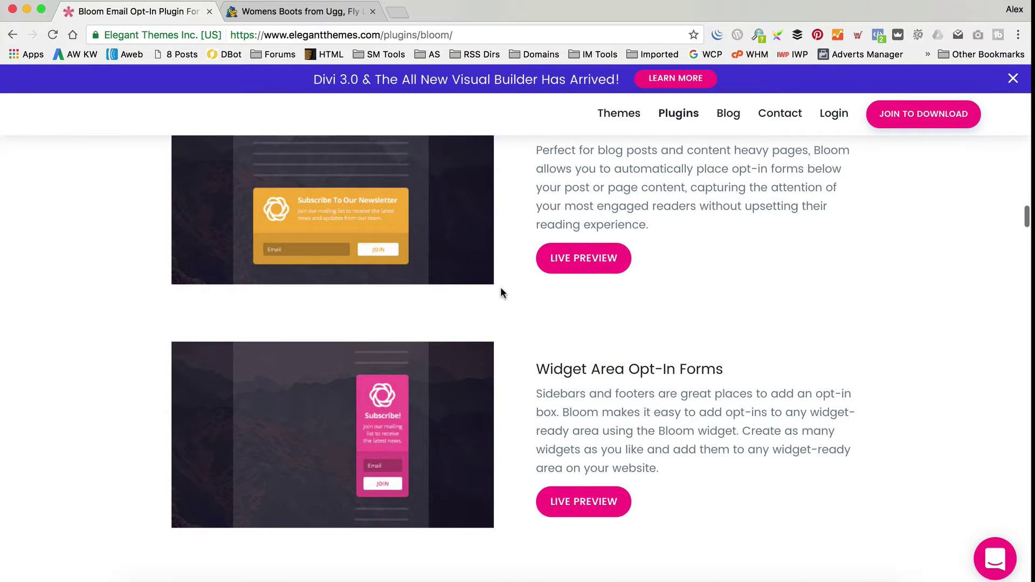
scroll(500, 291, down, 2)
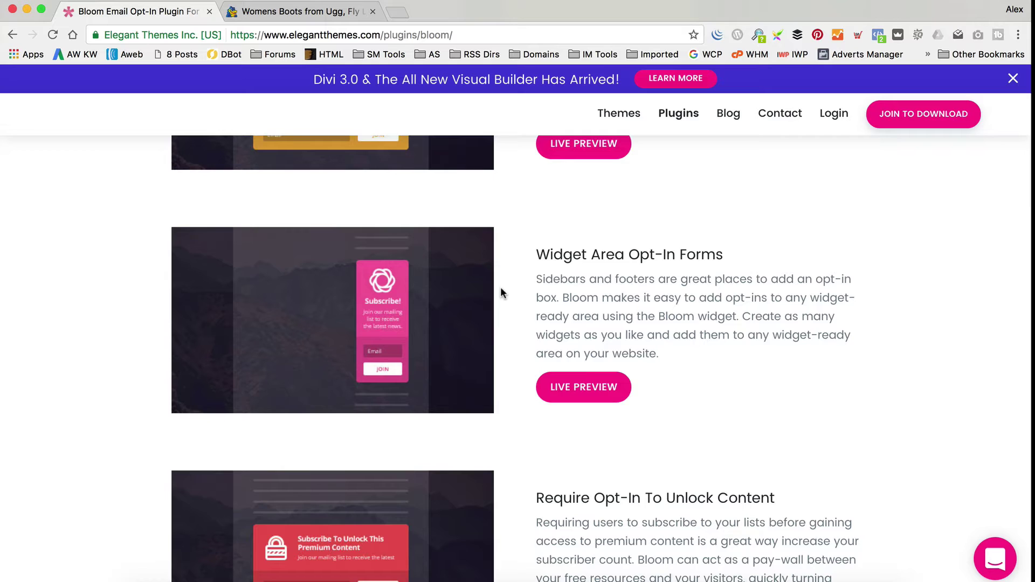
scroll(500, 292, down, 4)
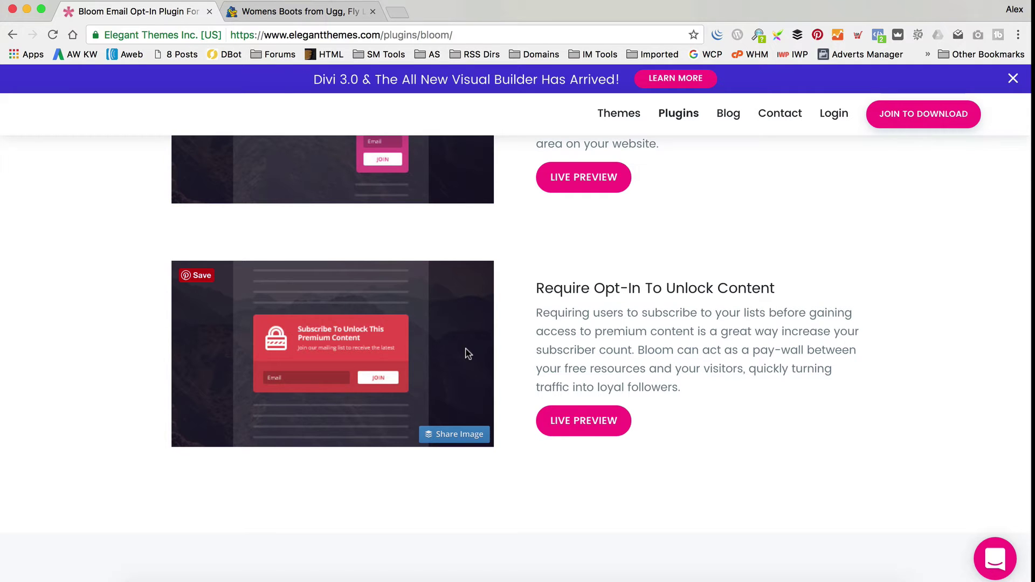
scroll(467, 353, down, 10)
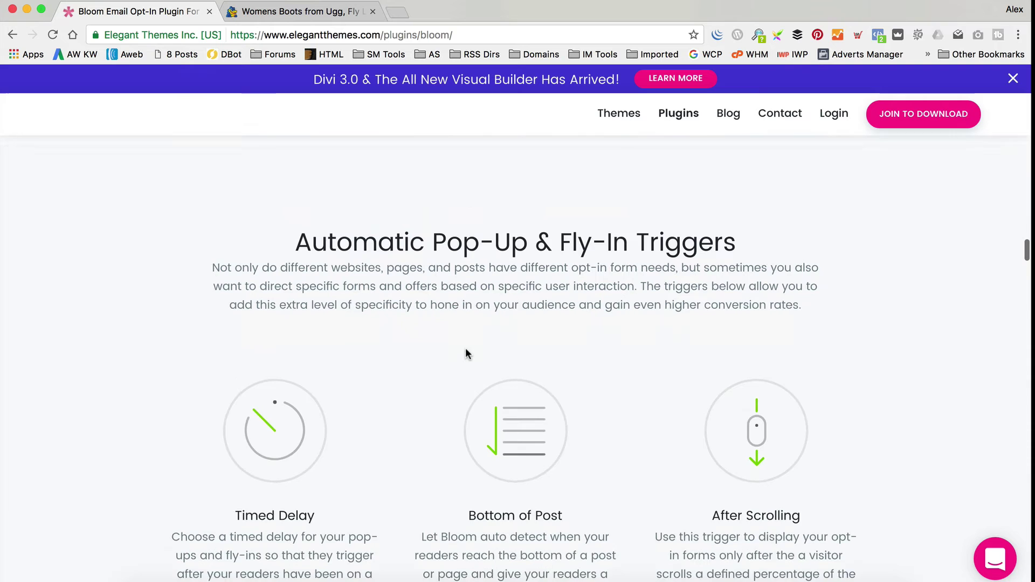
scroll(465, 352, down, 12)
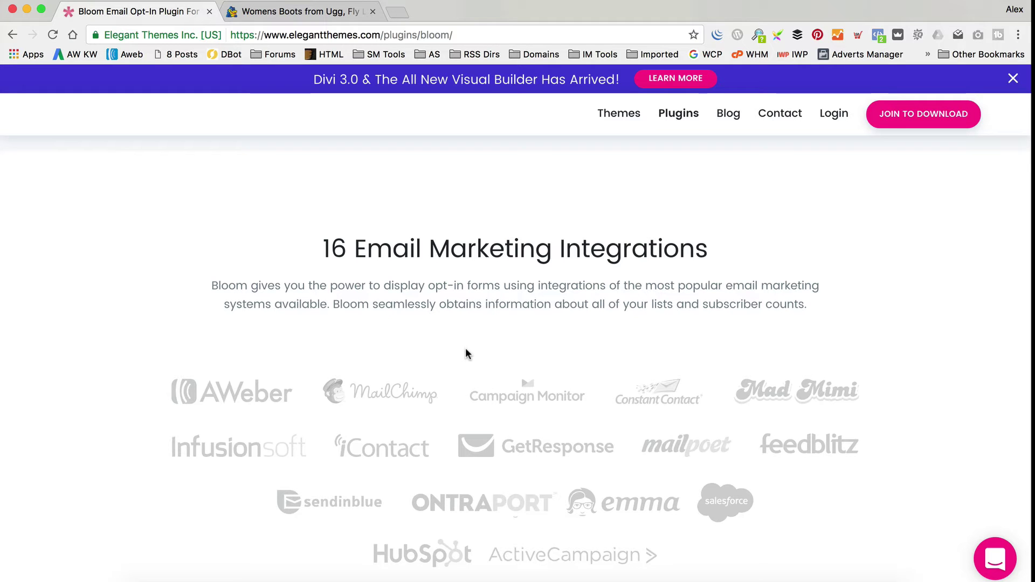
scroll(466, 353, down, 20)
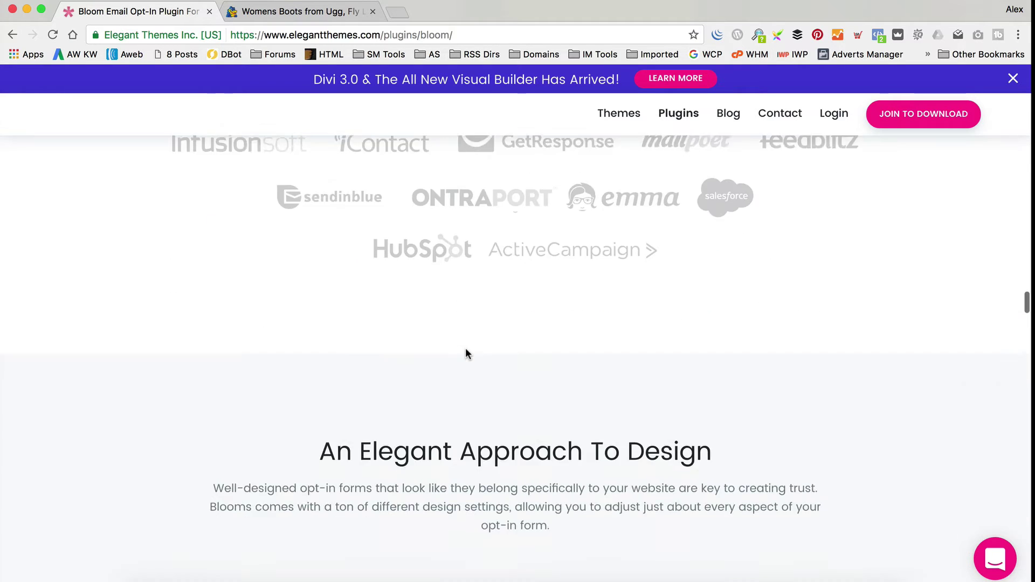
scroll(466, 361, down, 5)
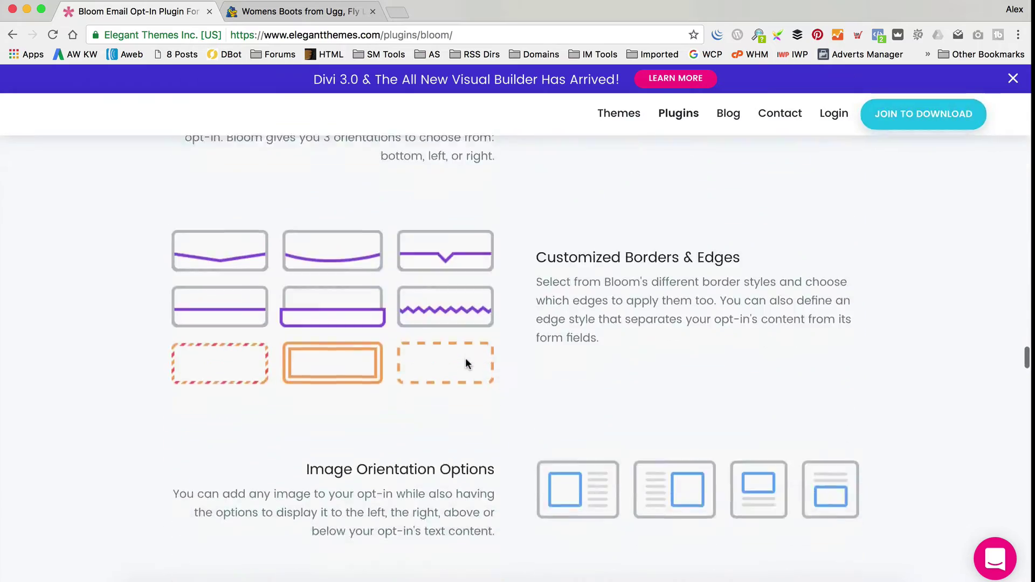
scroll(465, 360, up, 20)
scroll(465, 358, up, 10)
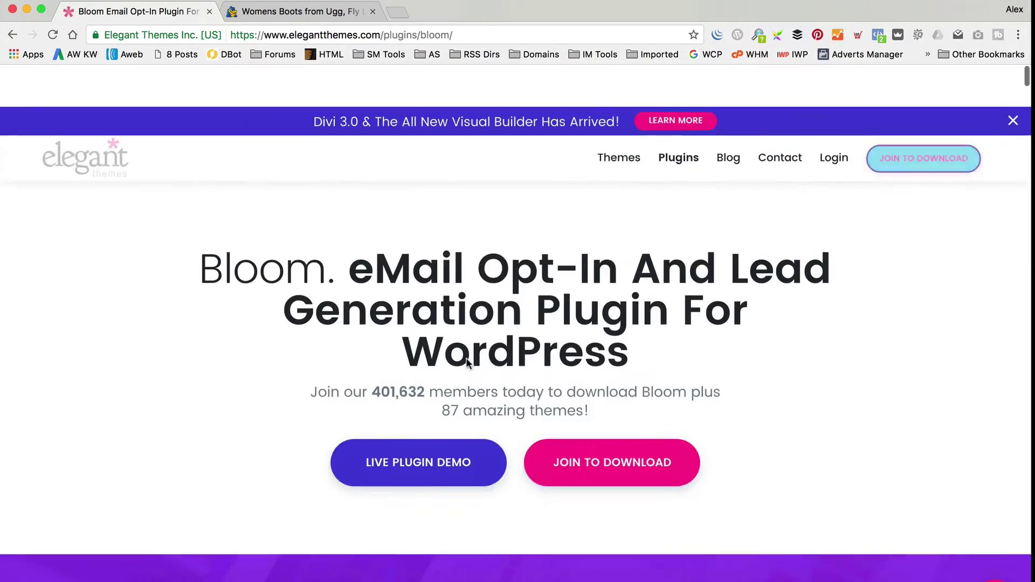
Open the Elegant Themes membership pricing page and scroll through its plans.
click(581, 428)
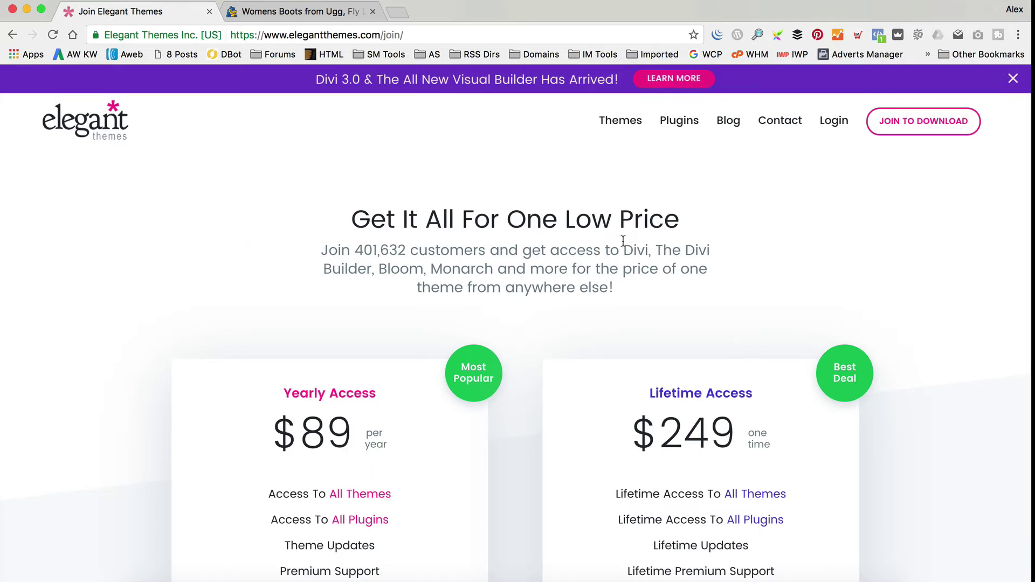
scroll(622, 239, down, 3)
scroll(622, 239, down, 1)
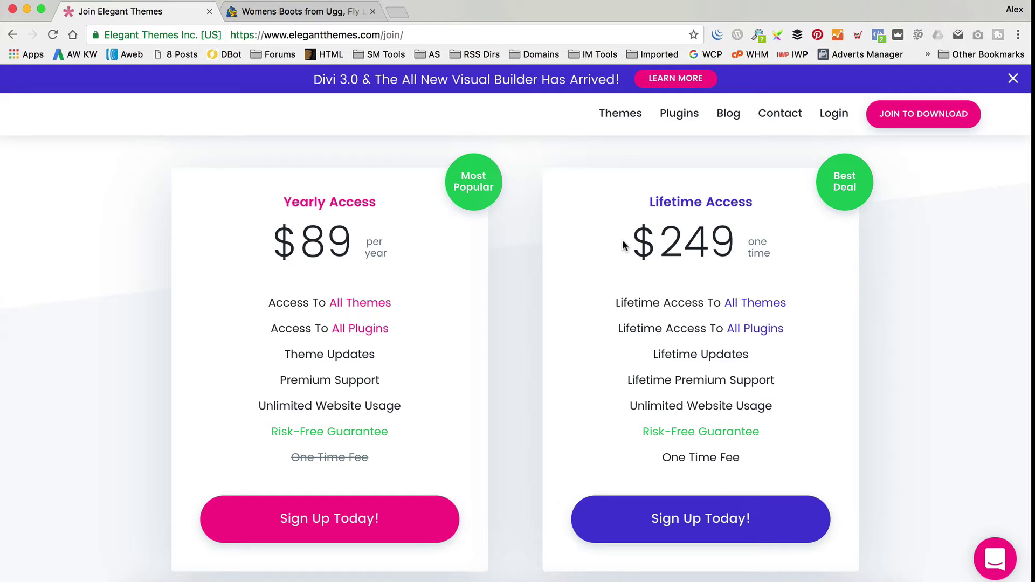
Browse the WordPress Themes Gallery, including its second page of themes.
click(614, 112)
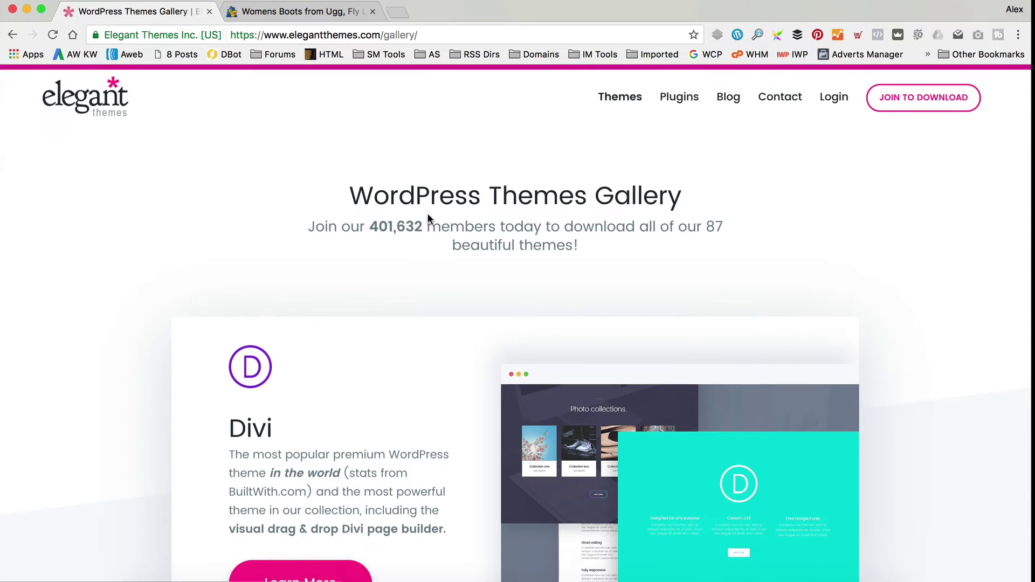
scroll(428, 218, down, 5)
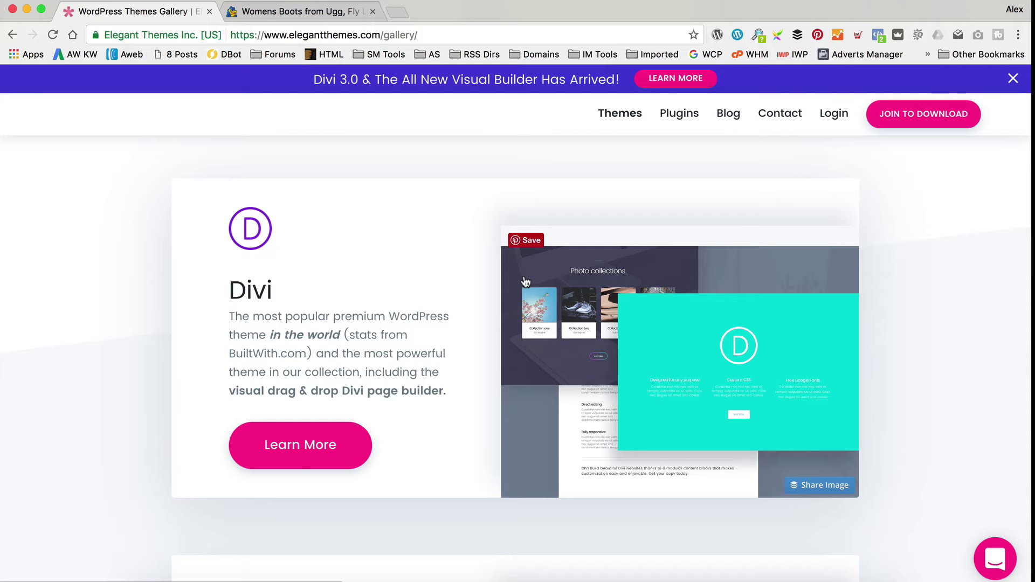
scroll(525, 281, down, 7)
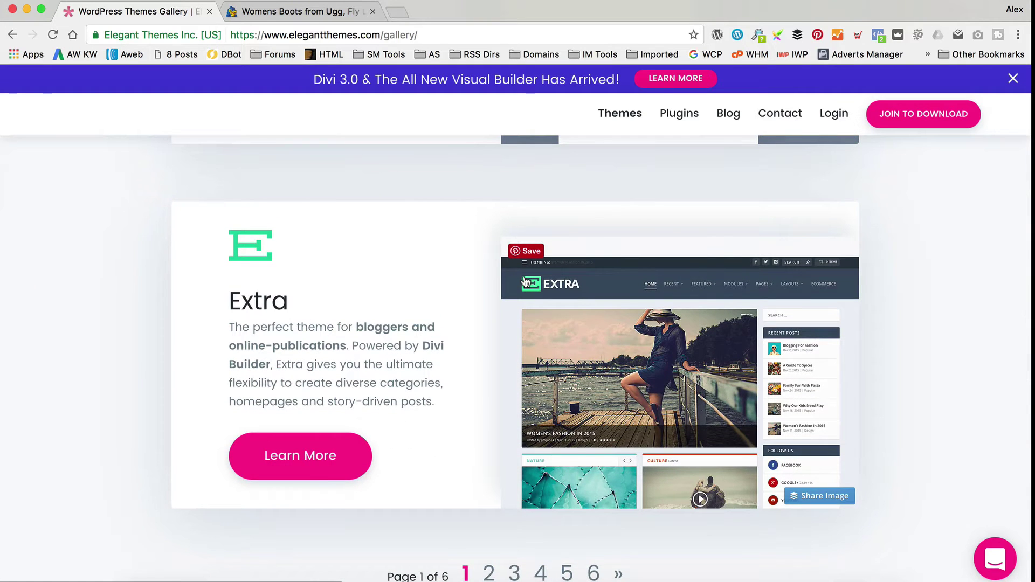
scroll(525, 280, down, 2)
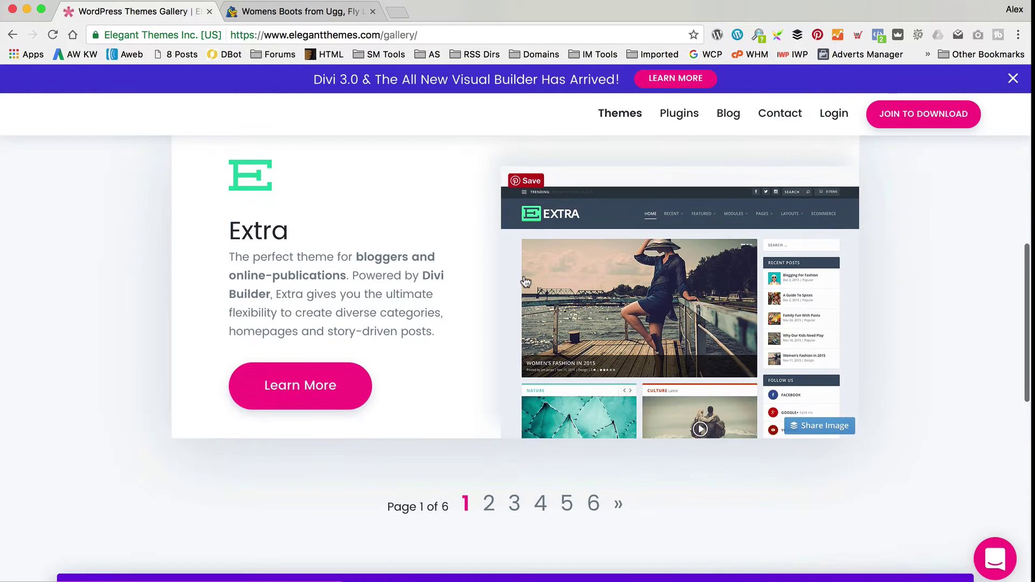
scroll(525, 281, down, 4)
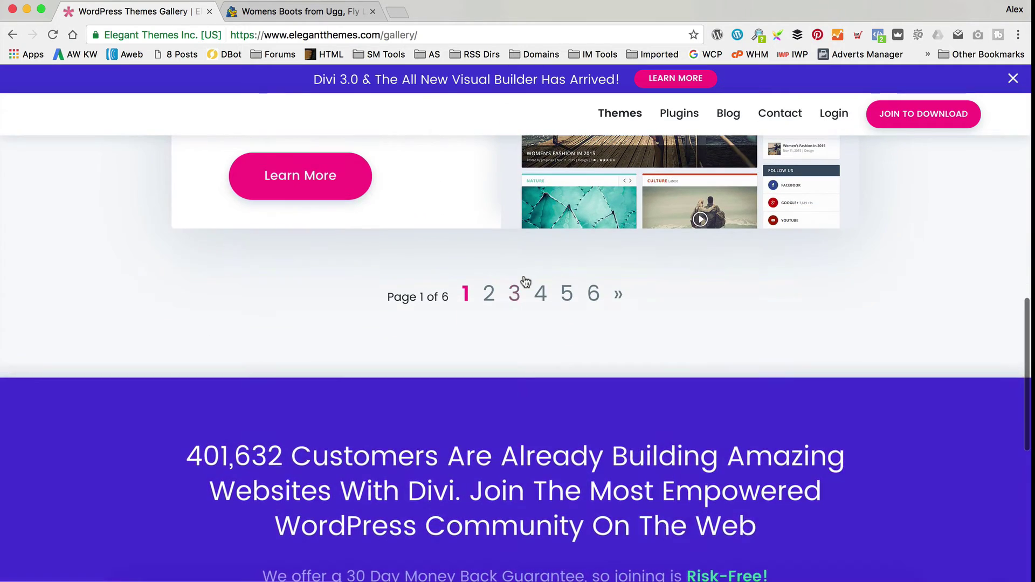
click(485, 308)
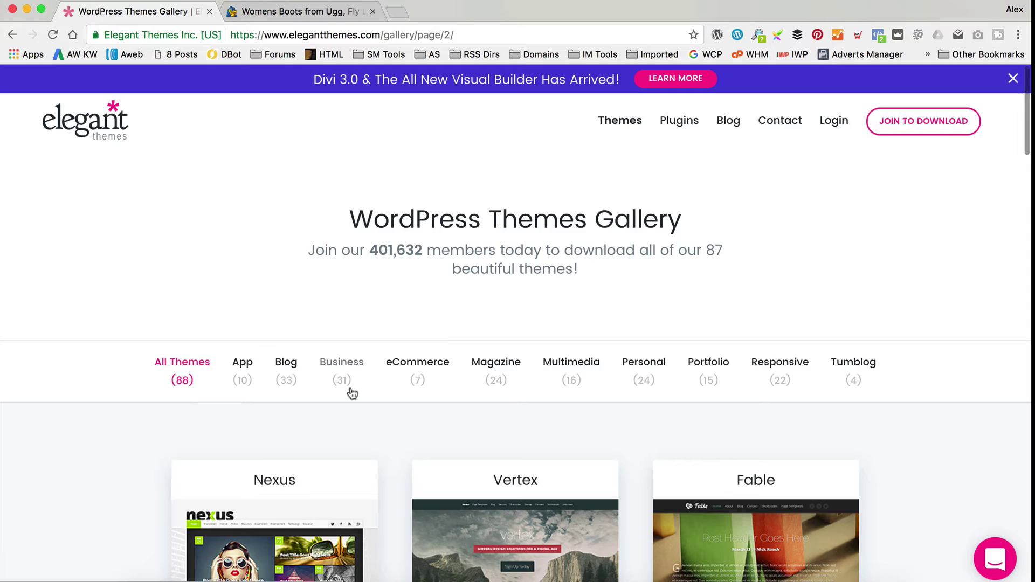
scroll(476, 309, down, 5)
scroll(477, 309, down, 10)
scroll(476, 309, up, 12)
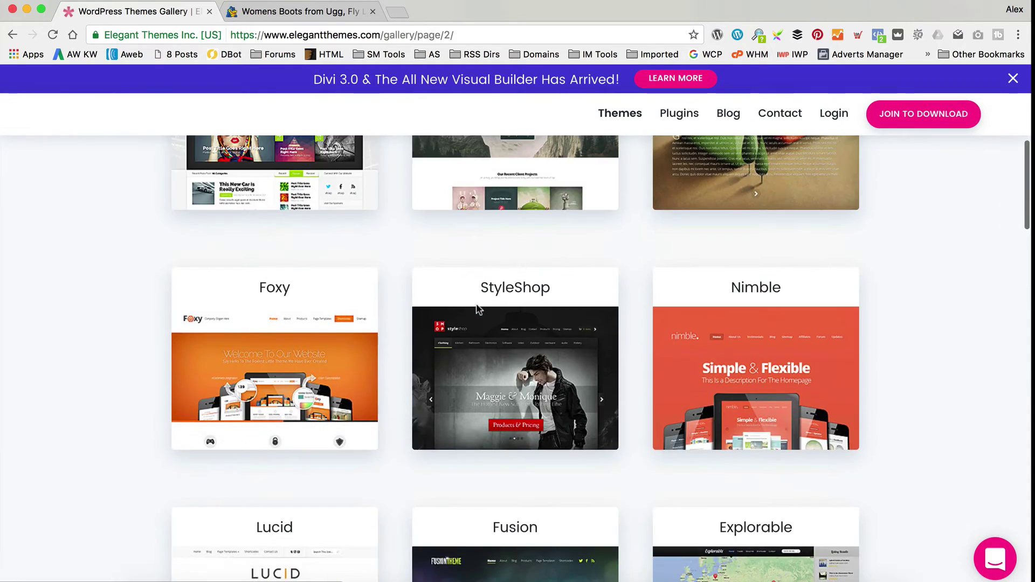
Open the Premium WordPress Plugins listing and scroll through the available plugins.
click(680, 122)
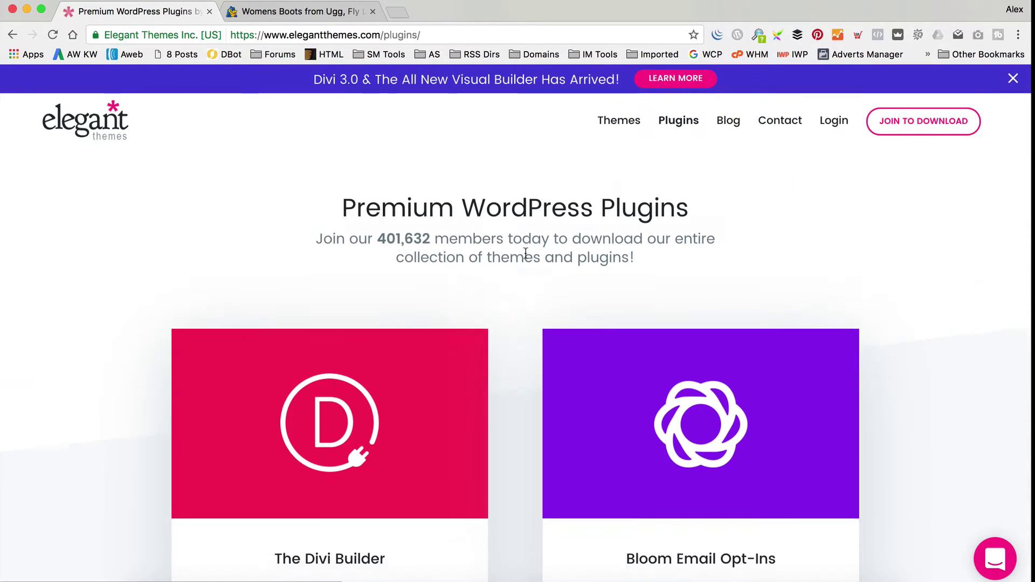
scroll(522, 253, down, 4)
scroll(442, 338, down, 3)
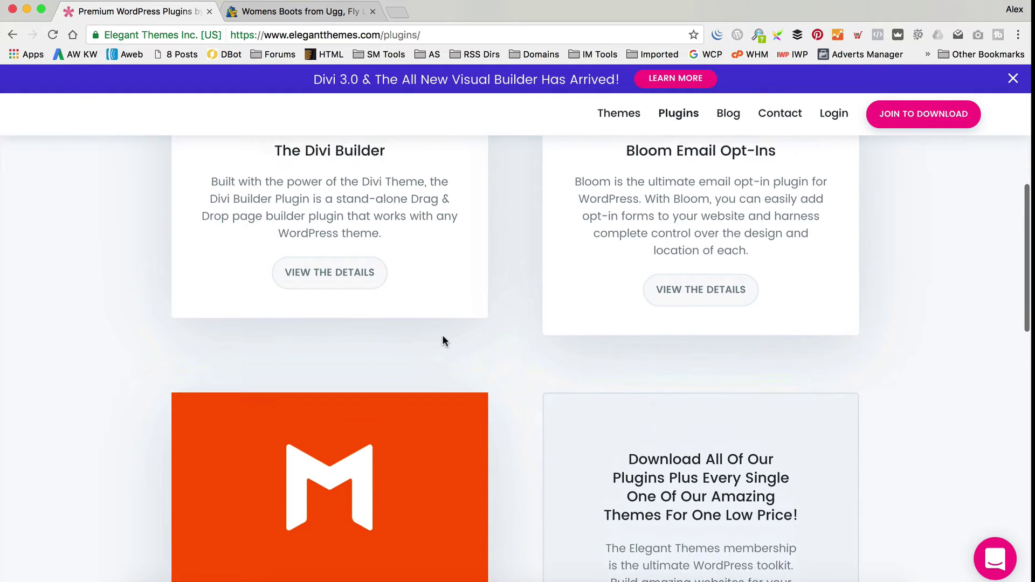
scroll(442, 338, down, 3)
scroll(441, 338, down, 3)
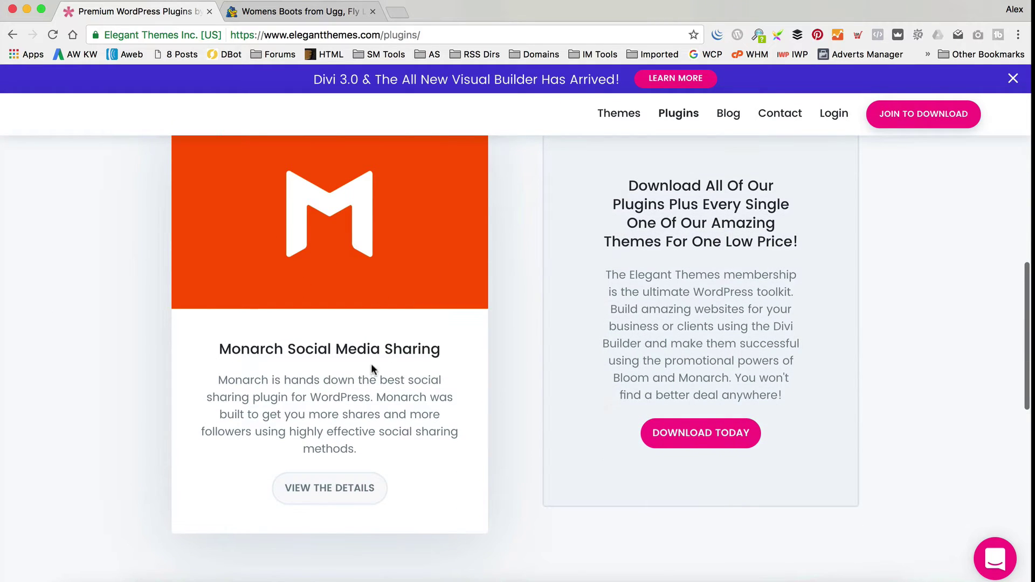
scroll(506, 291, down, 3)
scroll(506, 291, up, 2)
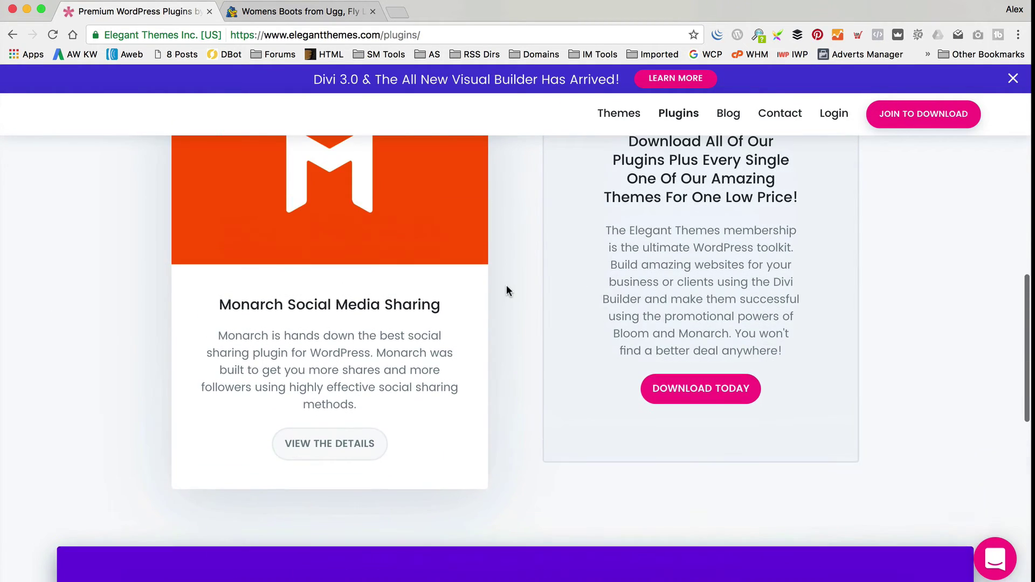
Review the Monarch plugin details page, then return to the membership pricing page.
click(362, 448)
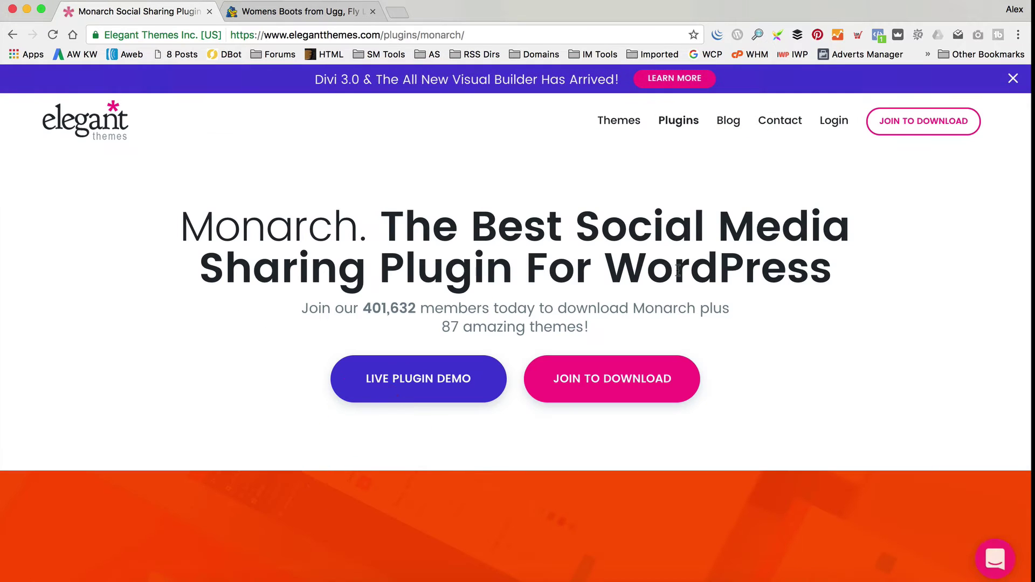
scroll(695, 263, down, 10)
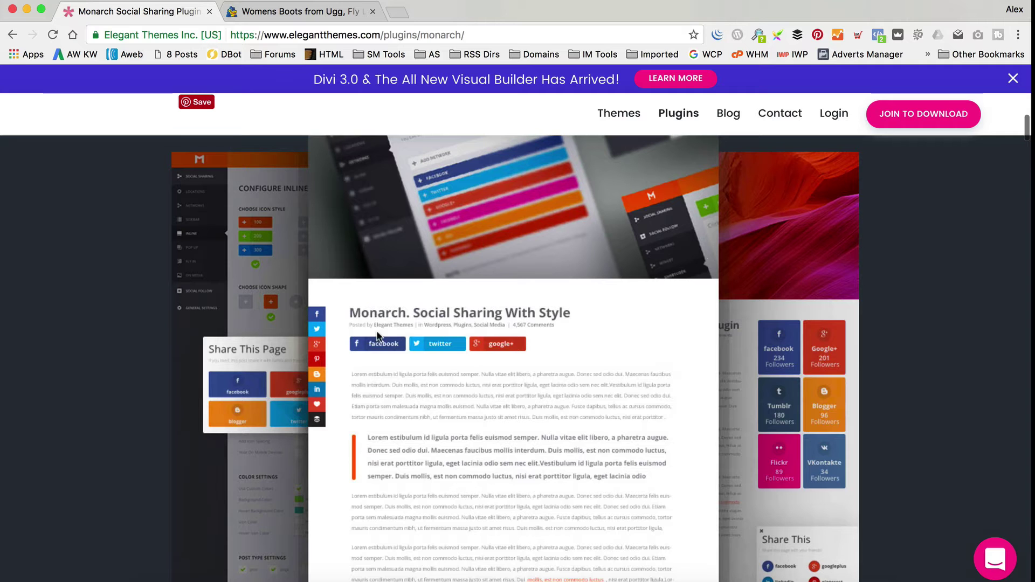
scroll(533, 353, down, 6)
scroll(553, 299, up, 5)
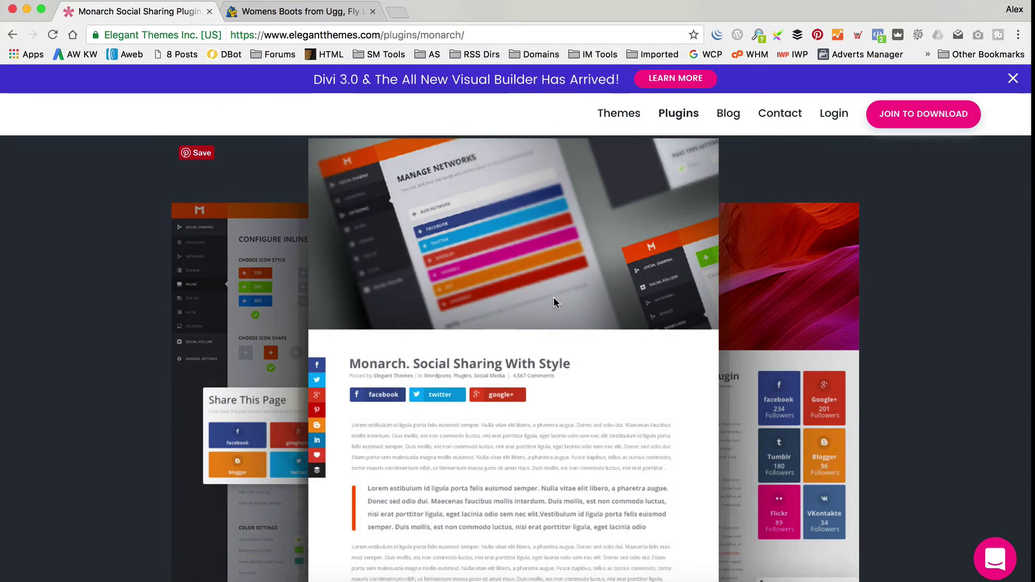
scroll(552, 302, up, 10)
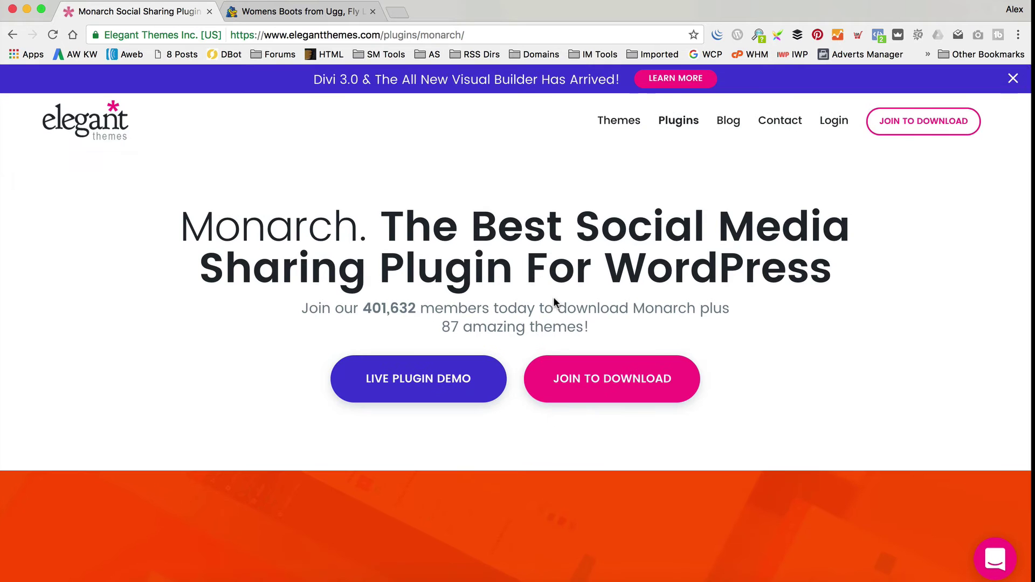
click(615, 386)
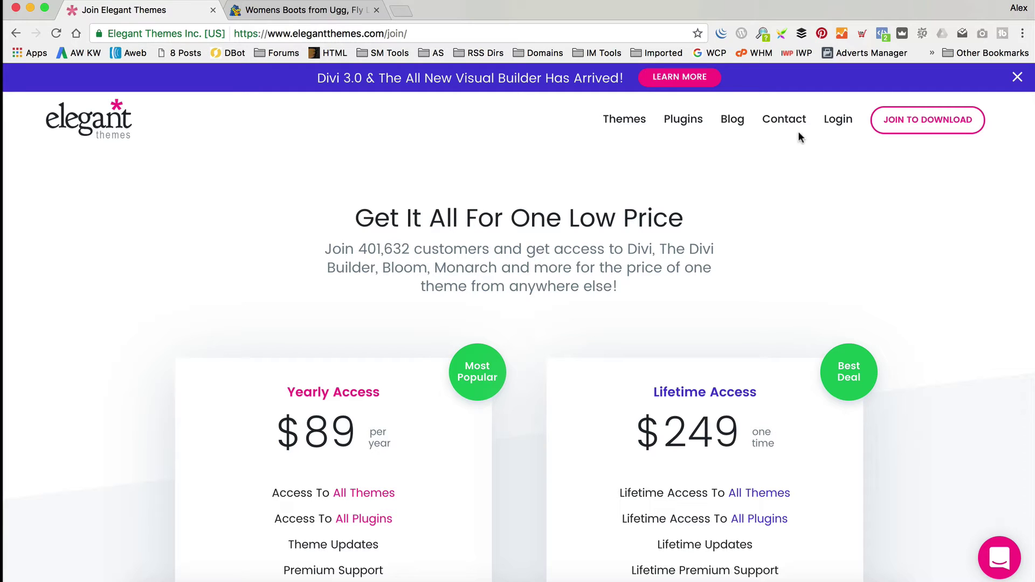
From the Members Area, download the Bloom plugin and save it as bloom (1).zip.
click(837, 119)
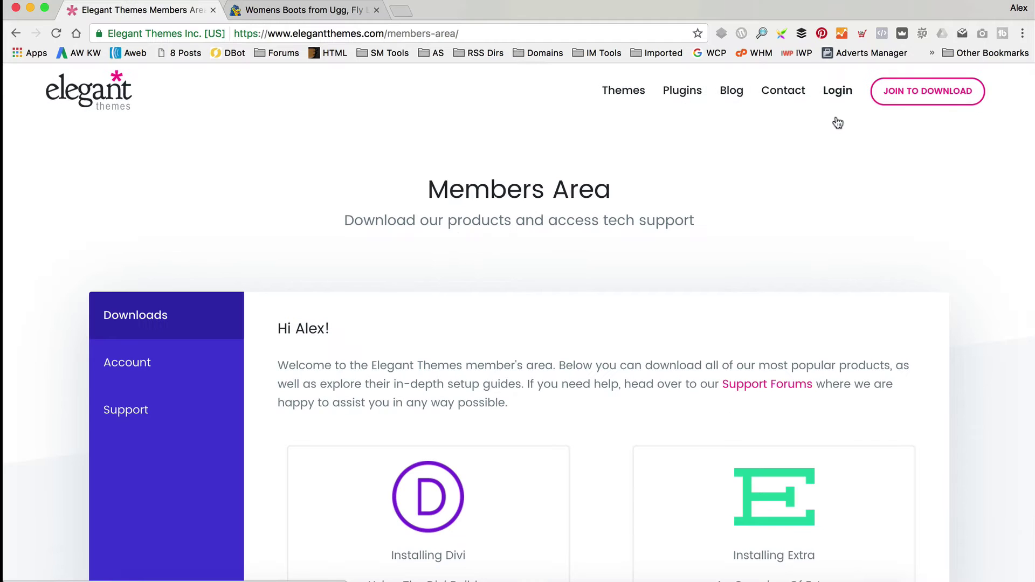
scroll(383, 148, down, 5)
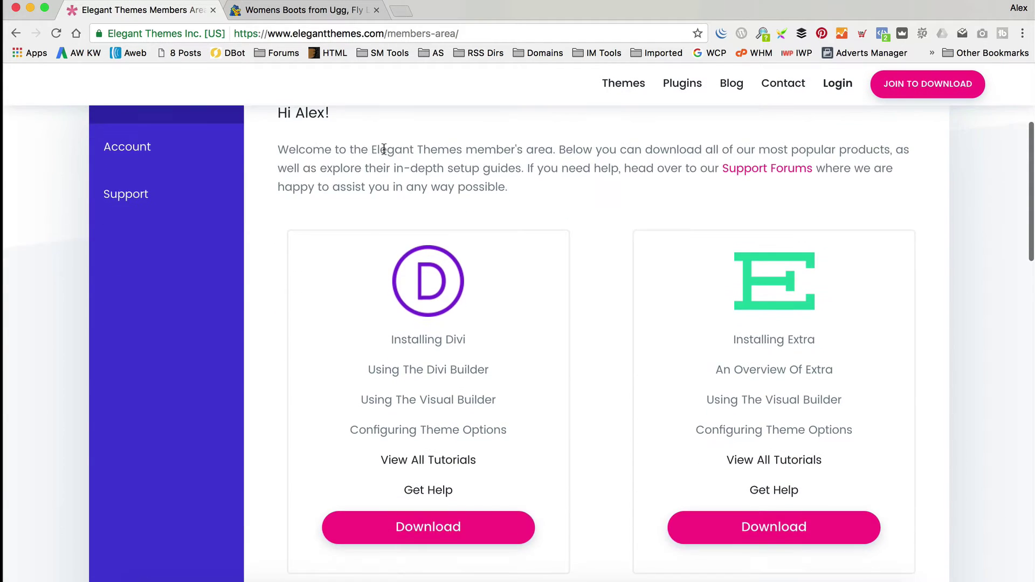
scroll(383, 149, up, 4)
scroll(384, 149, down, 5)
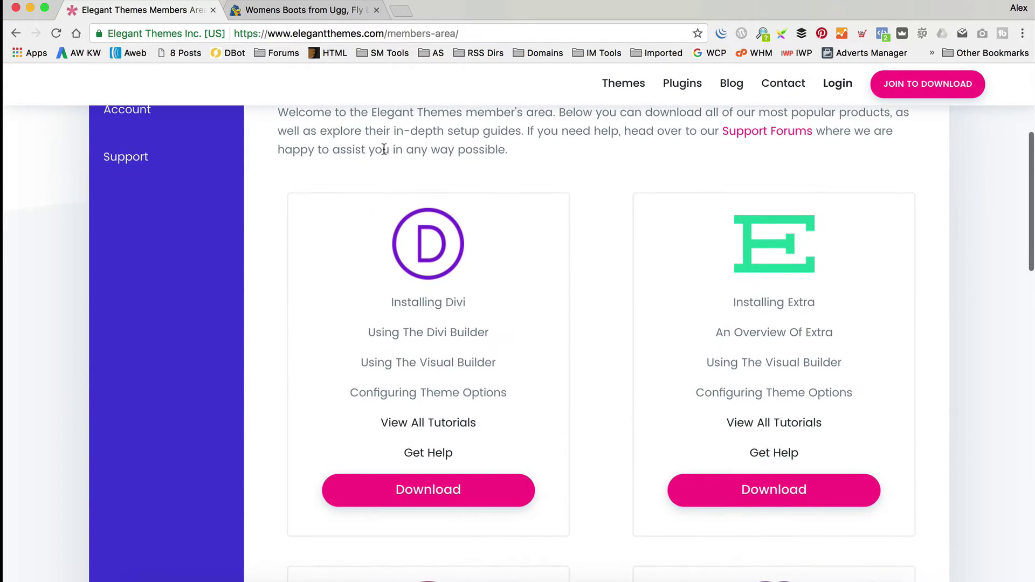
scroll(383, 148, down, 8)
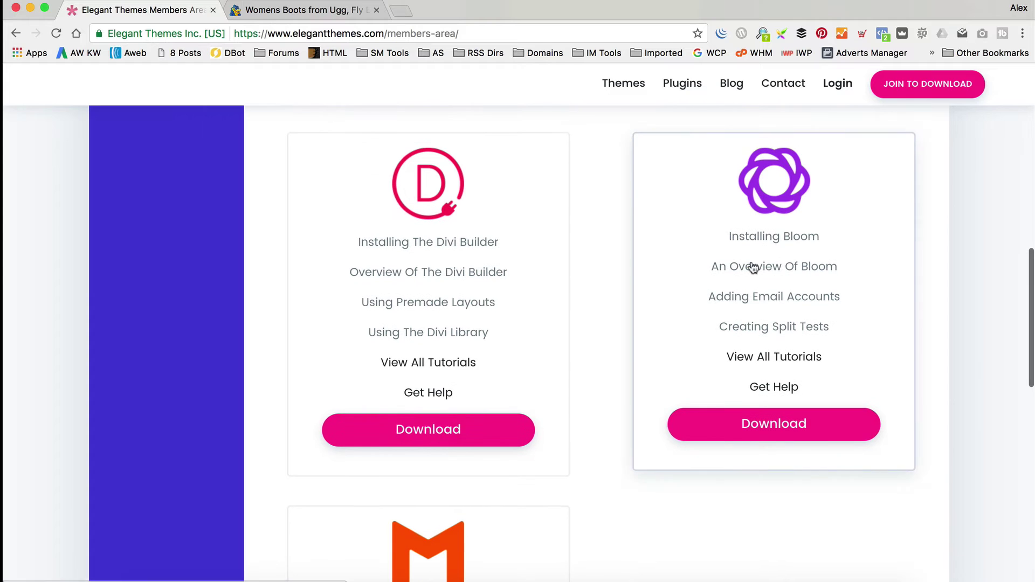
click(791, 426)
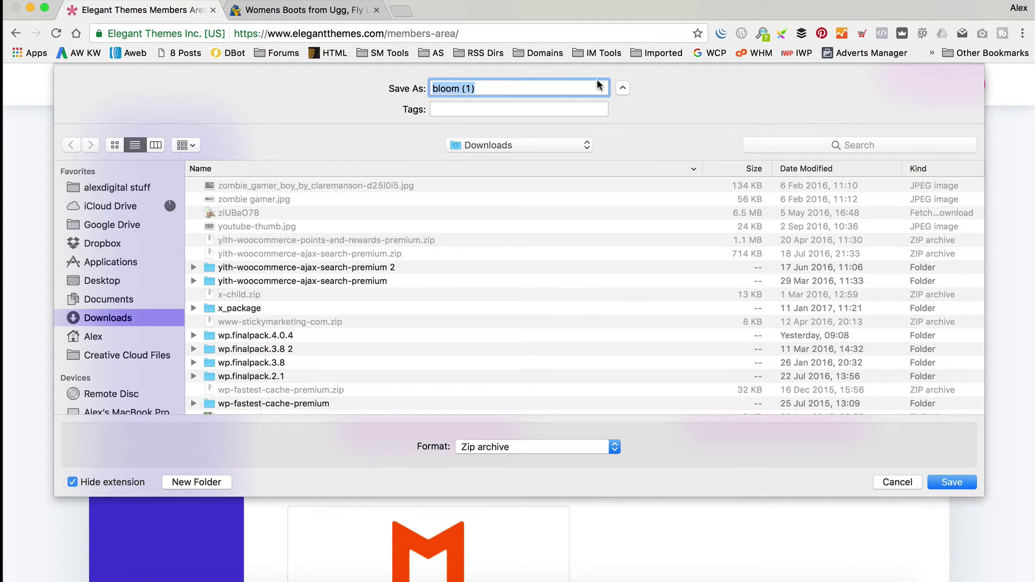
click(956, 480)
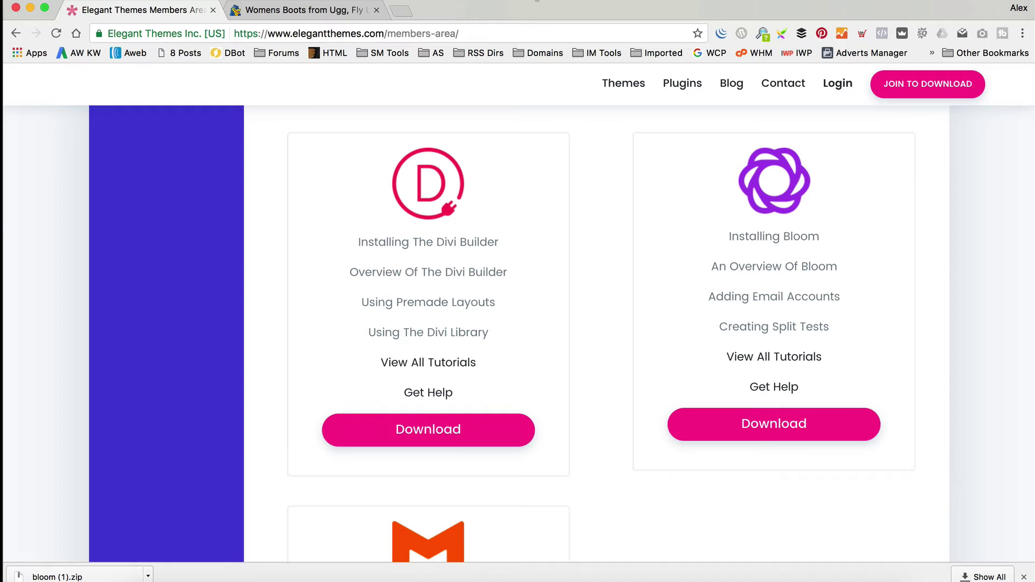
Switch to the Boot Boutique site and scroll through its page.
click(330, 12)
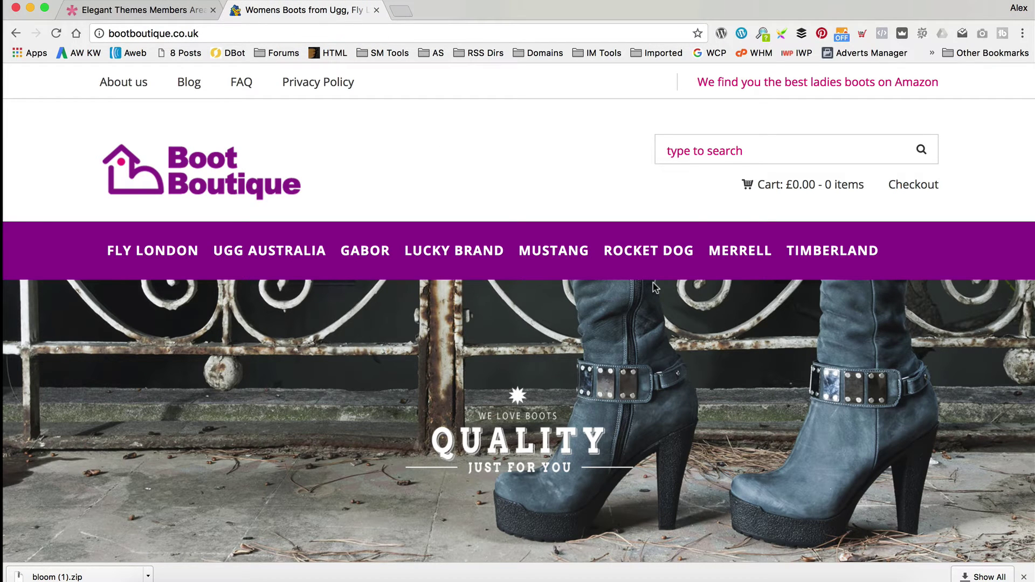
scroll(703, 177, down, 10)
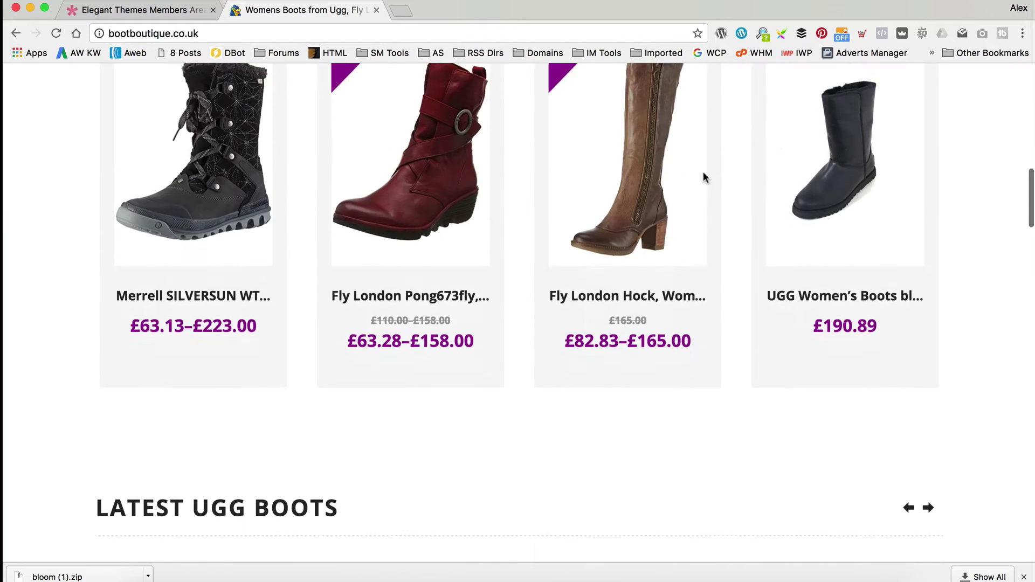
scroll(703, 177, up, 10)
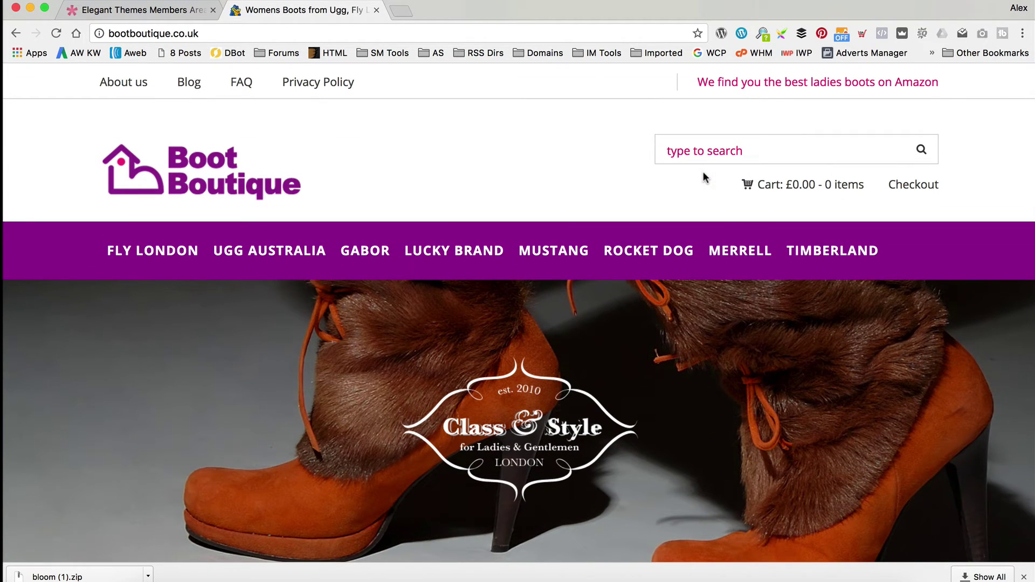
scroll(330, 222, down, 20)
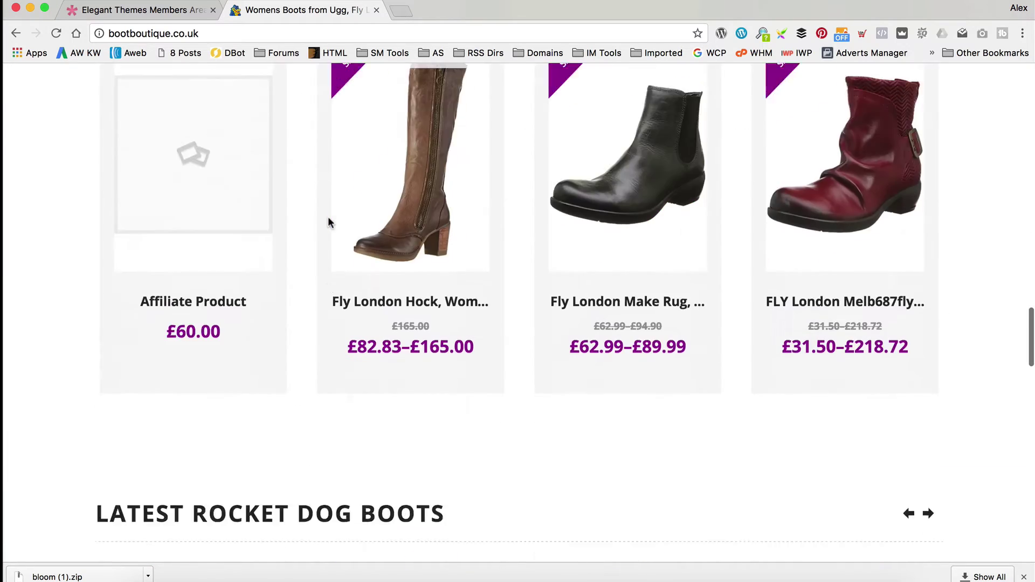
scroll(329, 223, down, 10)
scroll(704, 516, up, 5)
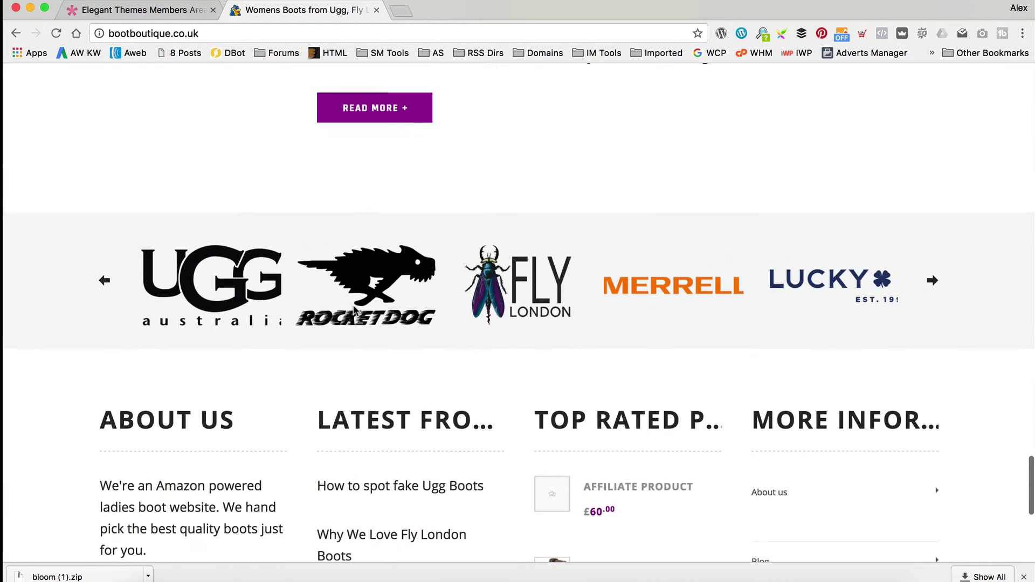
scroll(622, 492, down, 3)
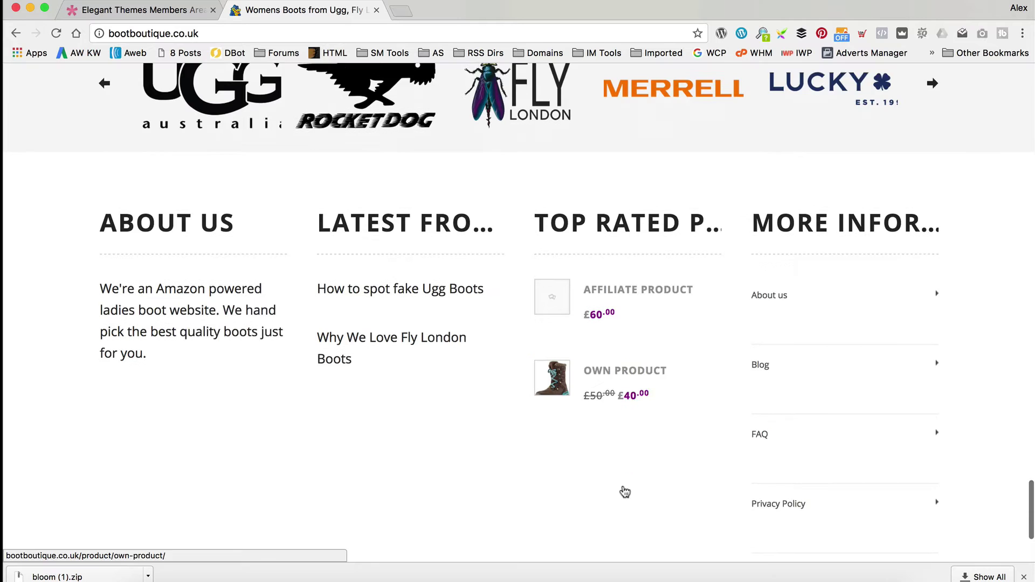
scroll(623, 490, down, 3)
Open the Boot Boutique blog and read the 'How to spot fake Ugg Boots' post.
click(777, 203)
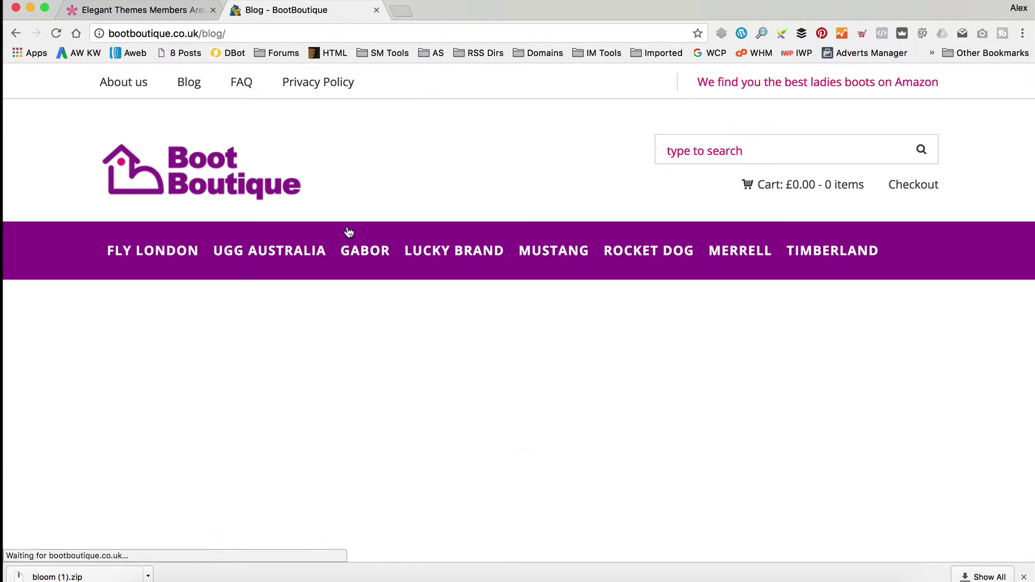
scroll(349, 231, down, 10)
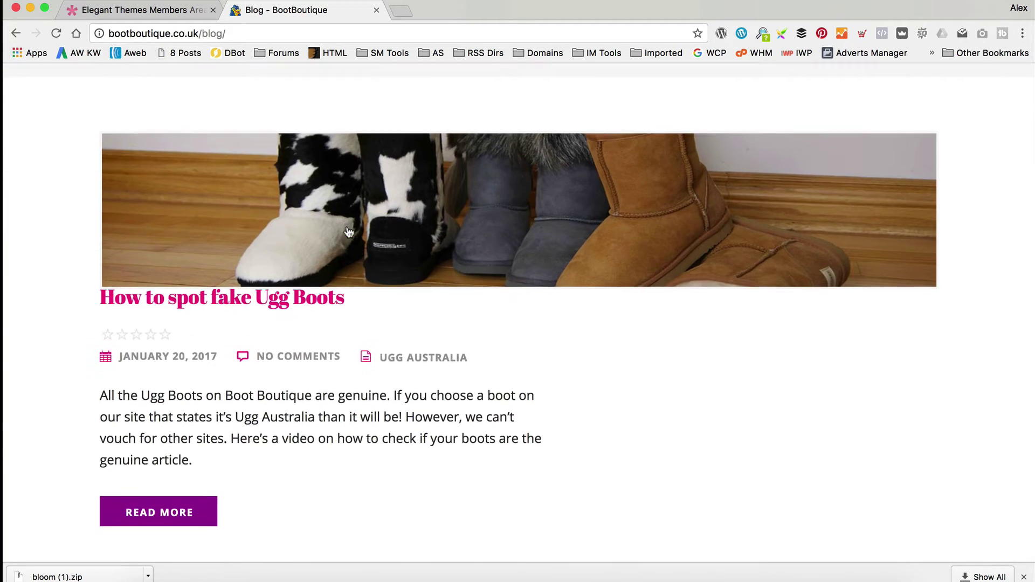
click(156, 458)
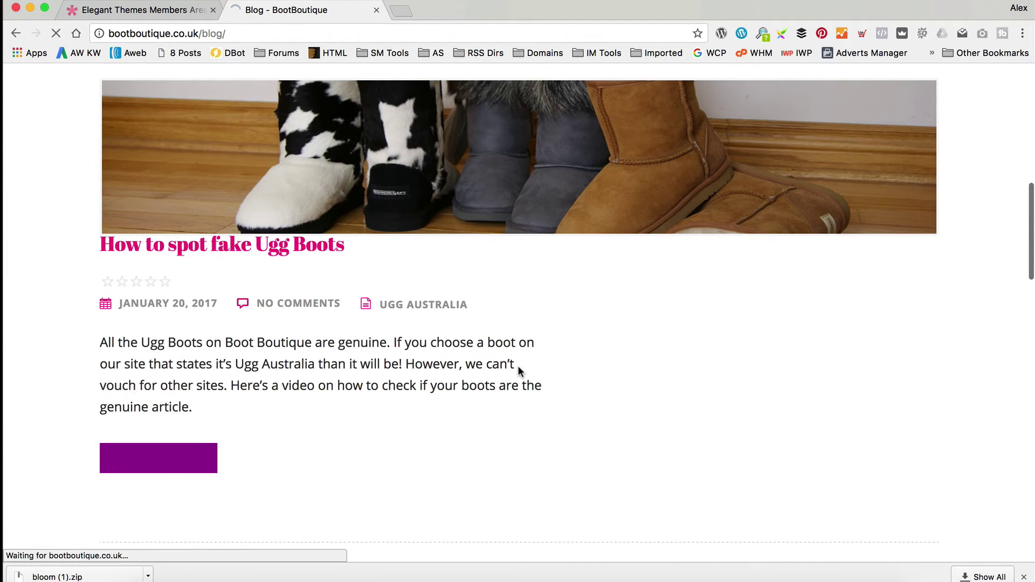
scroll(583, 275, down, 8)
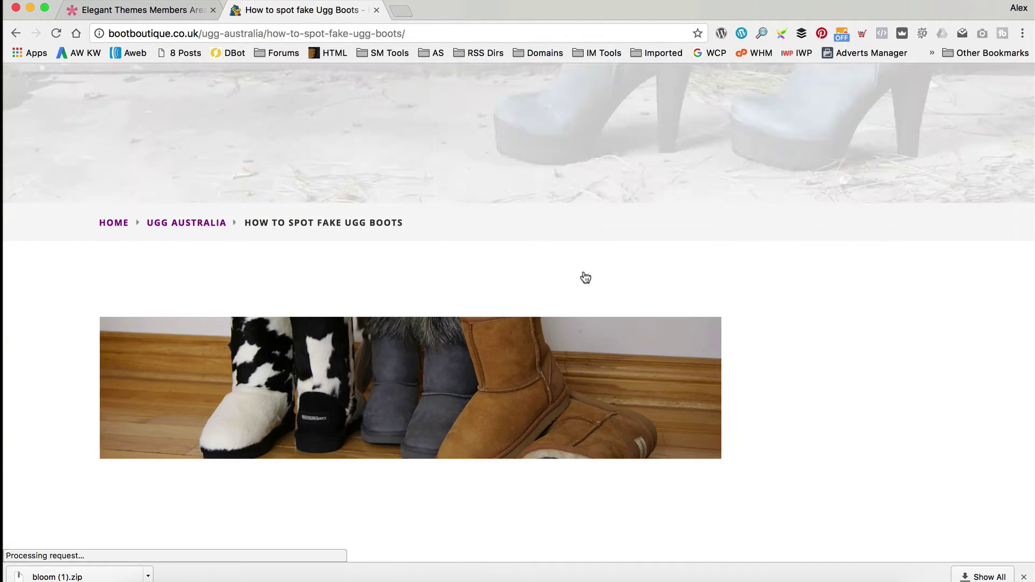
scroll(585, 277, down, 10)
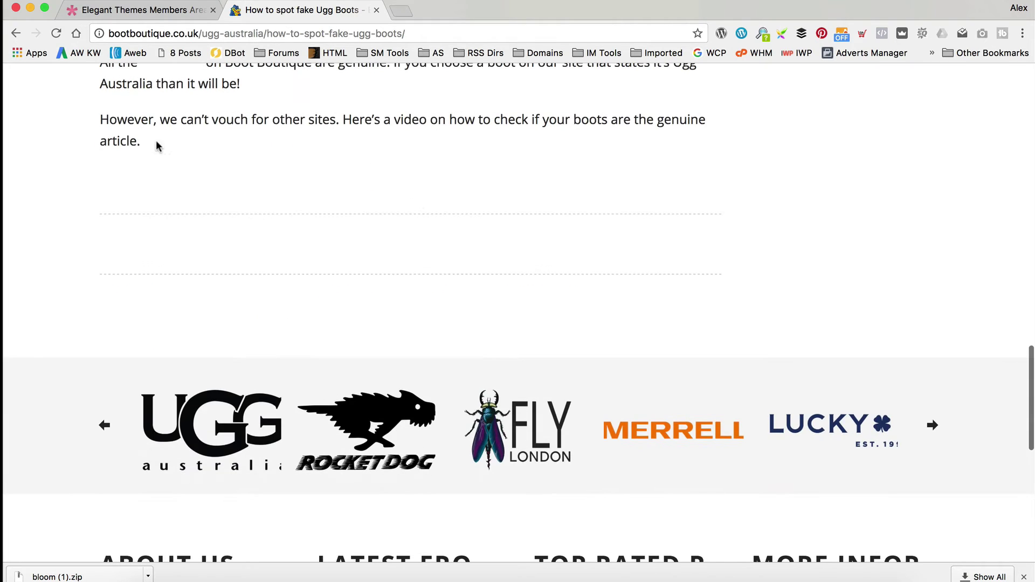
scroll(565, 262, up, 18)
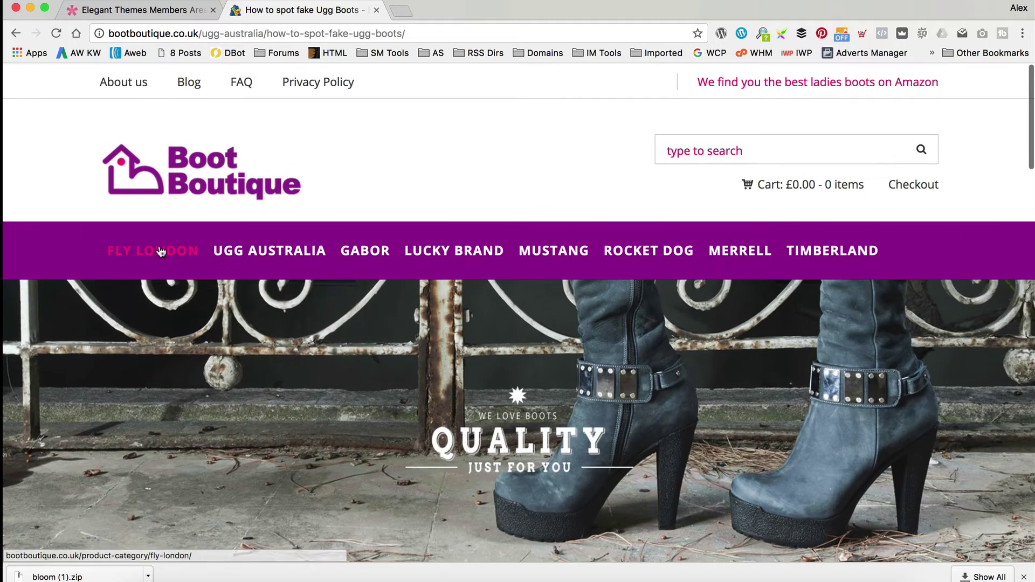
Browse Fly London boots and review the Fly London Hock Women's Knee Length Boots page.
click(160, 251)
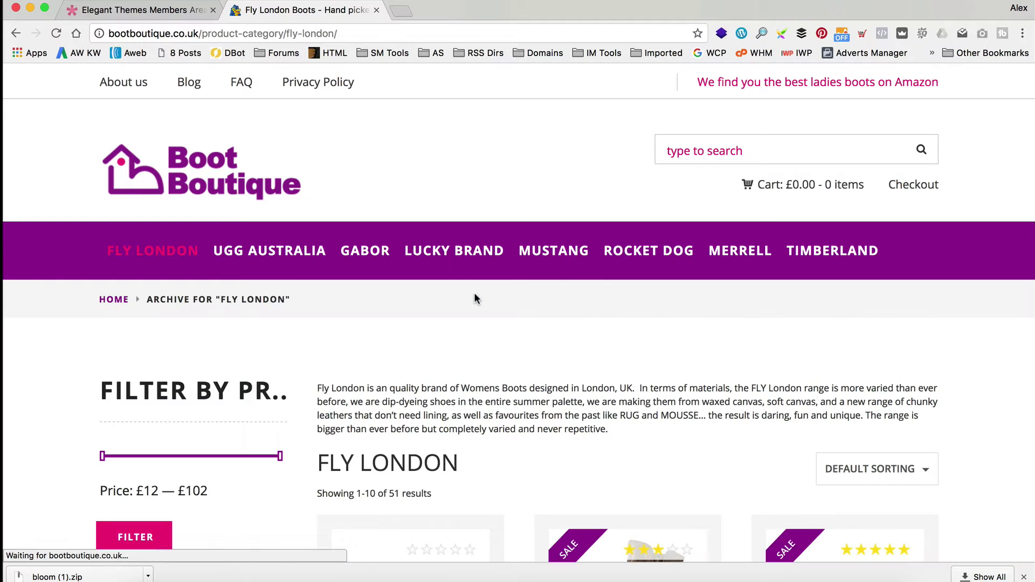
scroll(475, 298, down, 3)
click(645, 422)
scroll(645, 422, down, 5)
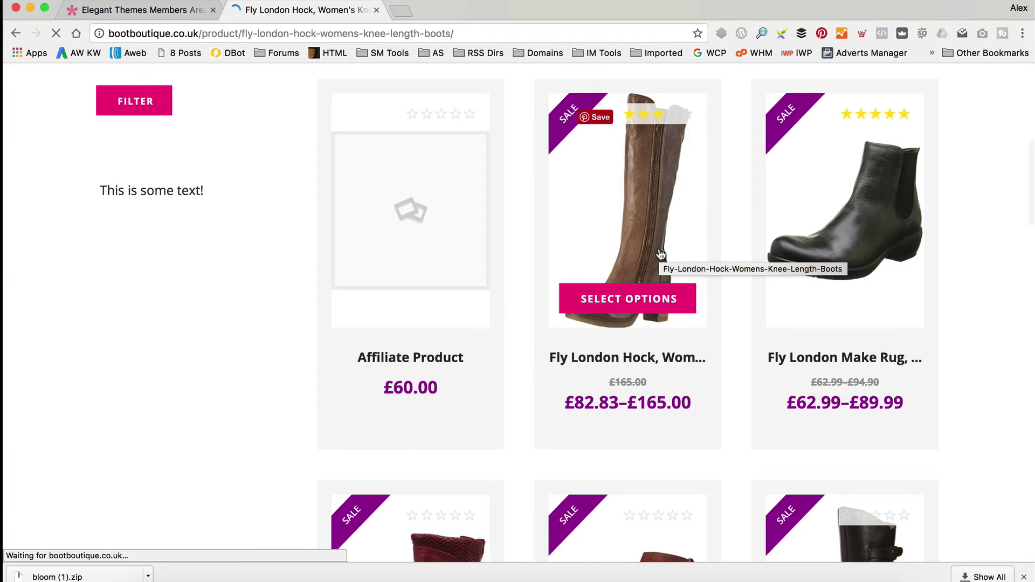
scroll(507, 194, down, 10)
scroll(507, 197, down, 15)
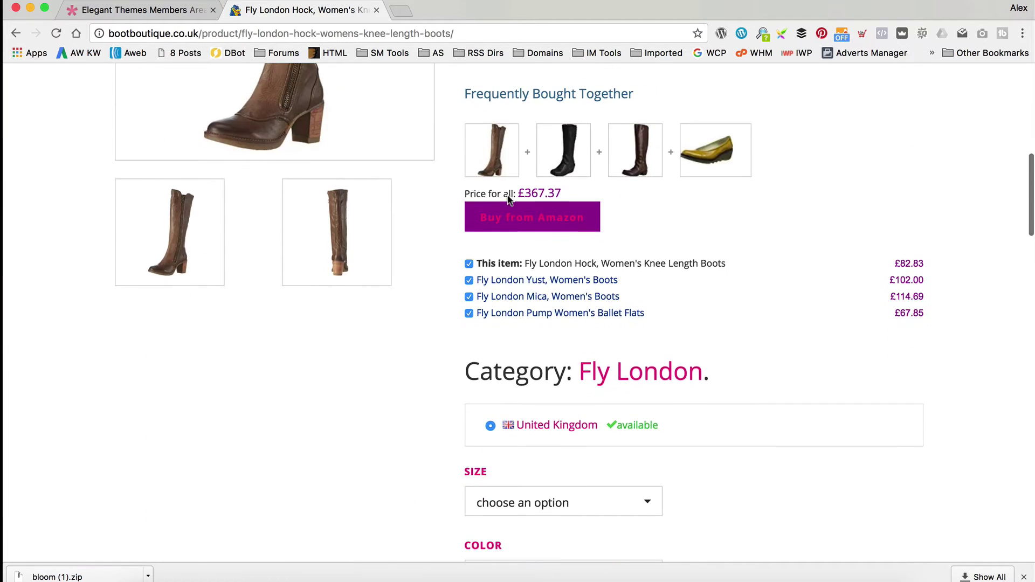
scroll(539, 250, down, 5)
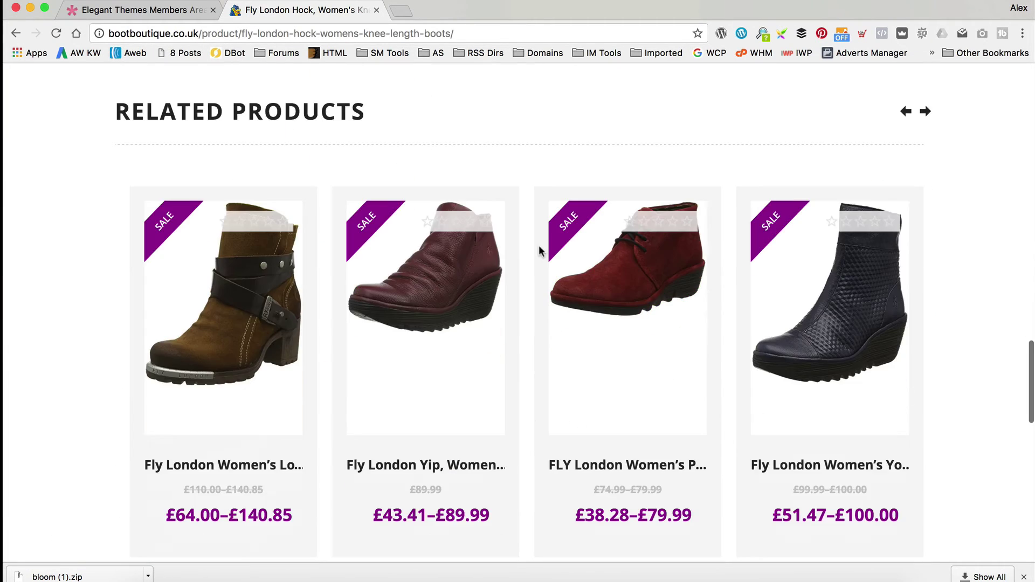
scroll(538, 249, up, 12)
scroll(541, 252, down, 8)
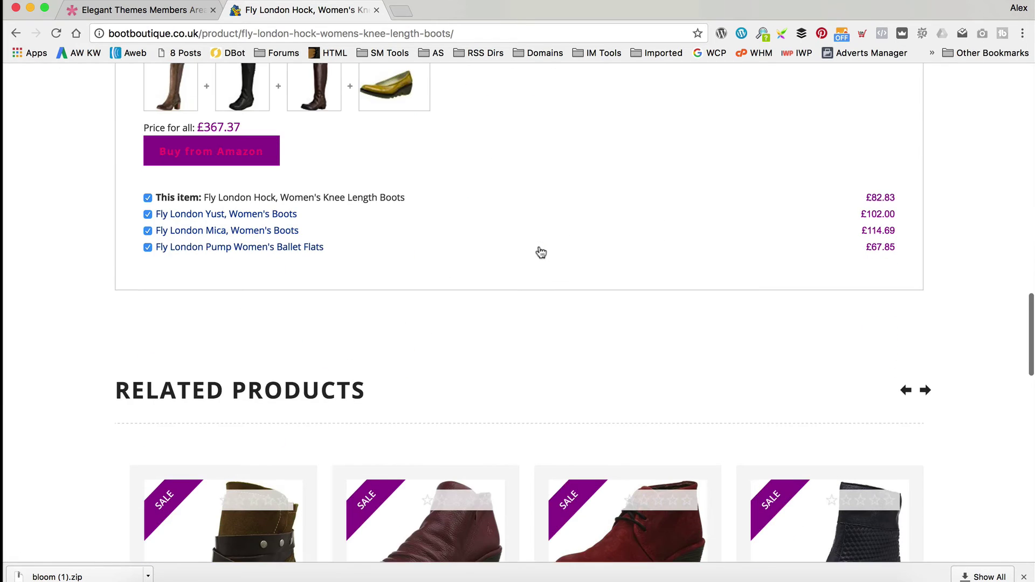
scroll(541, 252, up, 20)
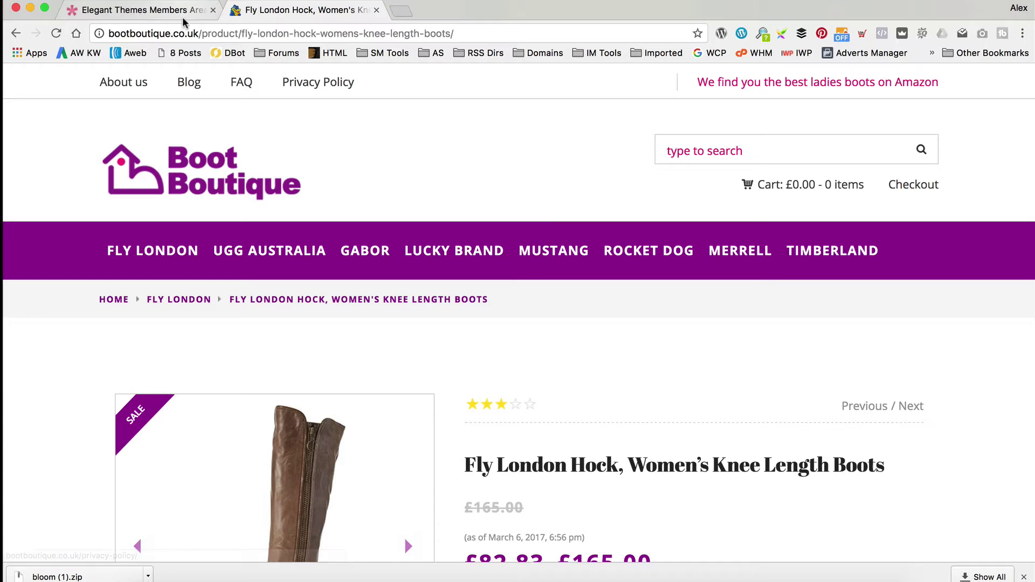
Go to bootboutique.co.uk/wp-admin and log in to the WordPress dashboard with saved credentials.
drag(202, 32, 658, 63)
text(wp-admin)
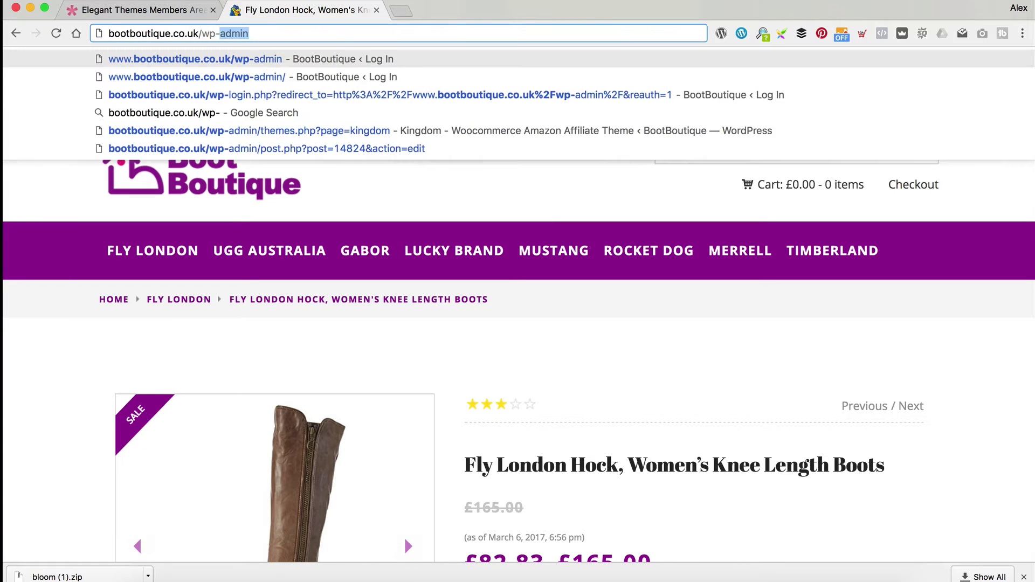
key(Return)
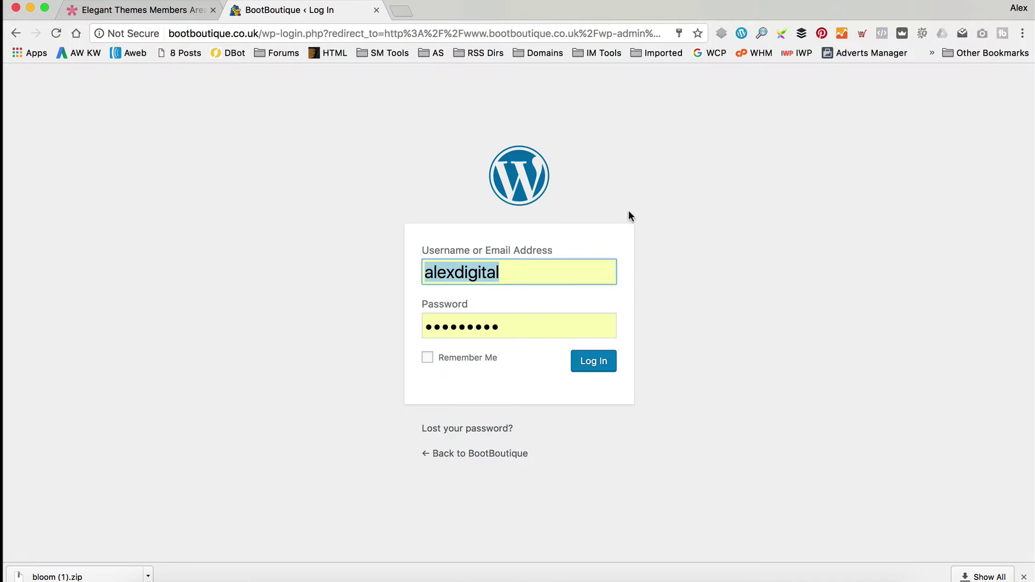
click(599, 365)
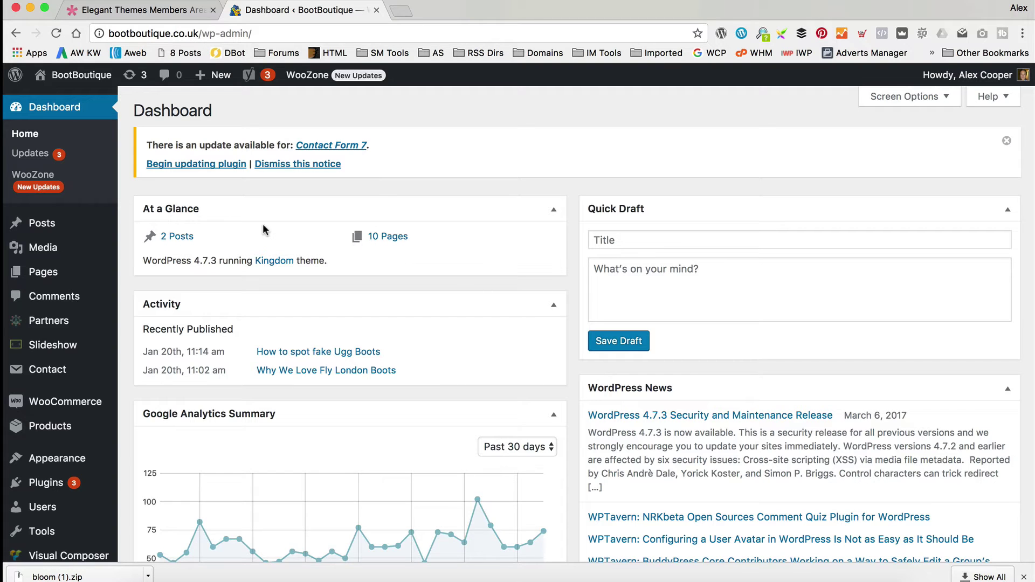
scroll(49, 154, down, 5)
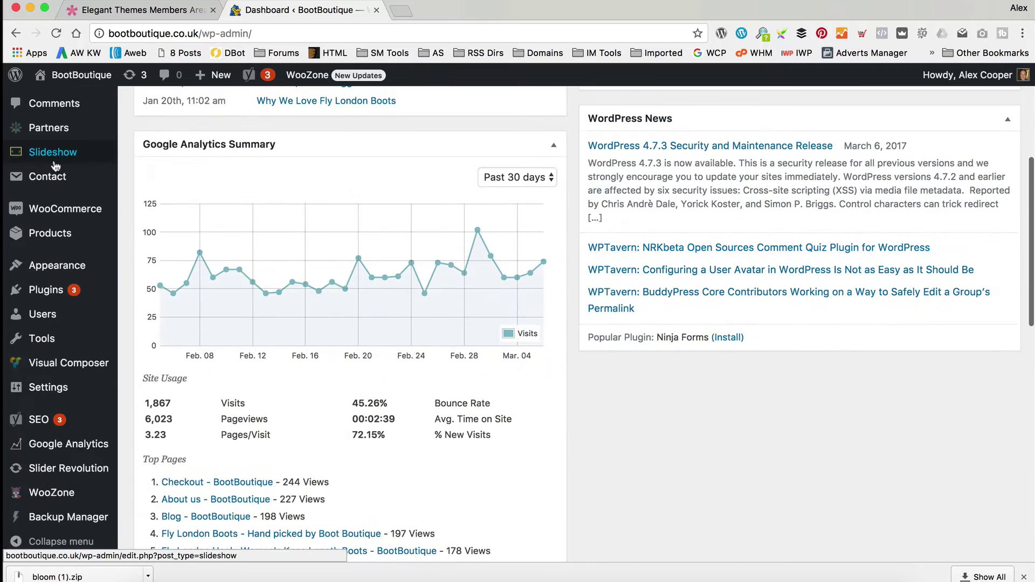
Upload bloom (1).zip through Plugins > Add New, install it, and activate Bloom.
mouse_move(80, 290)
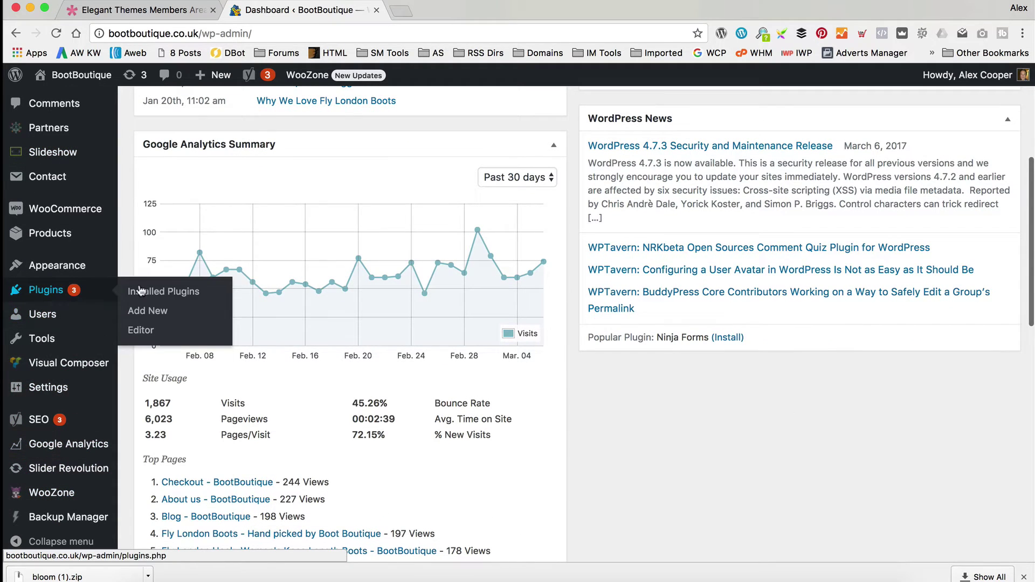
click(155, 313)
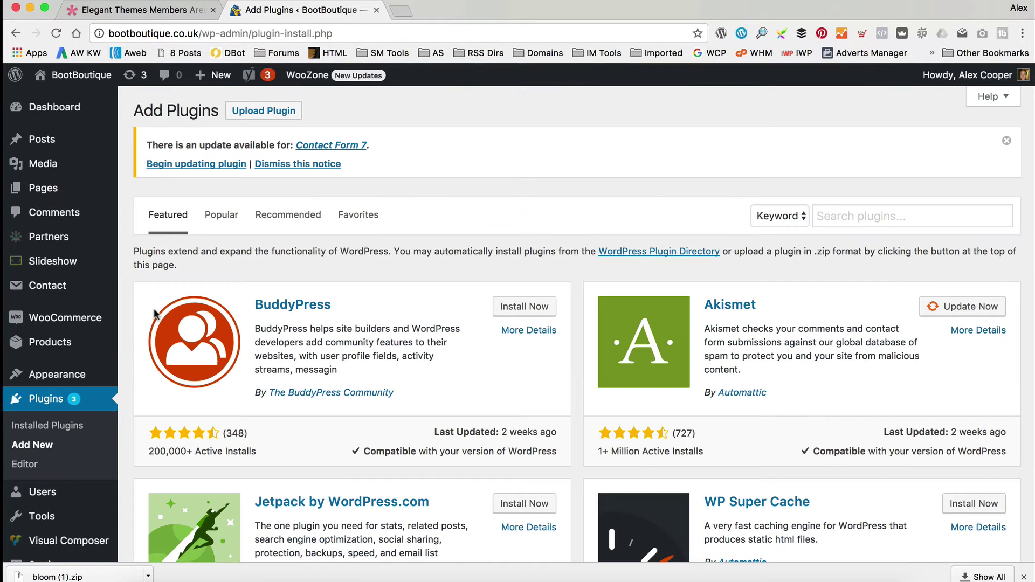
click(264, 110)
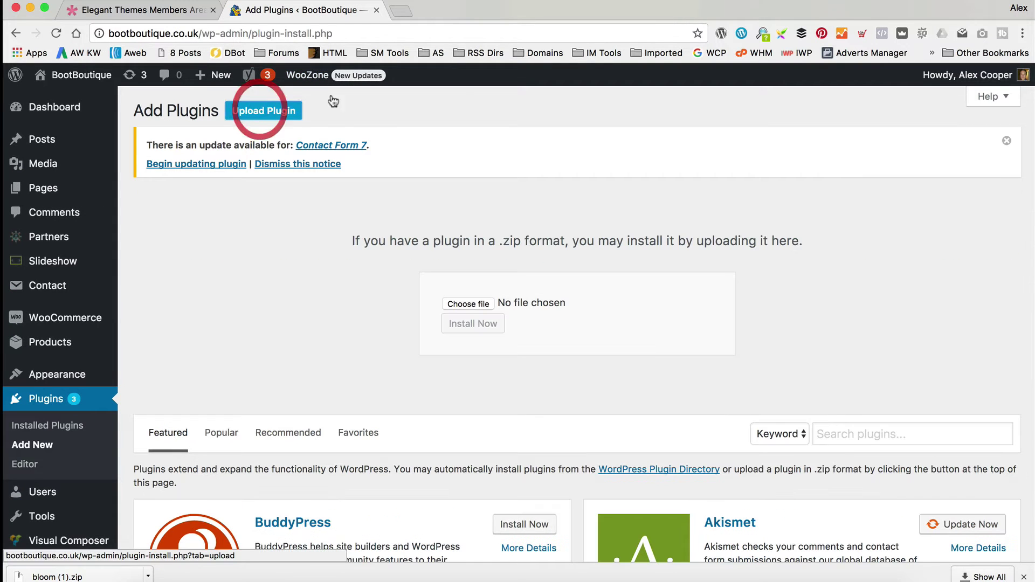
click(468, 303)
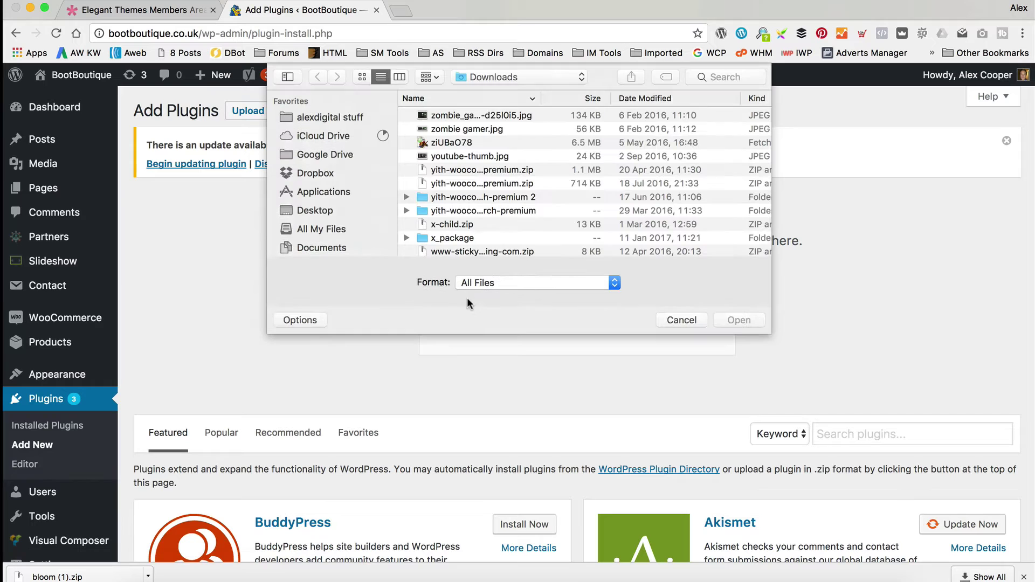
click(644, 99)
click(479, 116)
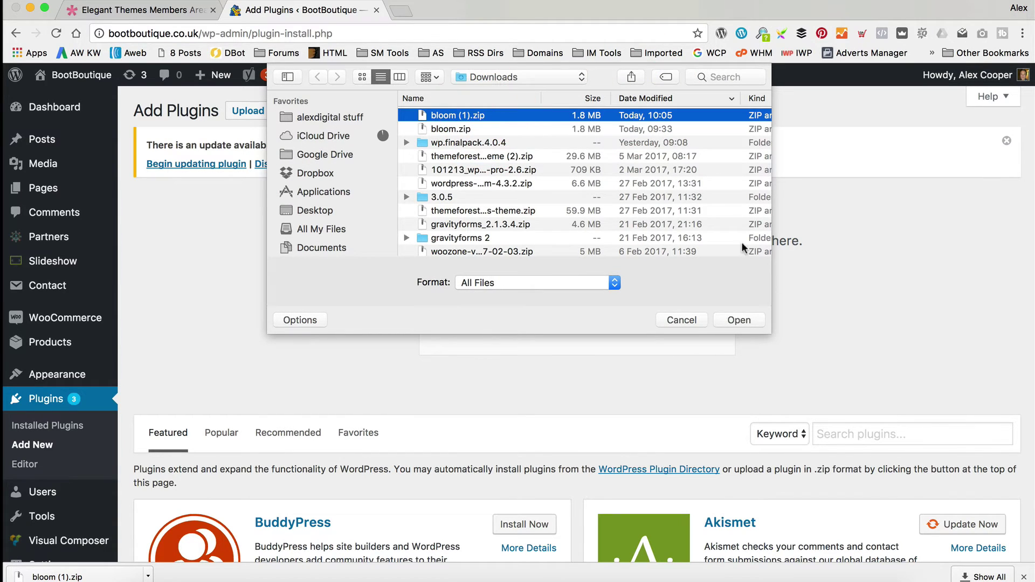
click(741, 320)
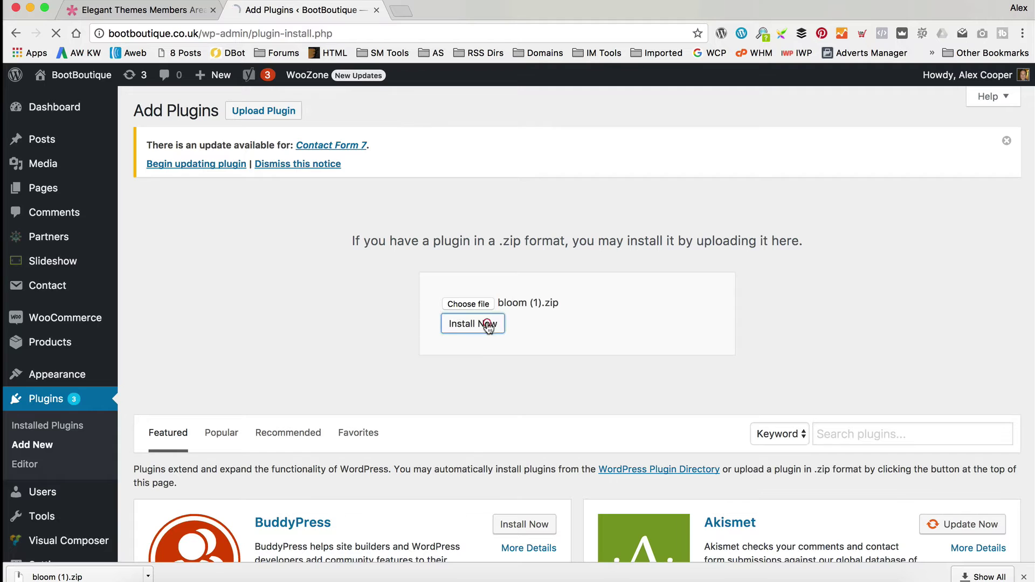
click(488, 325)
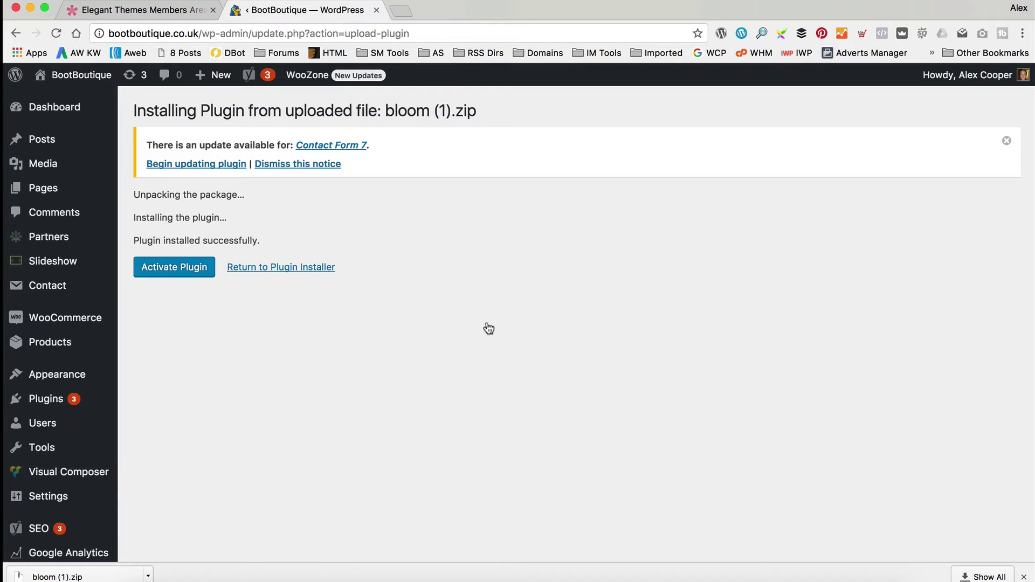
click(173, 267)
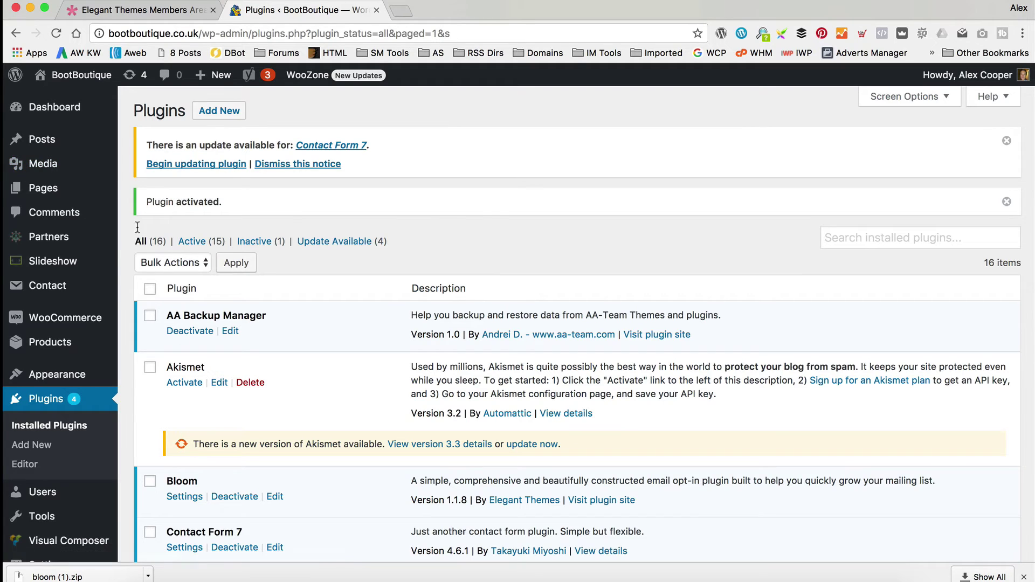
In Bloom's Email Accounts, start a new account with MailChimp as the provider.
scroll(65, 377, down, 5)
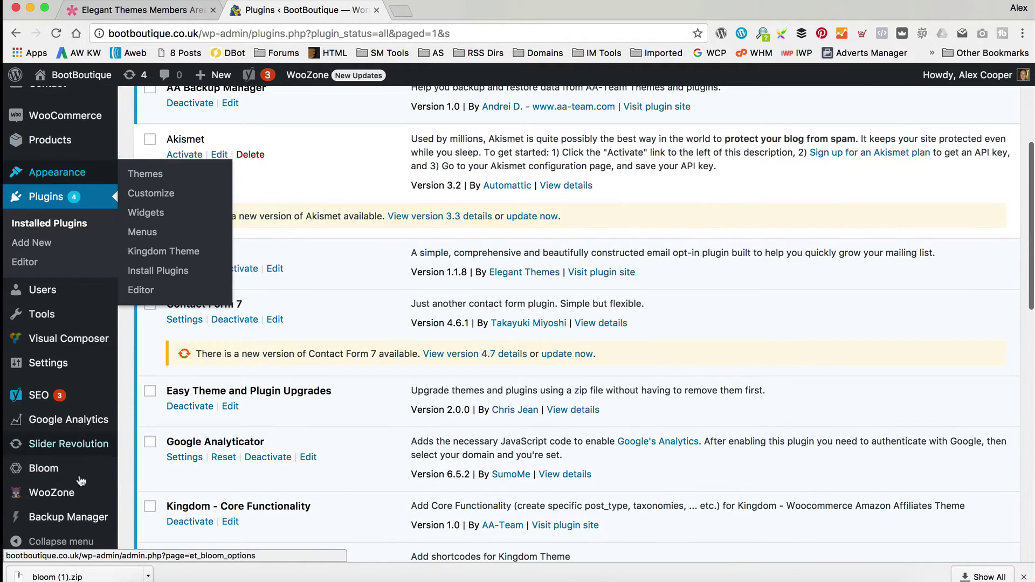
mouse_move(73, 468)
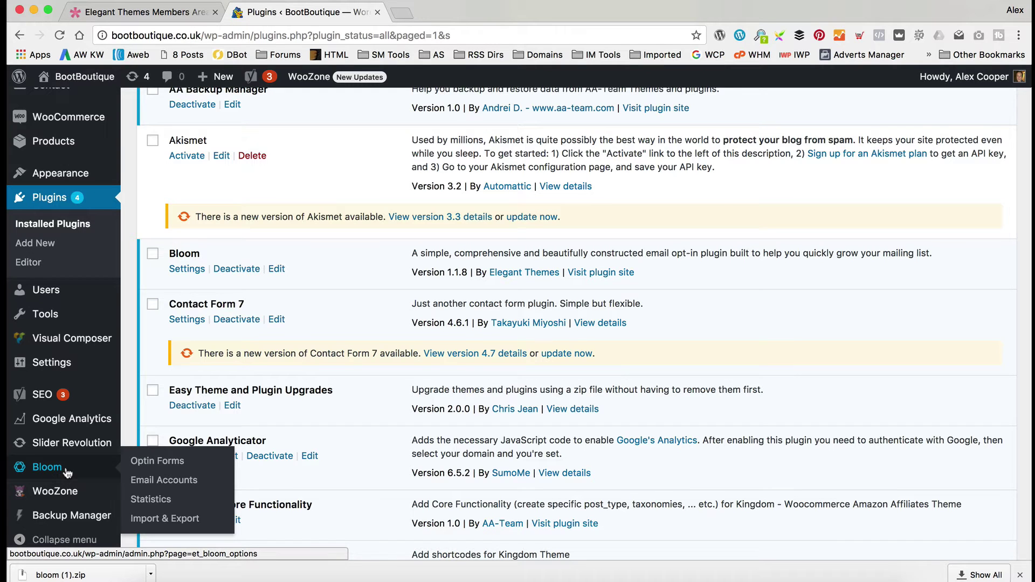
click(147, 480)
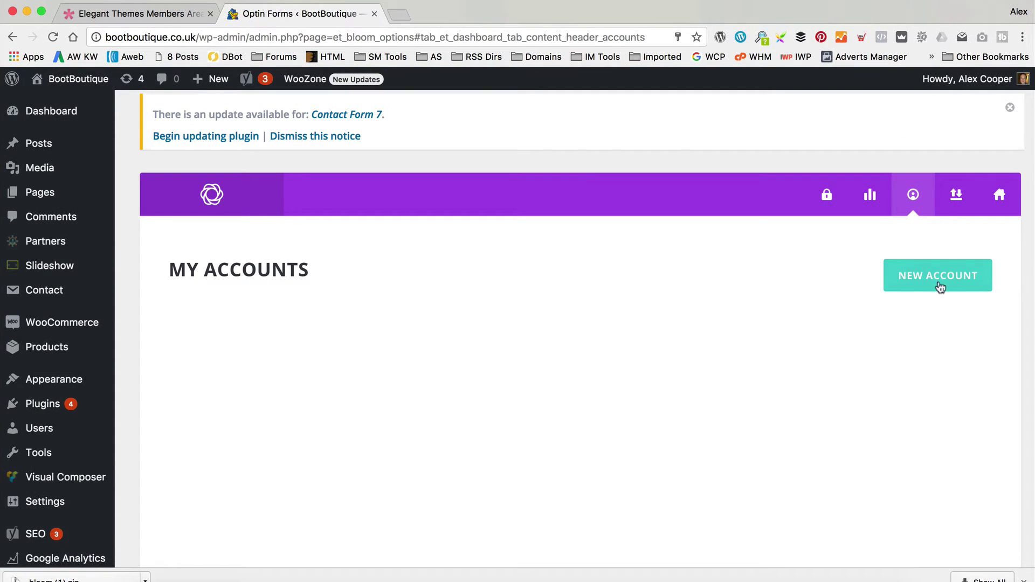
click(962, 288)
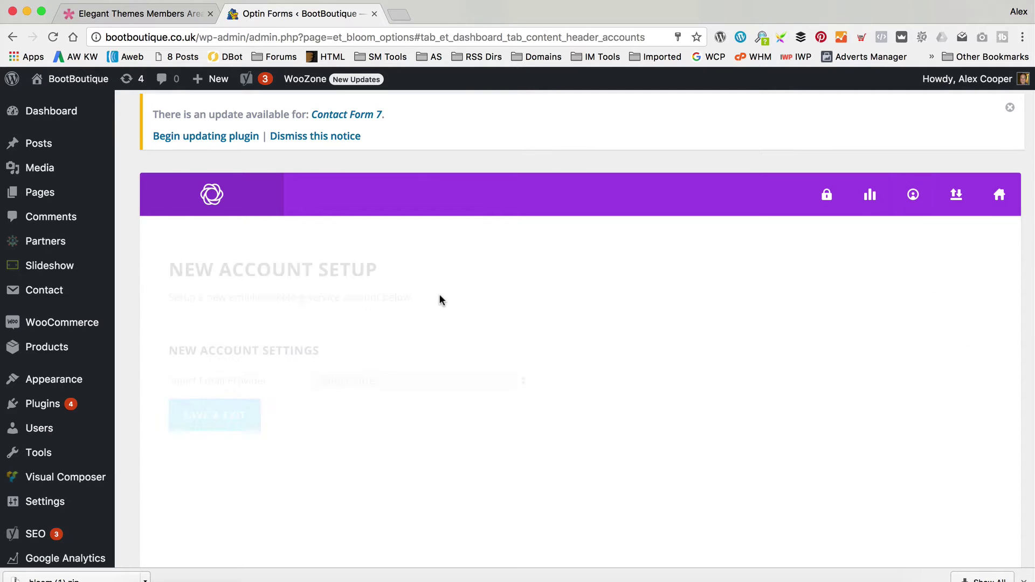
click(414, 380)
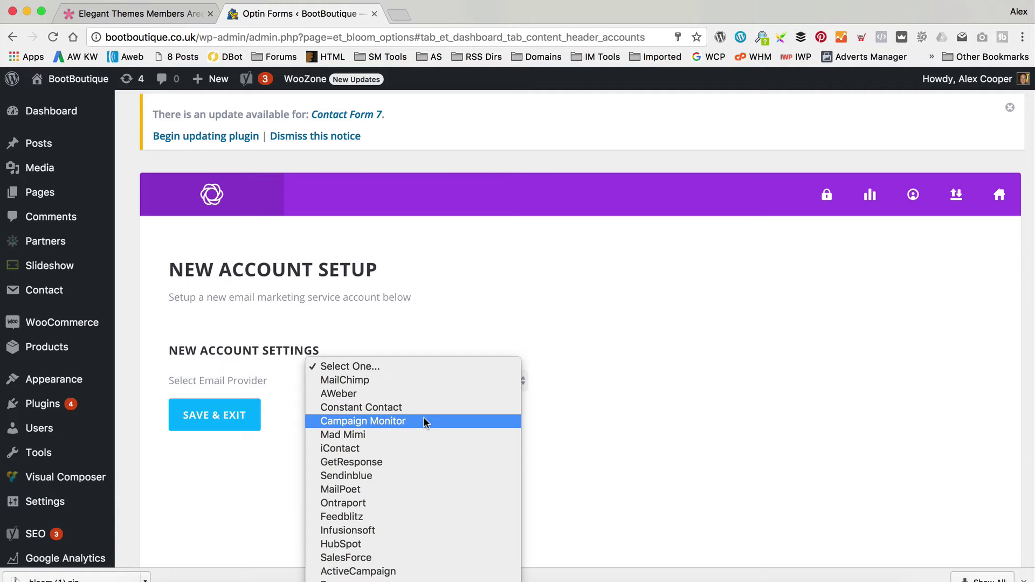
click(429, 380)
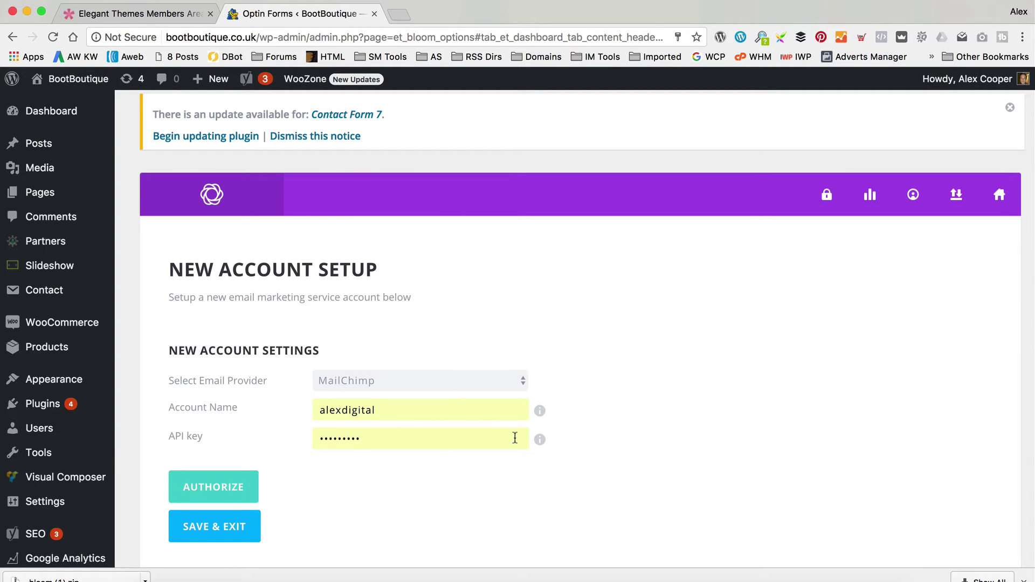
click(400, 16)
Go to mailchimp.com, log in to the first account, and open the Lists page.
text(mail)
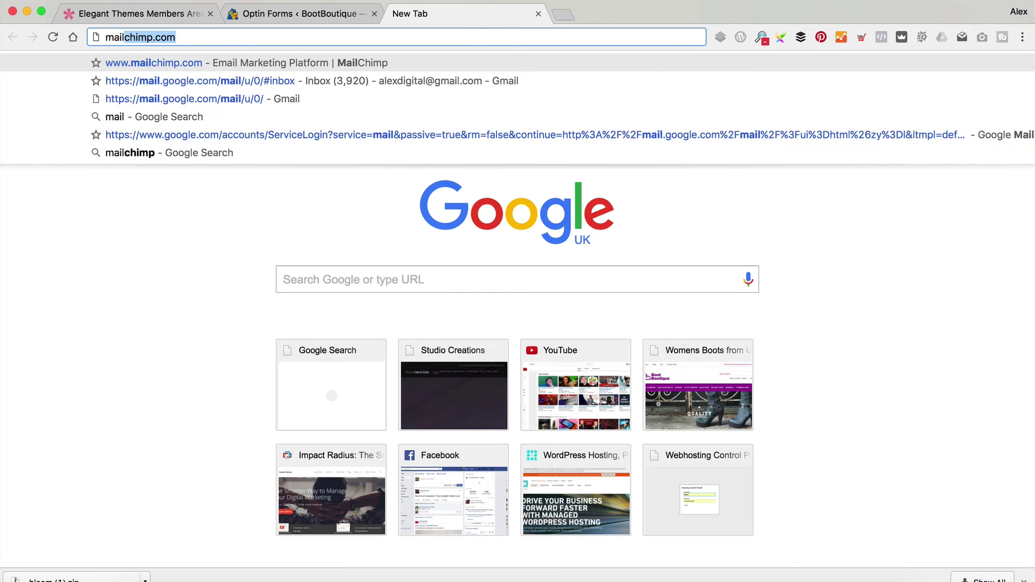
key(Return)
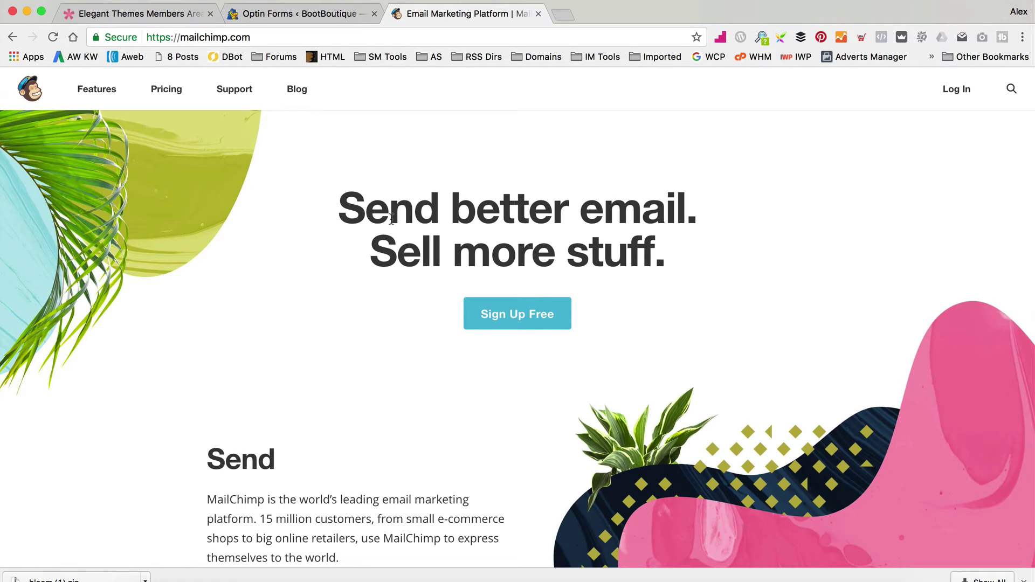
click(955, 89)
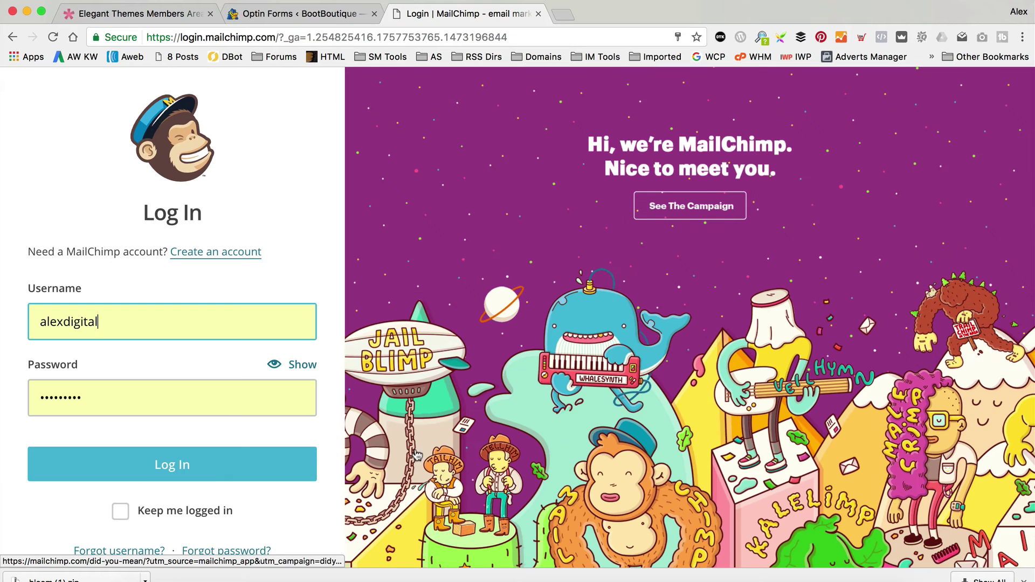
click(207, 476)
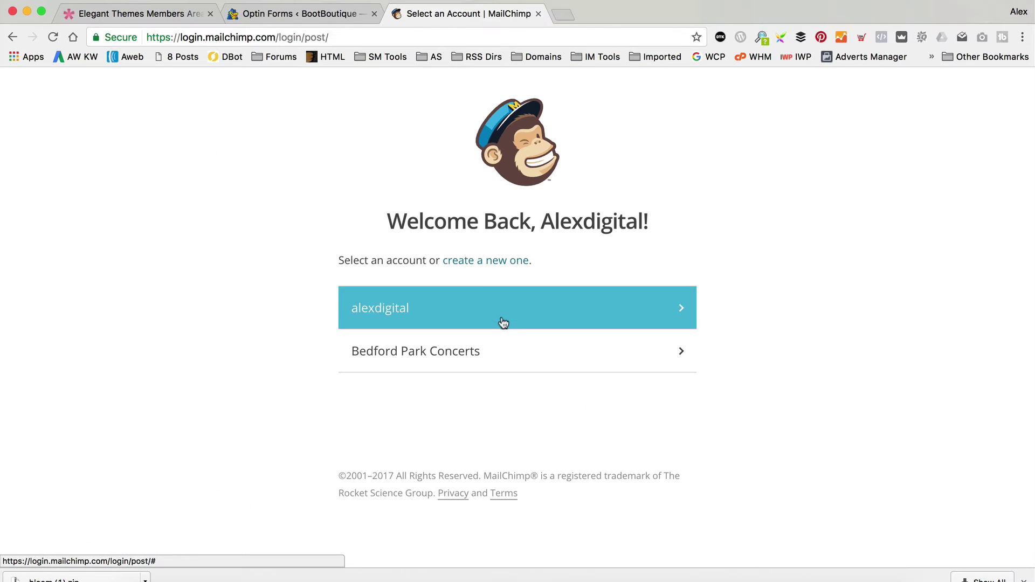
click(502, 318)
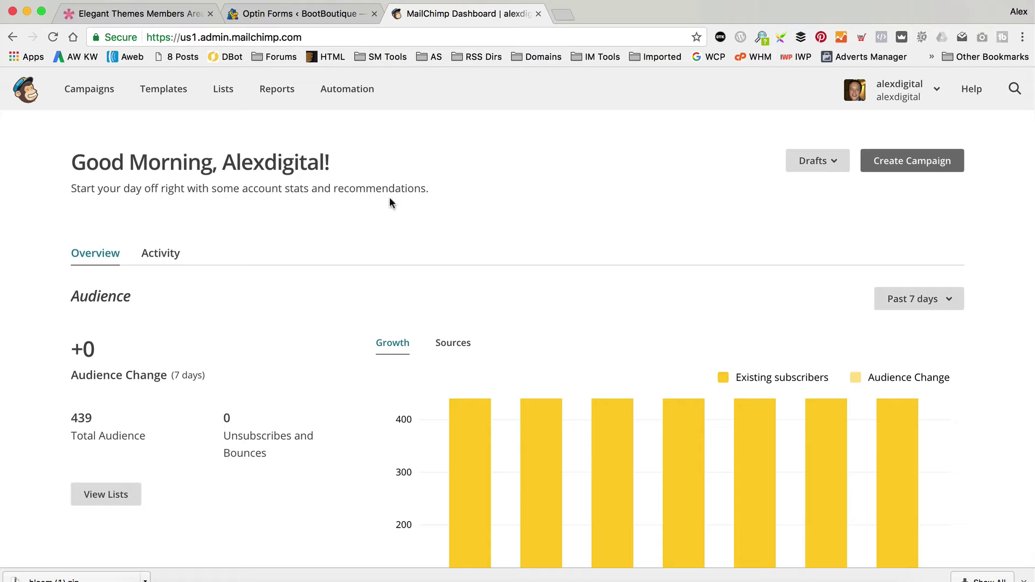
click(229, 95)
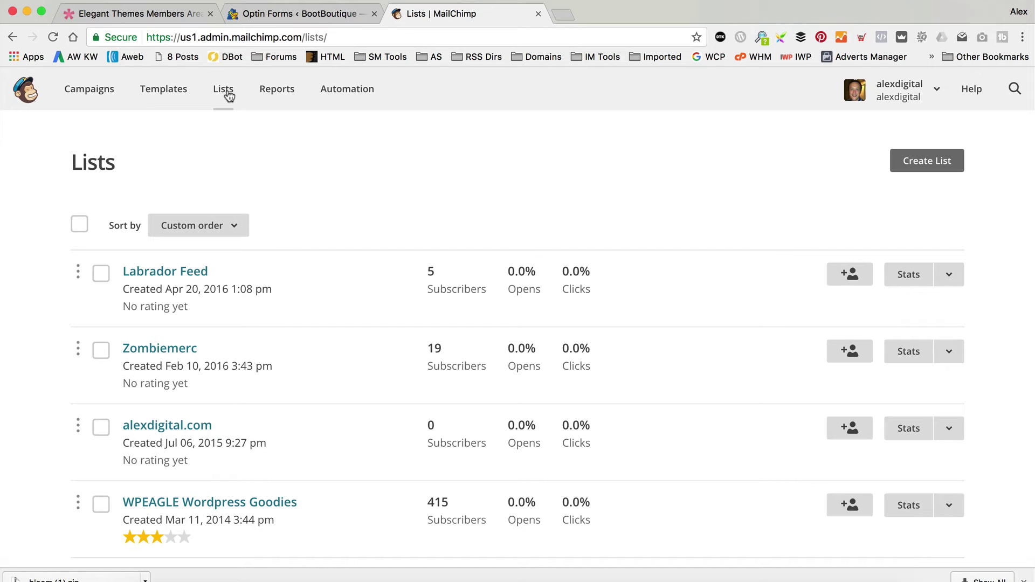
Start a brand-new MailChimp list named Boot Boutique.
click(917, 167)
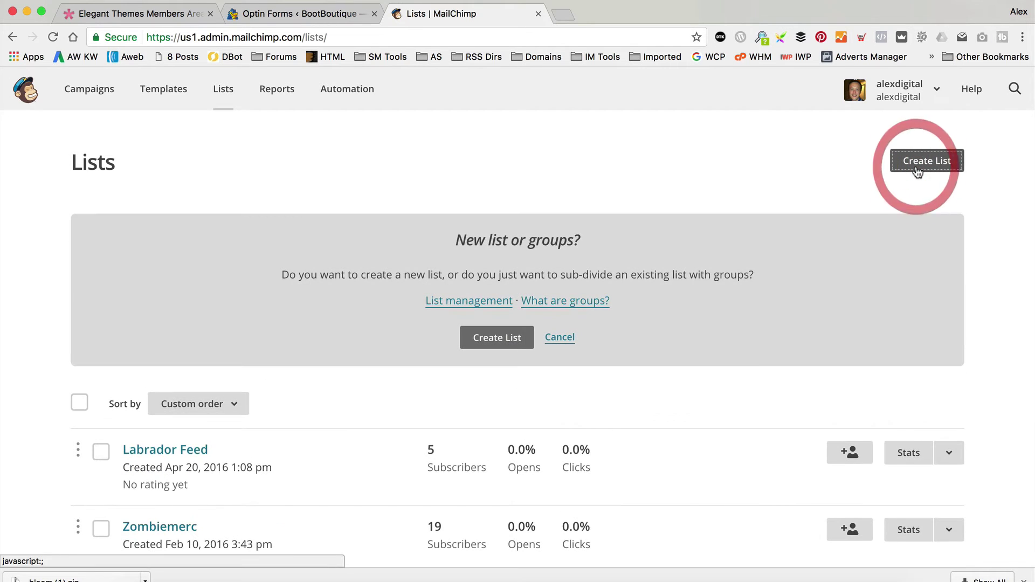
click(511, 345)
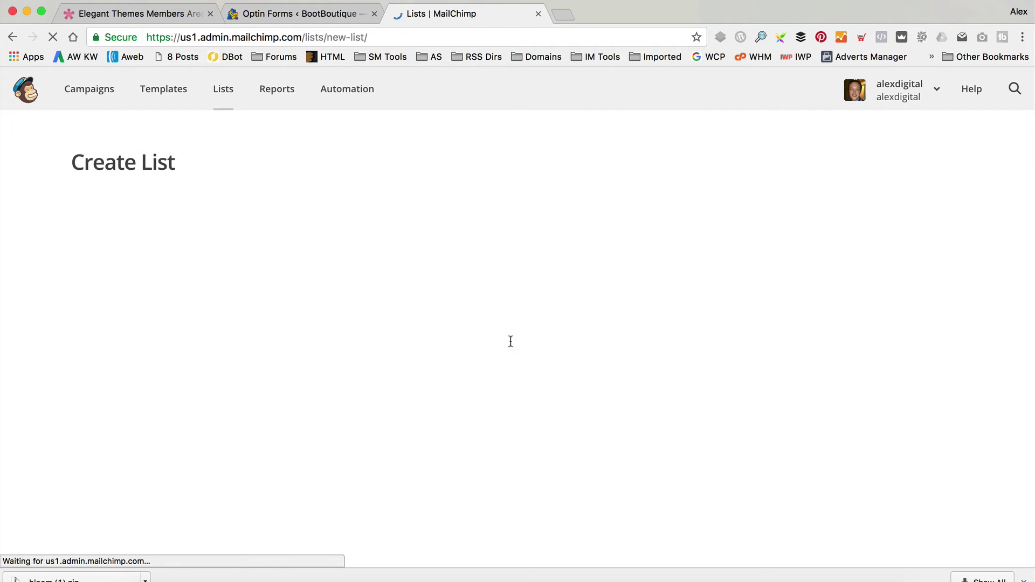
click(373, 281)
text(Booyt)
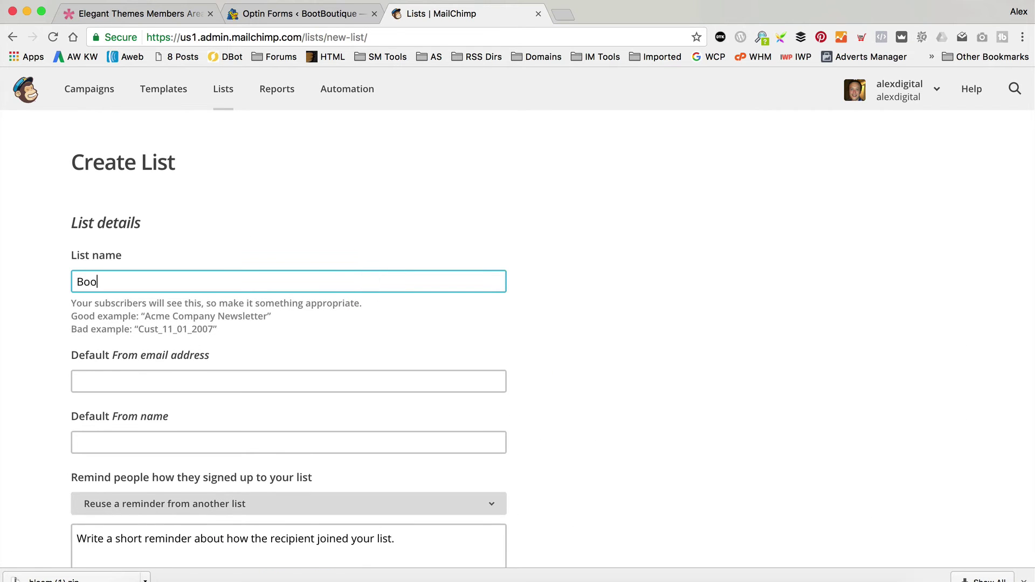
key(BackSpace)
key(BackSpace)
key(BackSpace)
text(t Boutiqu)
key(Tab)
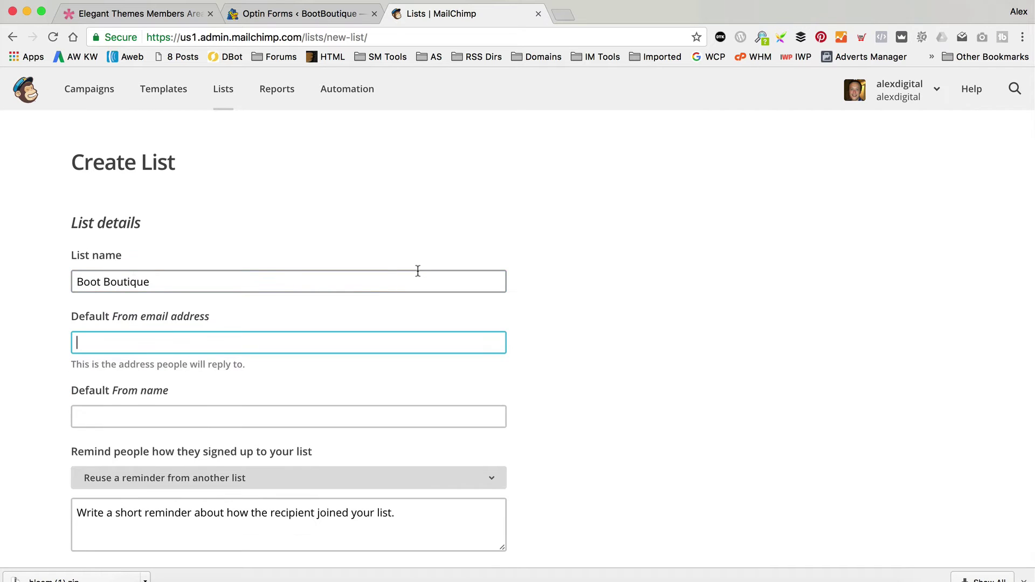
Set the shop's info email address as From email and Boot Boutique as From name.
scroll(418, 272, down, 2)
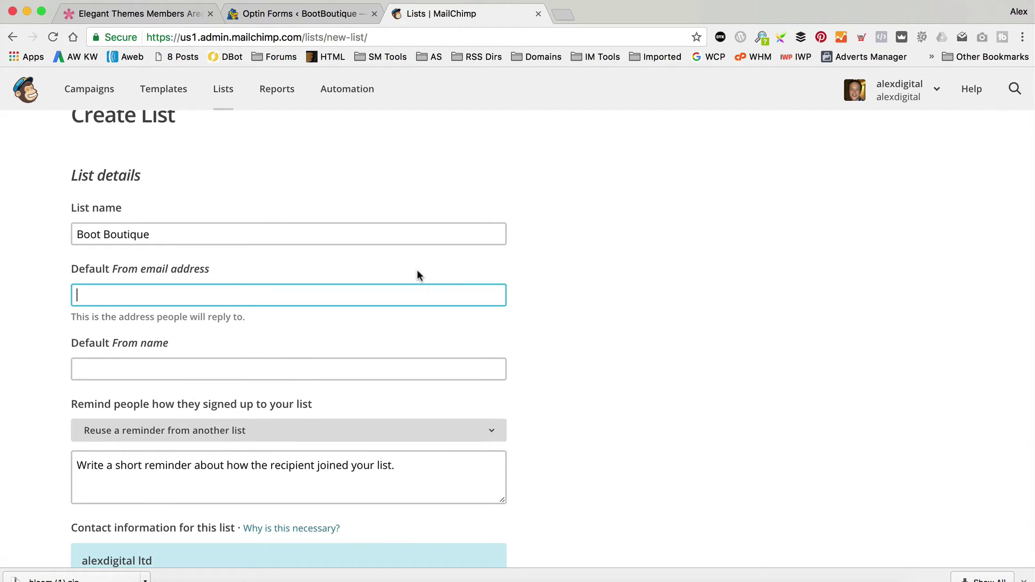
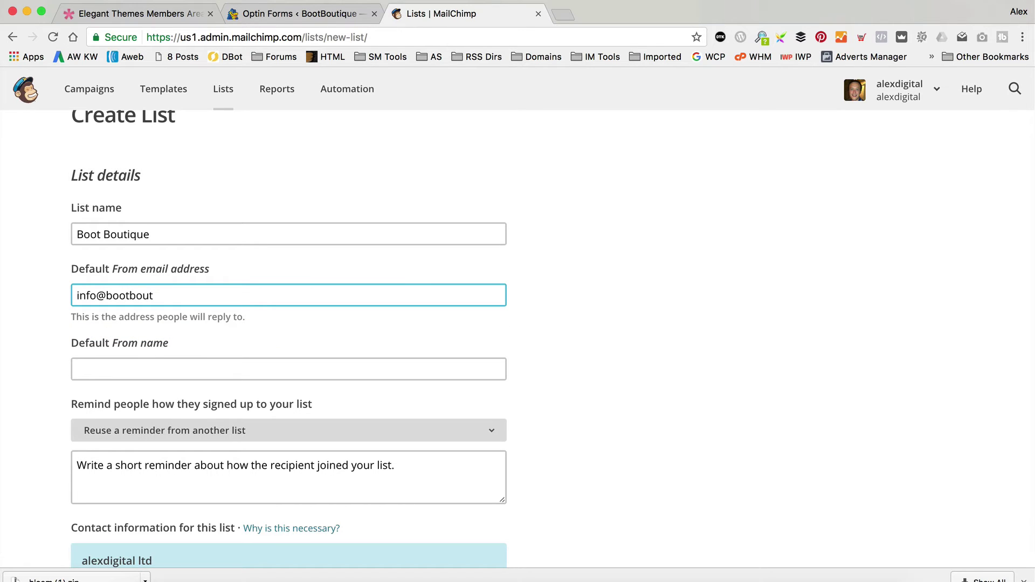
click(288, 368)
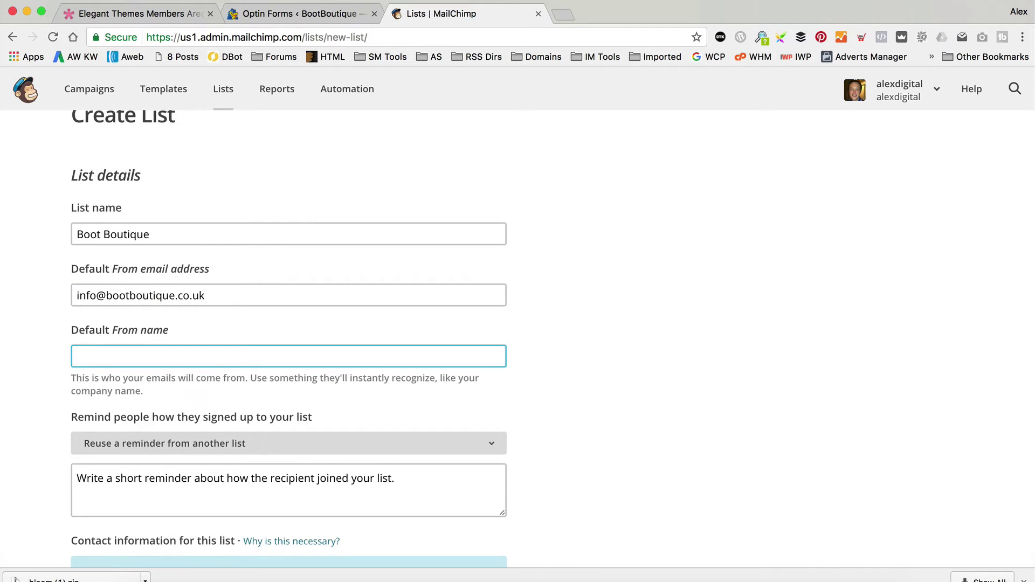
text(Boot Boutique)
Write the sign-up reminder 'You joined over on bootboutique.co.uk'.
click(441, 273)
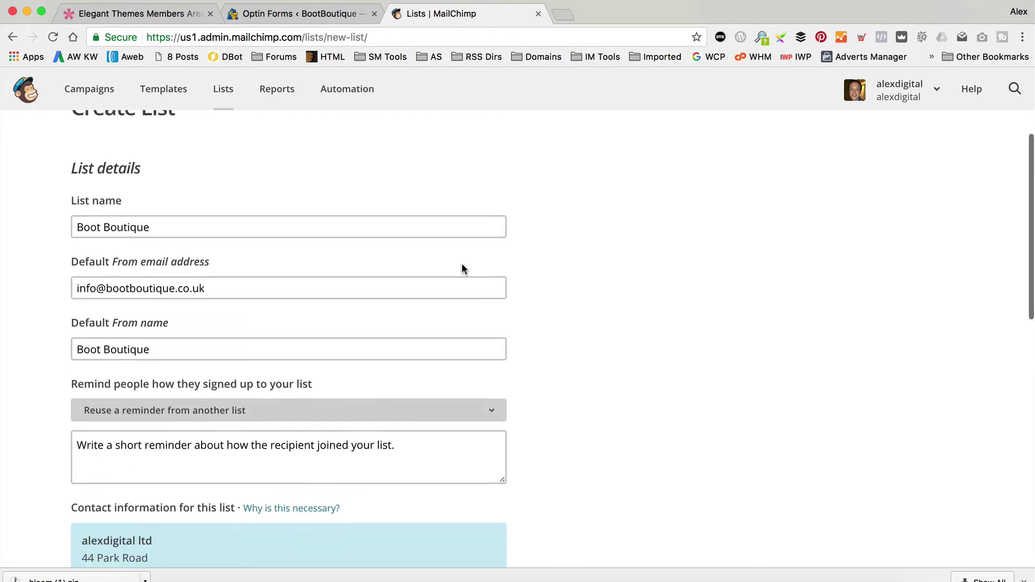
scroll(336, 333, down, 3)
click(338, 326)
text(You j)
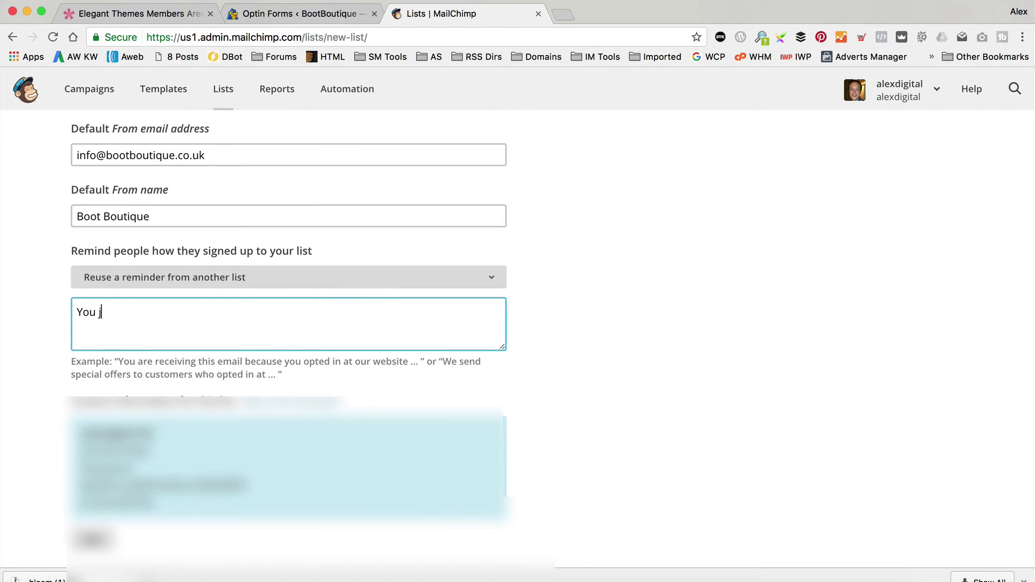
text(oined over on bootbou)
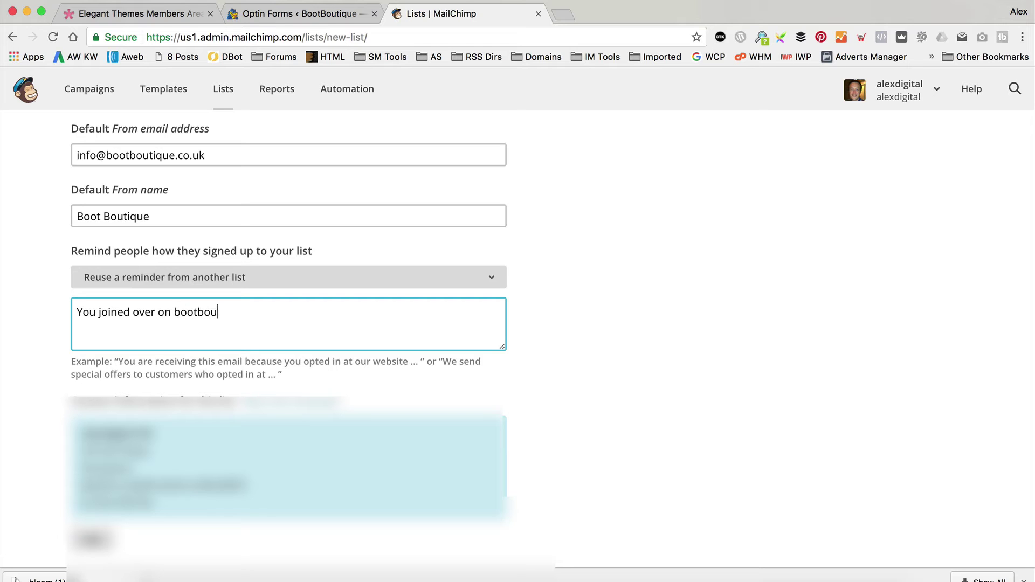
text(tique.co.uk)
Turn on one-by-one subscribe notifications and save the list.
scroll(417, 349, down, 1)
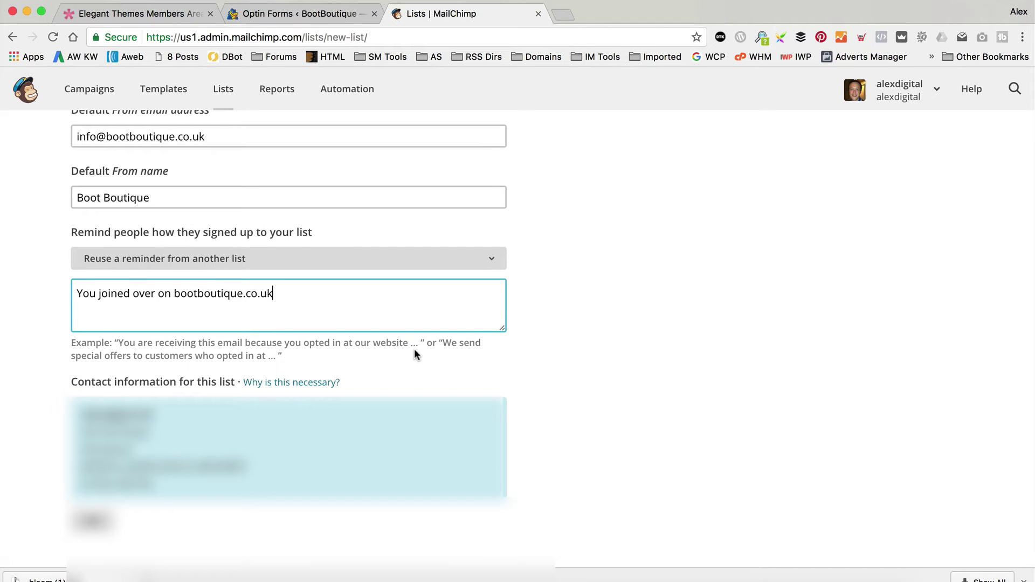
scroll(415, 353, down, 10)
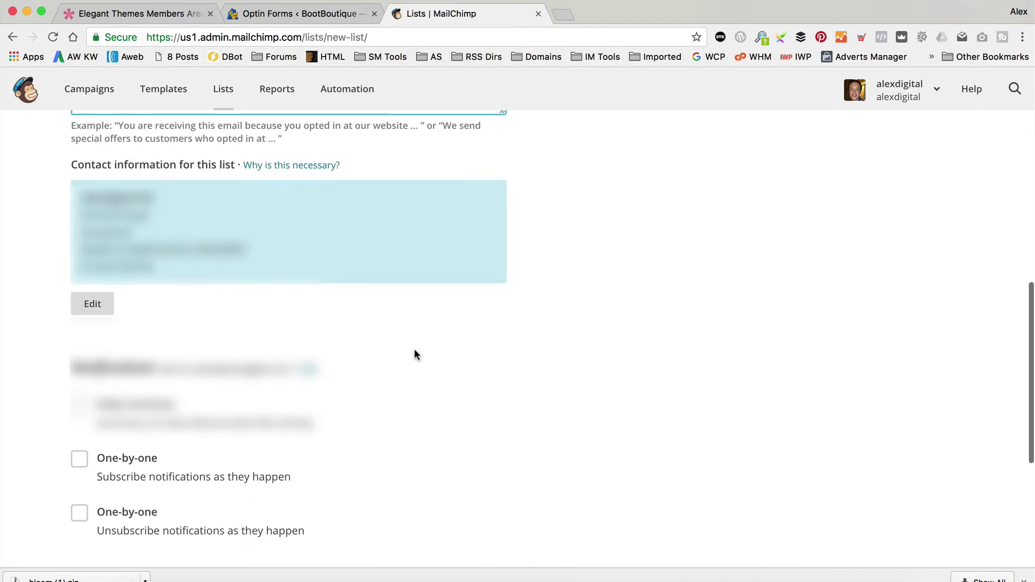
scroll(120, 343, up, 2)
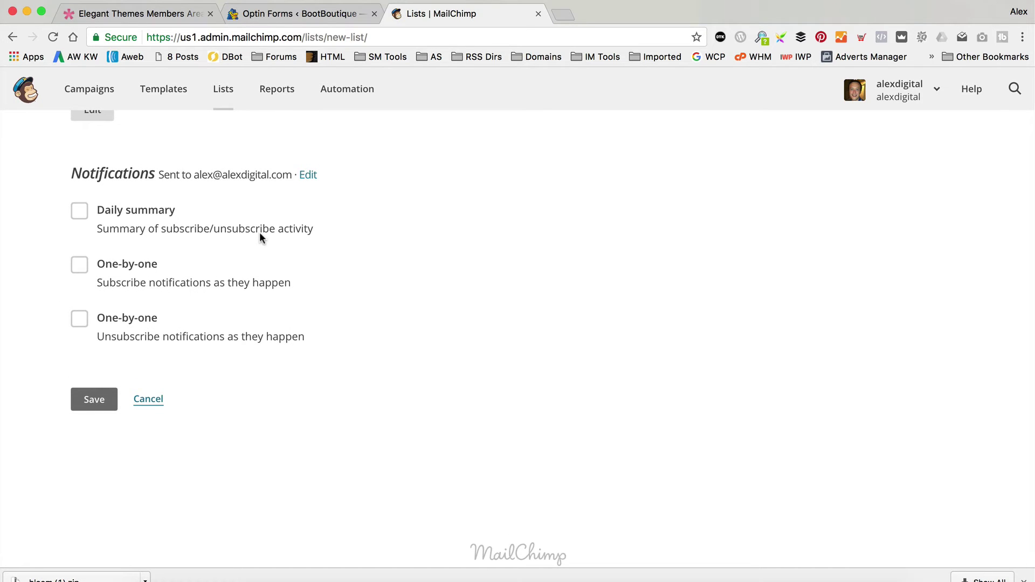
click(79, 264)
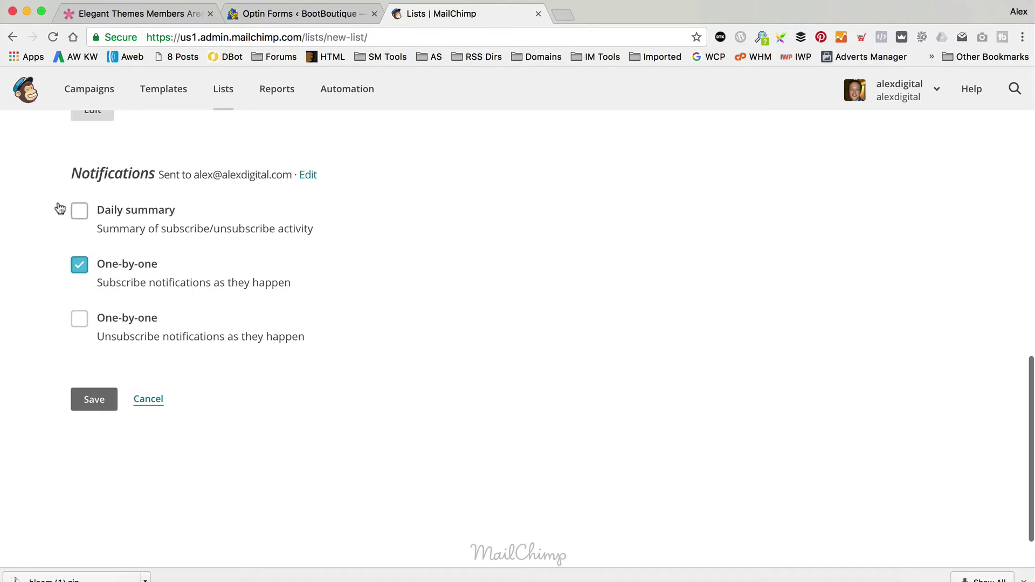
click(81, 264)
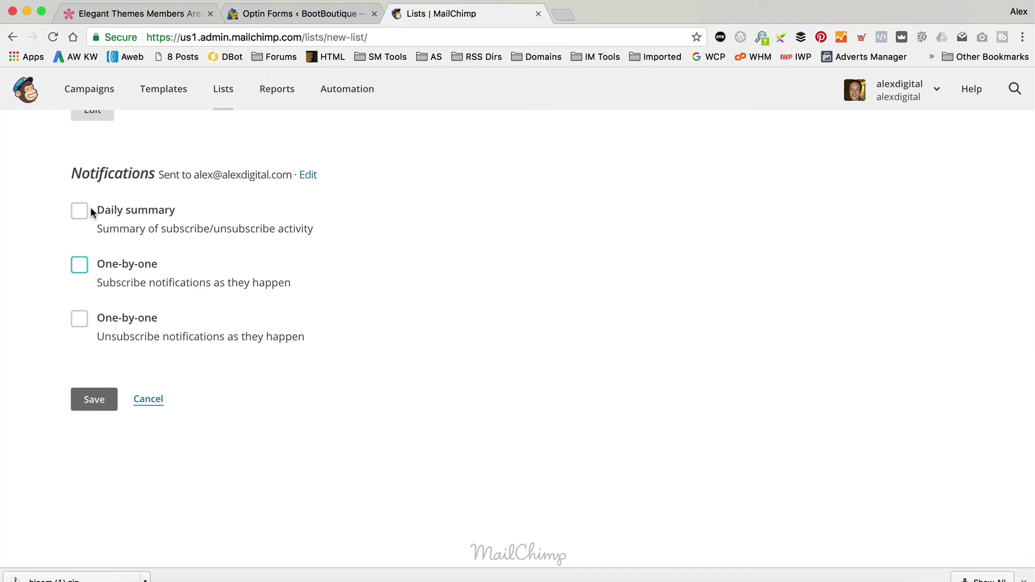
click(79, 264)
click(93, 404)
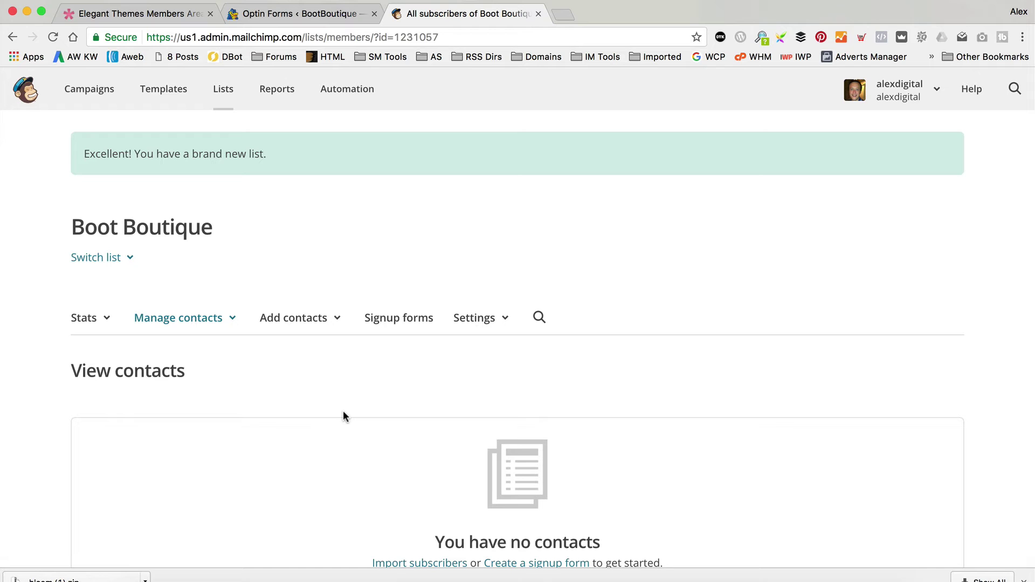
Go to Profile > Extras > API keys and select the existing API key to copy it.
click(937, 95)
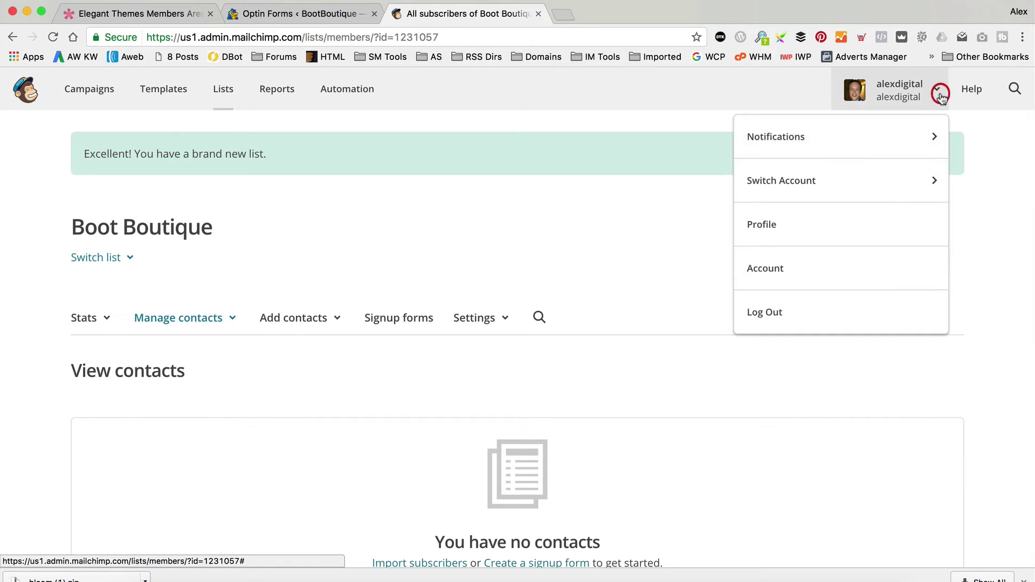
click(795, 239)
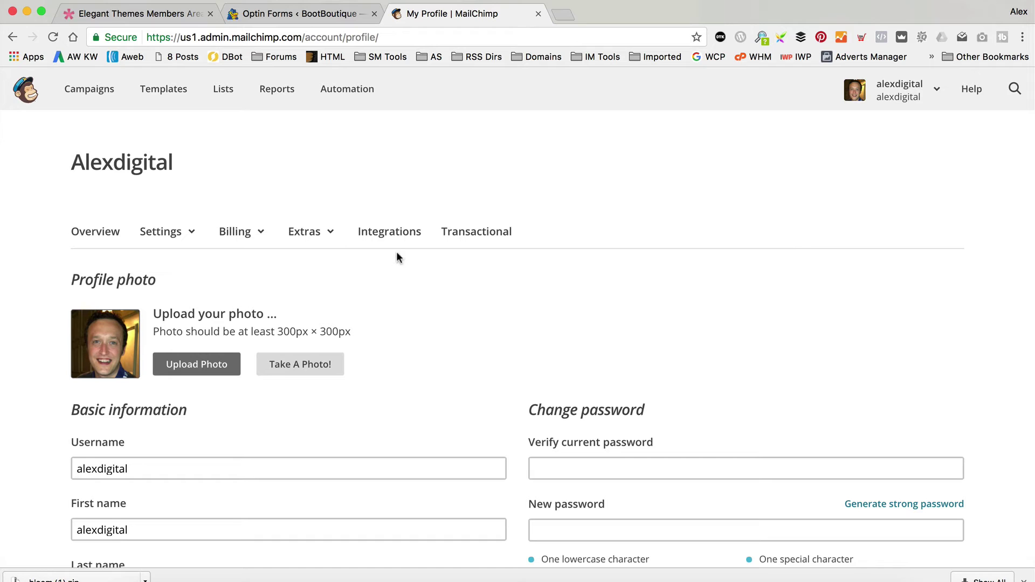
click(328, 235)
click(323, 297)
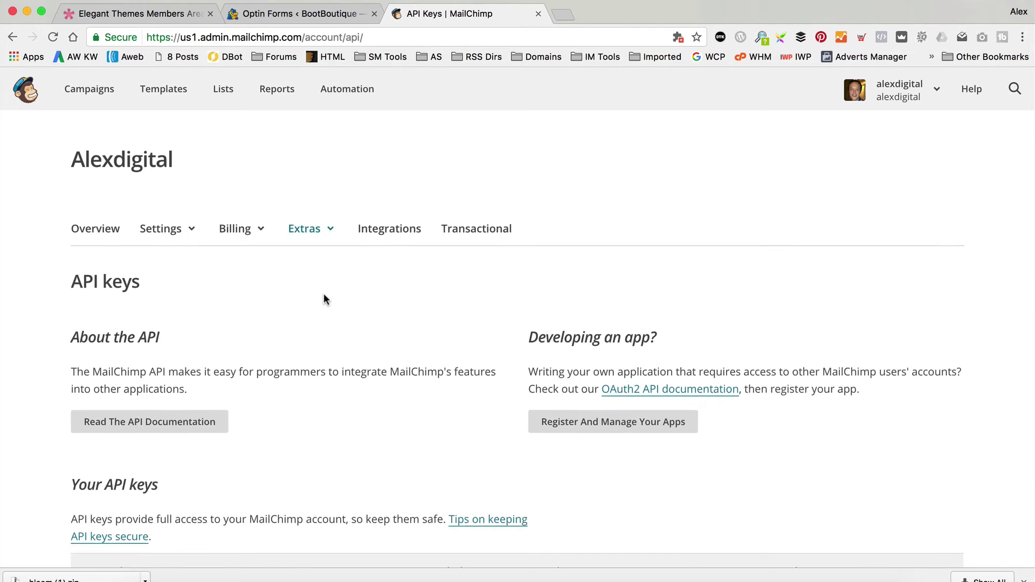
scroll(323, 298, down, 5)
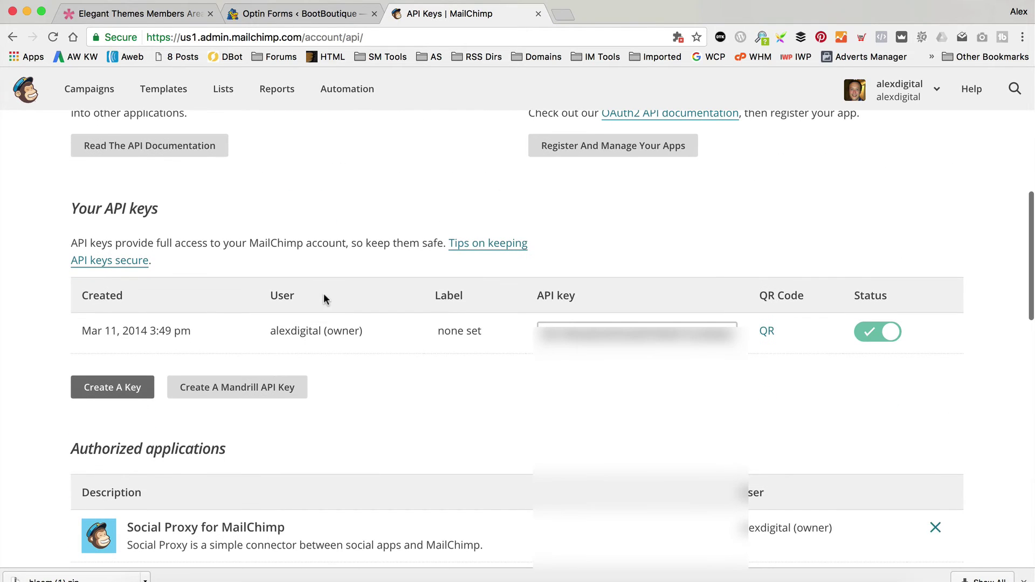
click(642, 332)
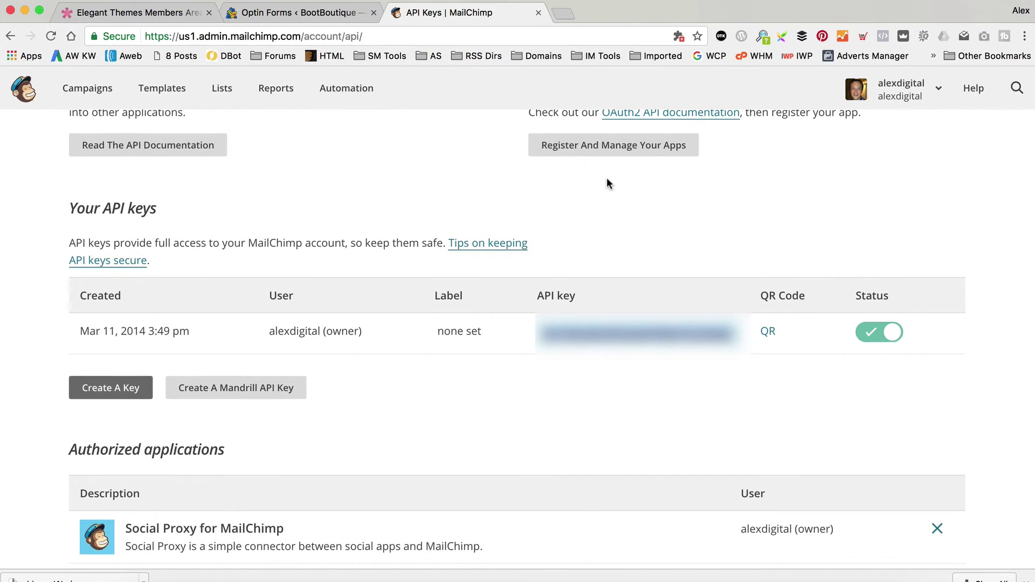
click(355, 13)
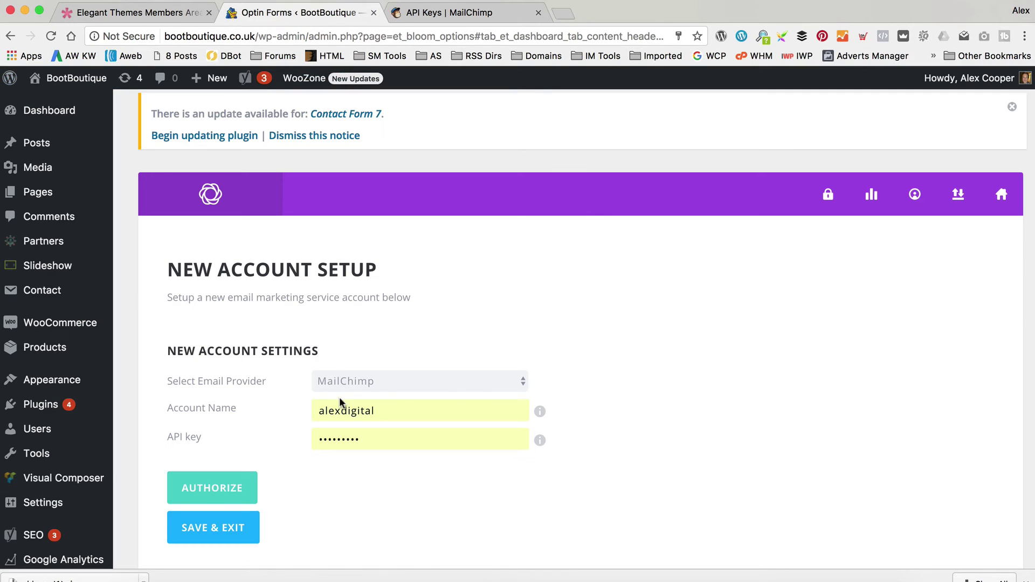
click(395, 444)
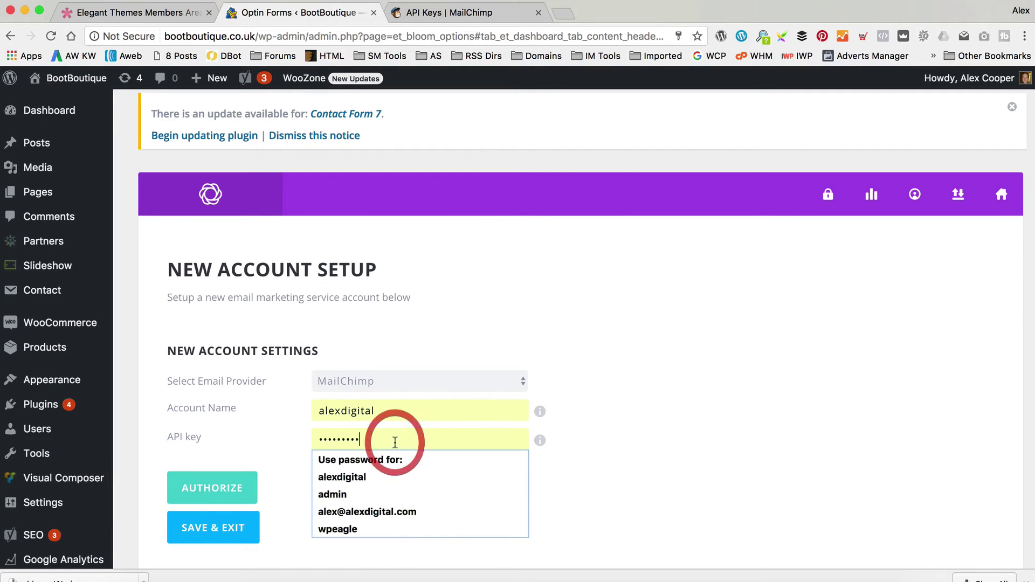
key(super+a)
key(super+v)
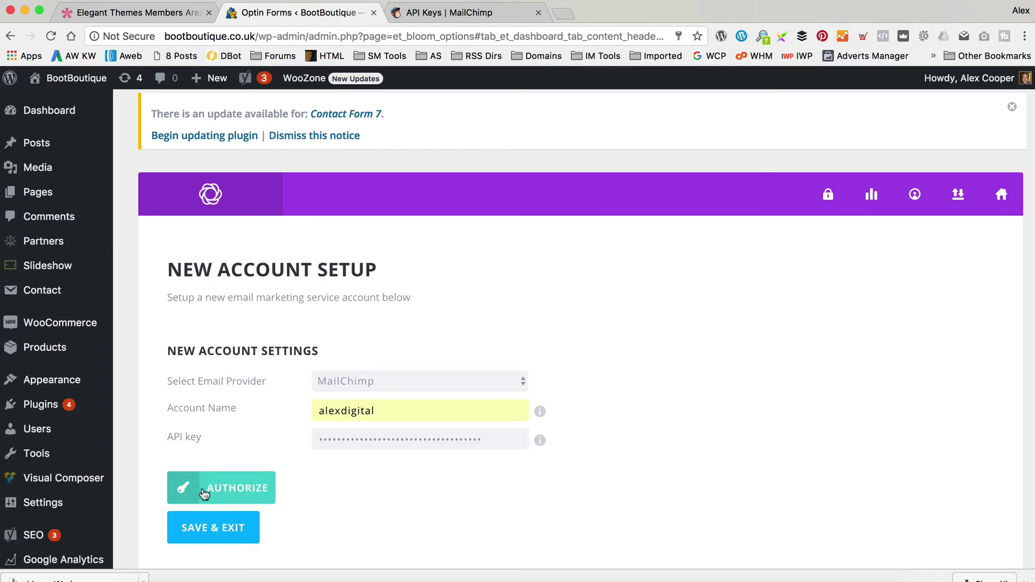
click(180, 487)
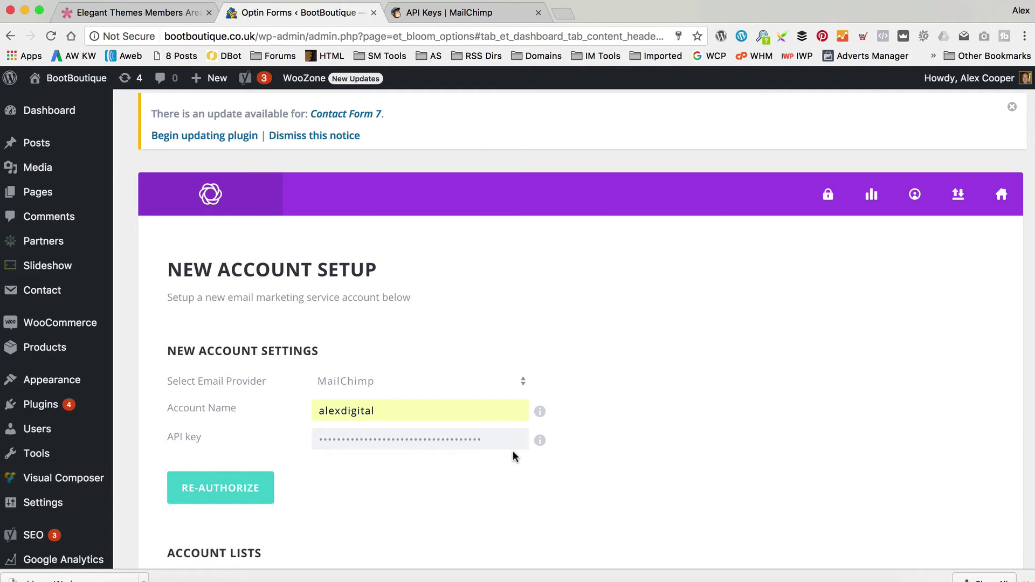
Save and exit the account setup, dismissing the password-update prompt.
scroll(512, 450, down, 5)
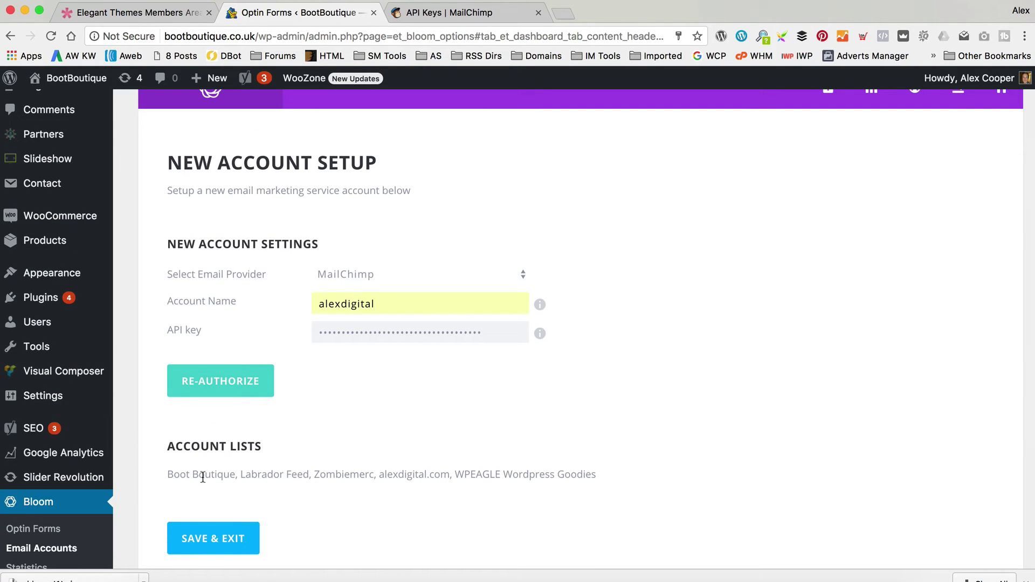
click(241, 536)
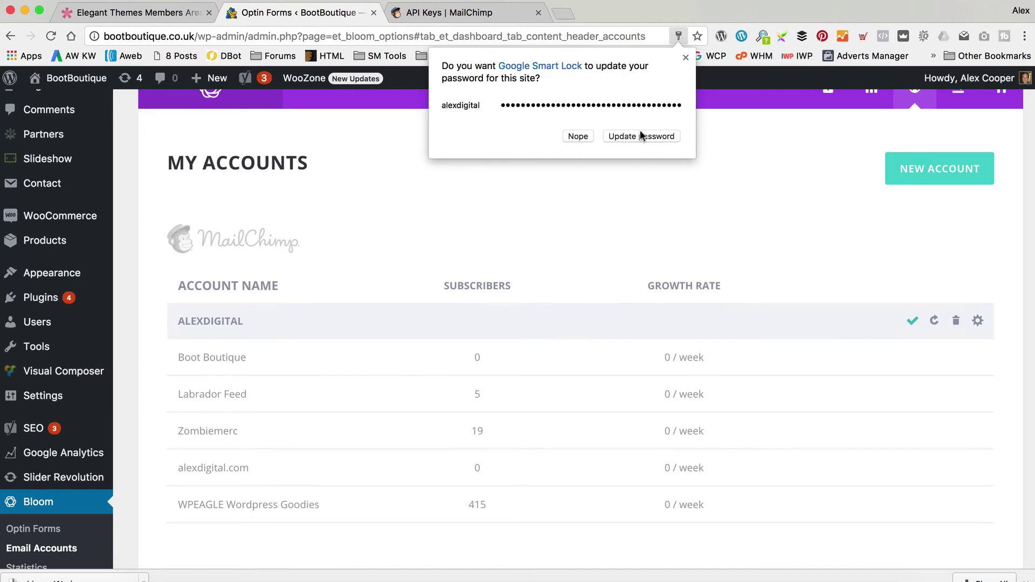
click(740, 153)
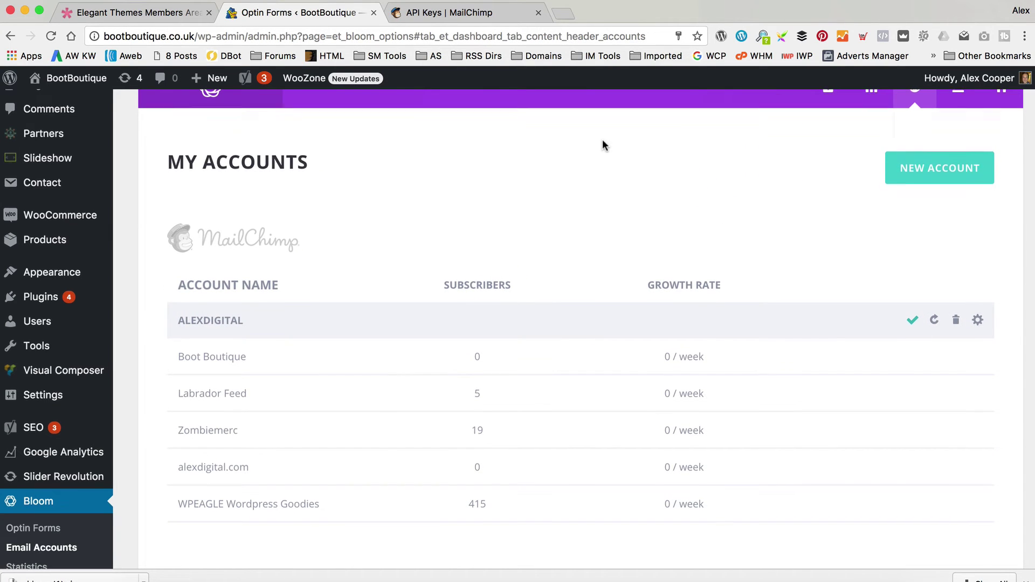
scroll(603, 144, down, 1)
scroll(658, 224, up, 2)
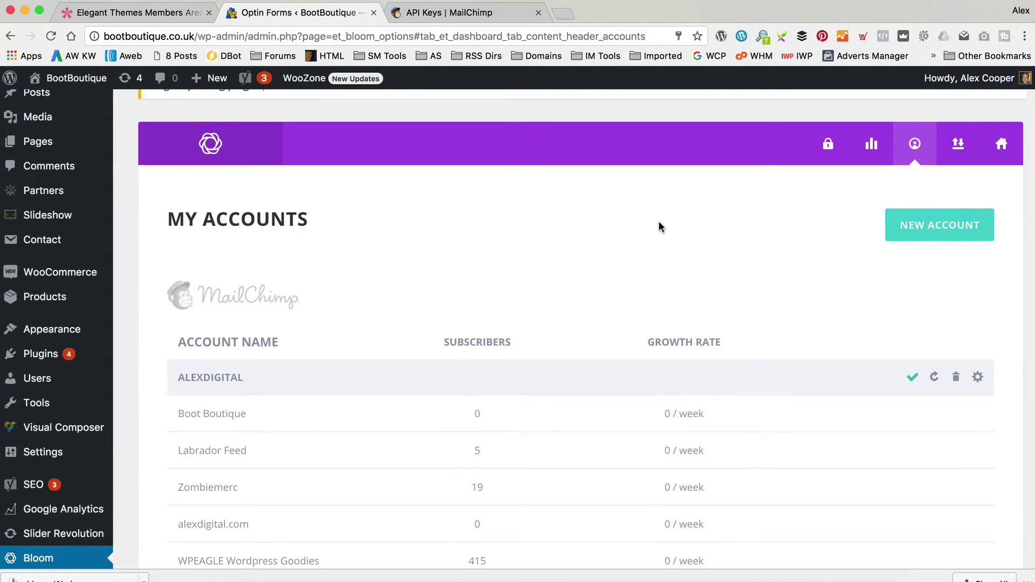
scroll(658, 222, up, 1)
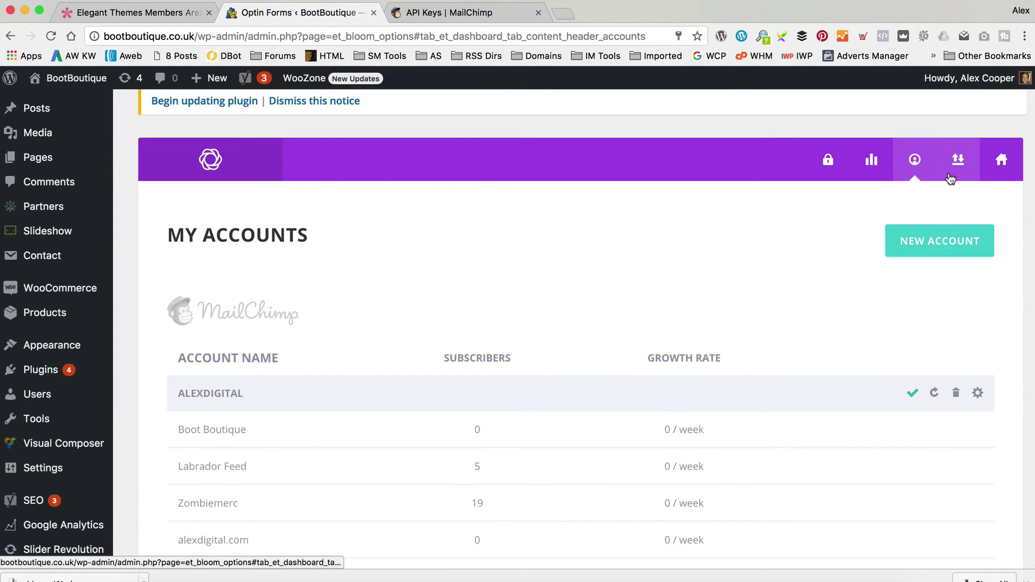
Create a new Below Post optin named Below Post Form.
click(996, 175)
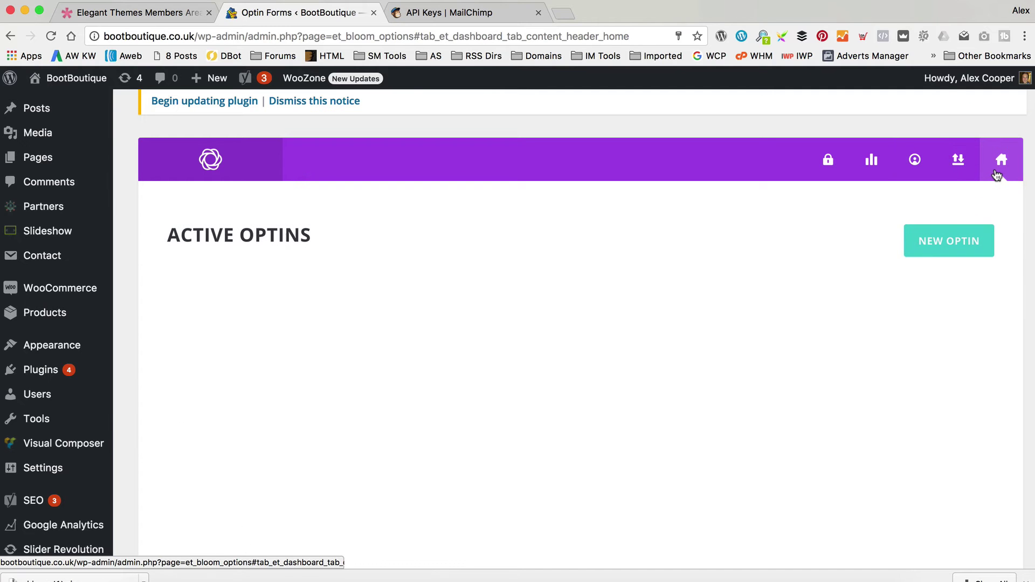
click(964, 241)
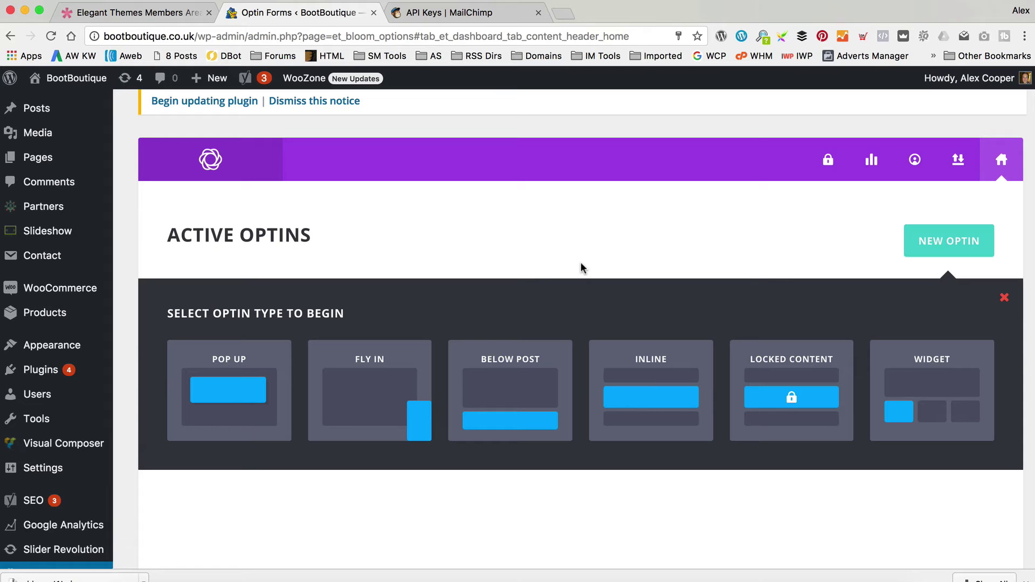
click(502, 364)
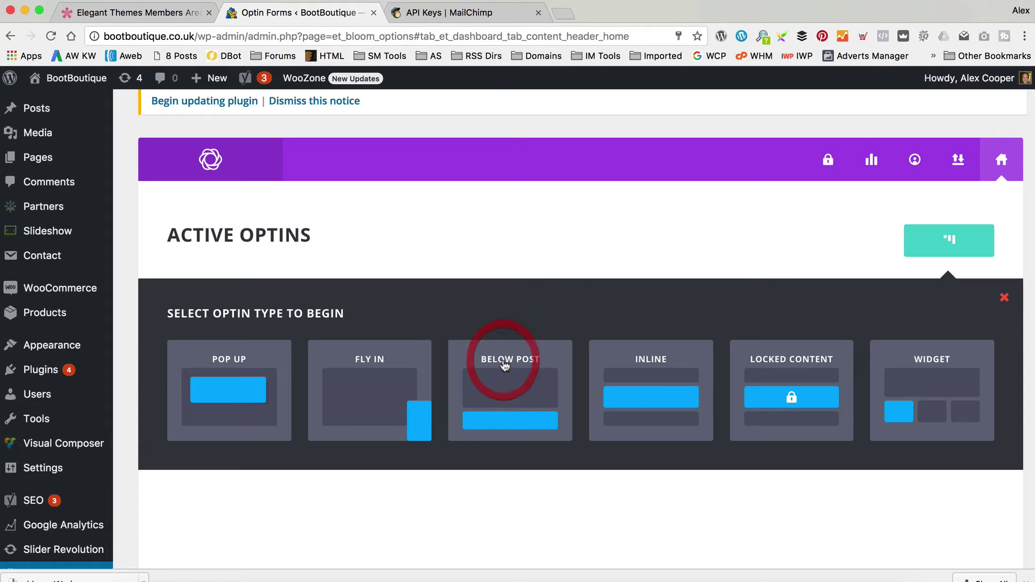
scroll(561, 347, down, 1)
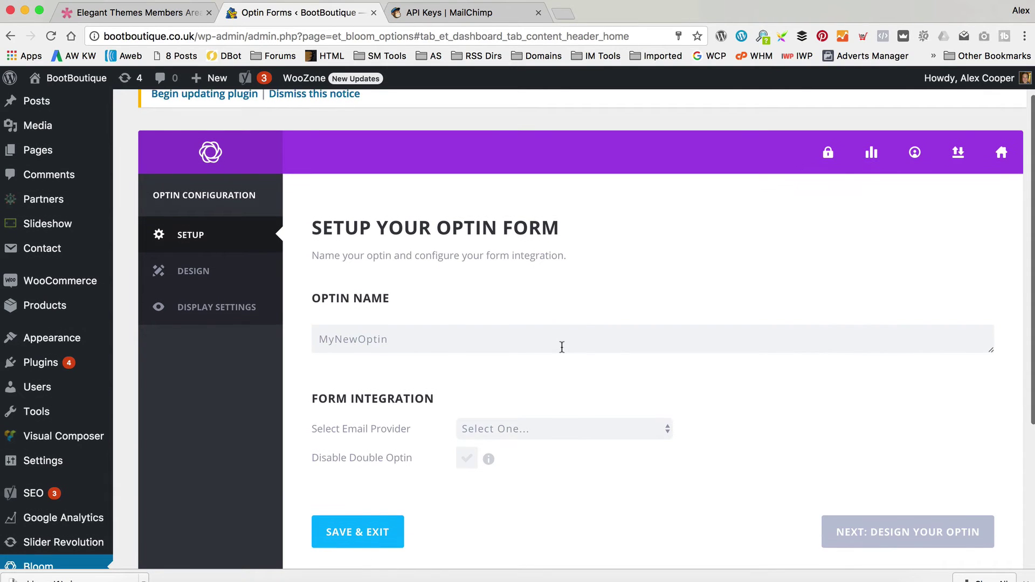
double_click(562, 345)
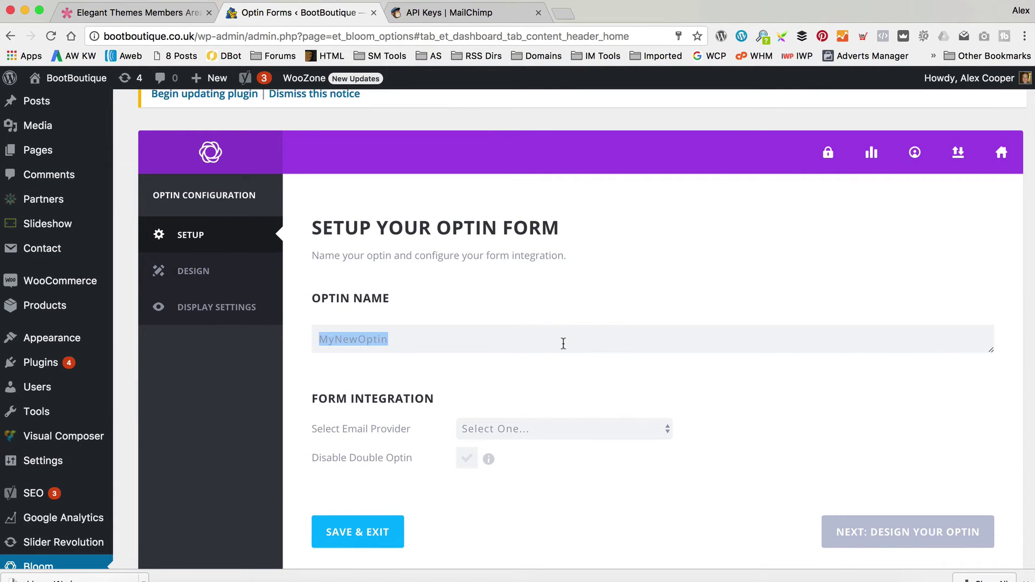
text(Bel)
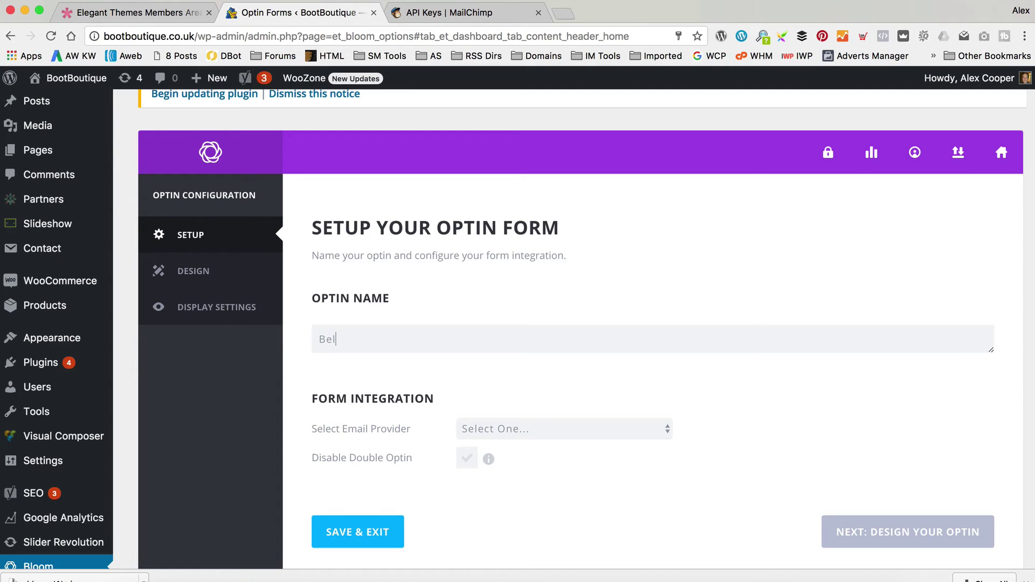
text(ow Post Form)
Choose MailChimp, the connected account and the Boot Boutique email list.
click(637, 429)
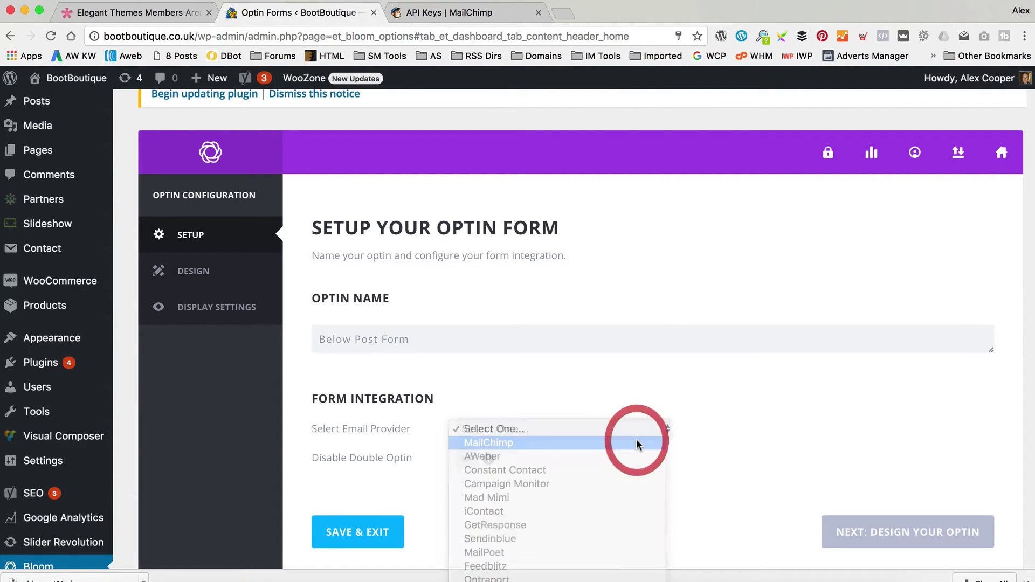
click(636, 443)
scroll(683, 380, down, 2)
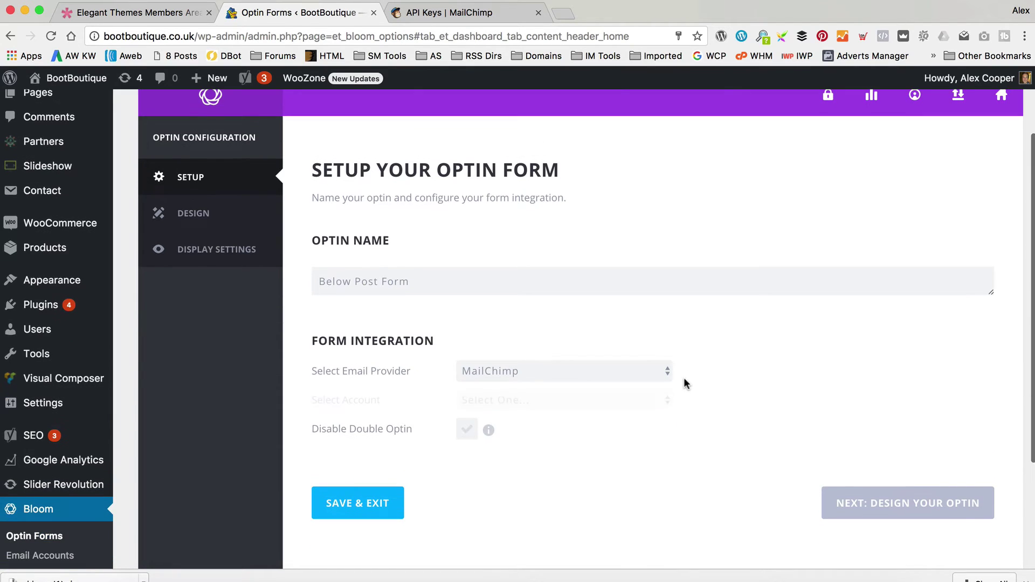
click(596, 405)
click(590, 431)
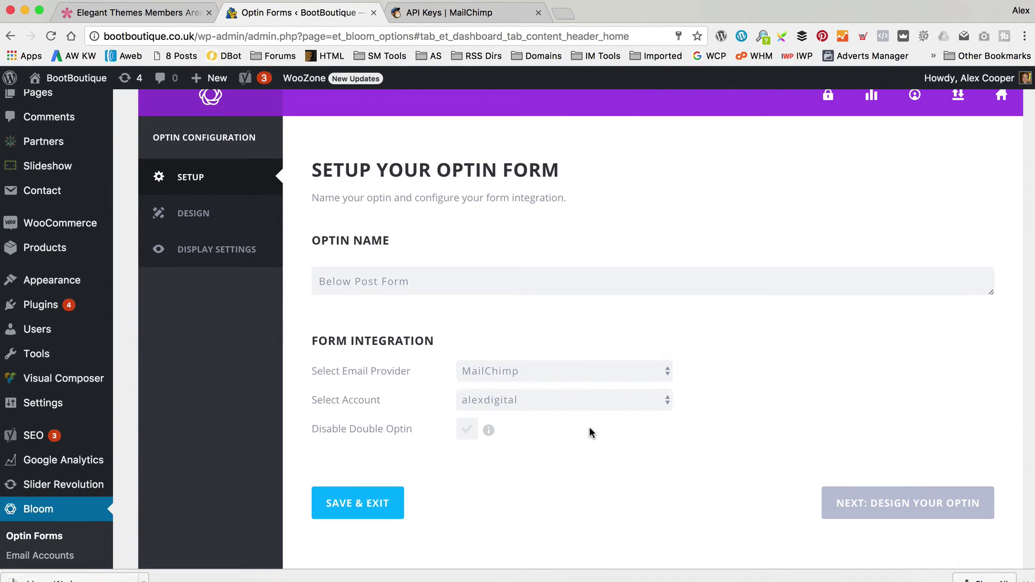
click(591, 430)
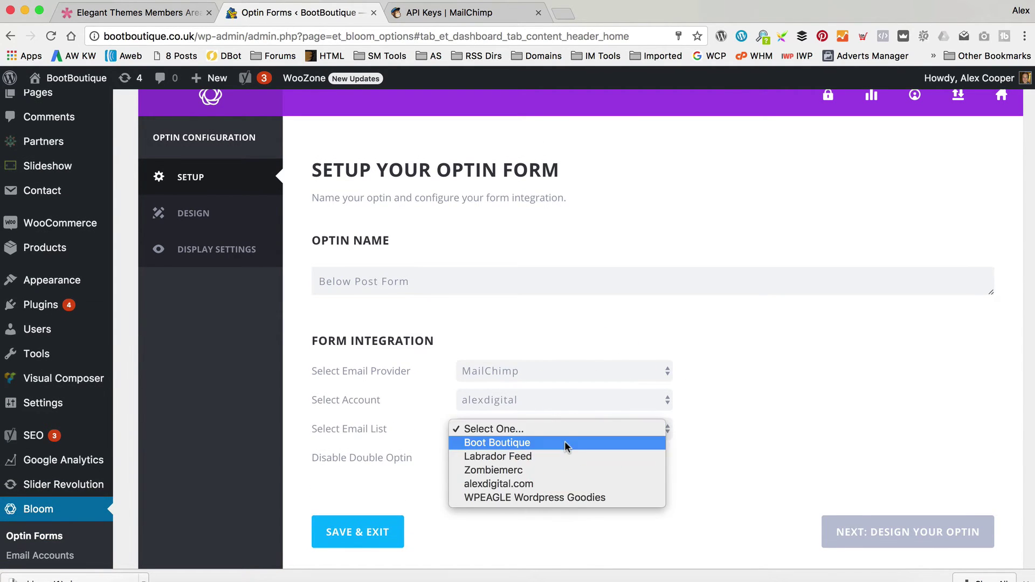
click(565, 441)
scroll(781, 376, down, 2)
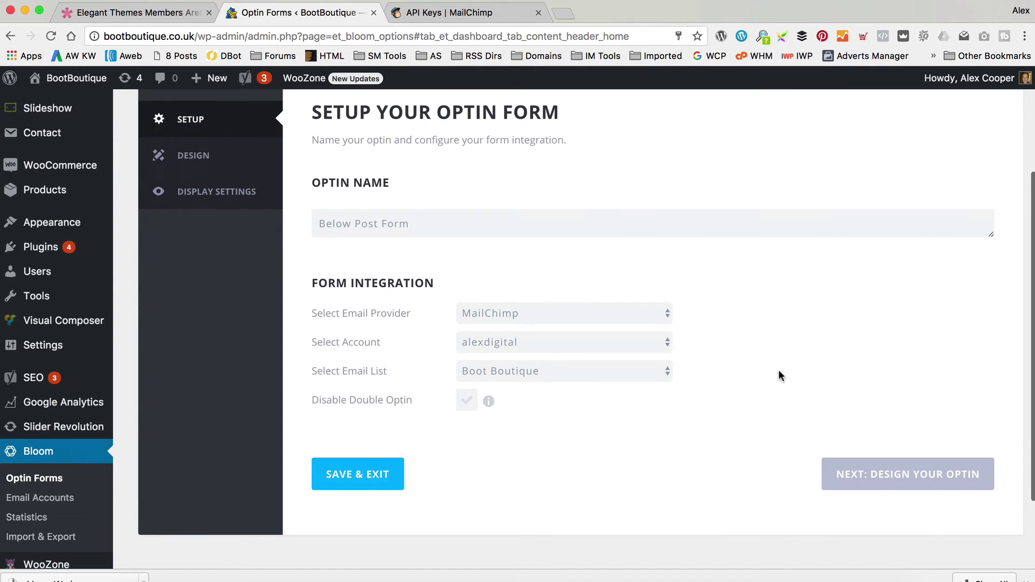
Pick the first light template with a green bottom strip and monitor image.
click(927, 473)
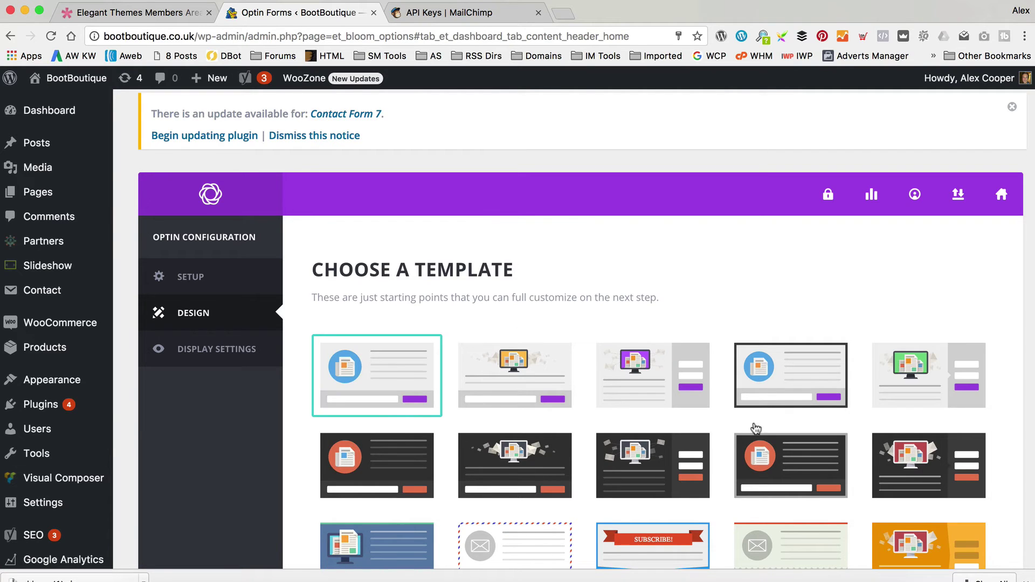
scroll(751, 428, down, 4)
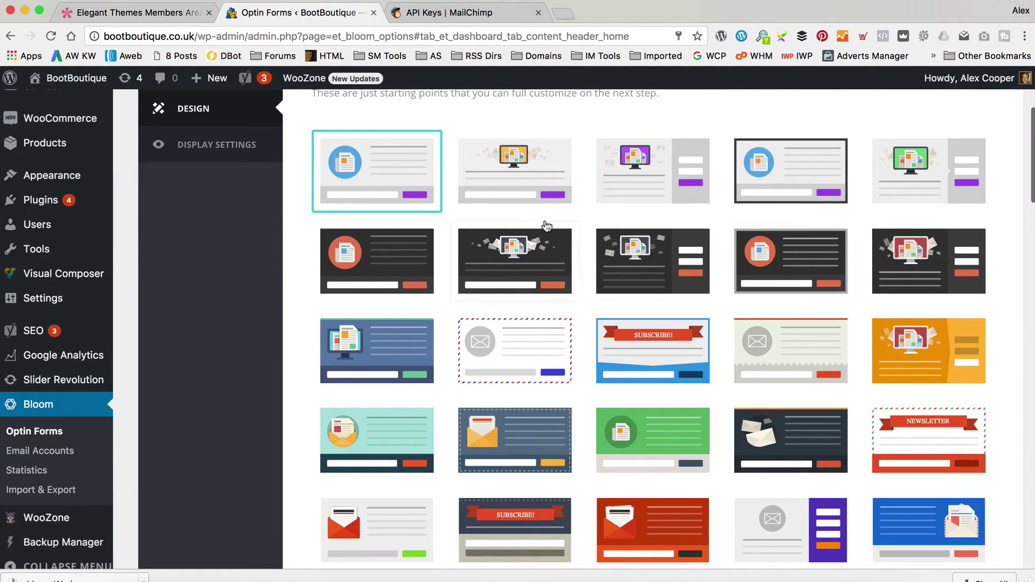
scroll(561, 208, down, 1)
scroll(560, 208, down, 3)
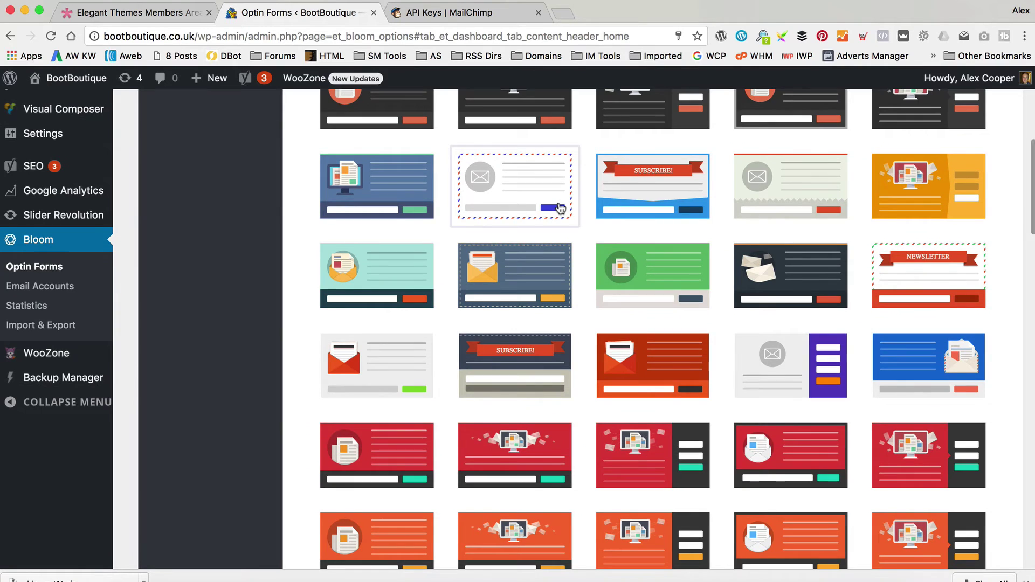
scroll(560, 208, down, 1)
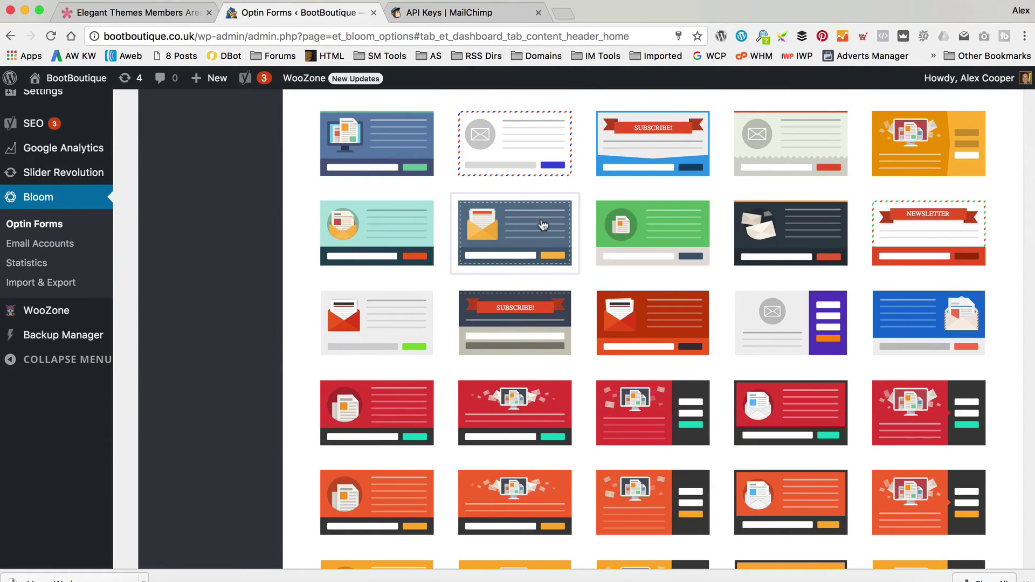
scroll(543, 224, down, 6)
scroll(542, 224, down, 4)
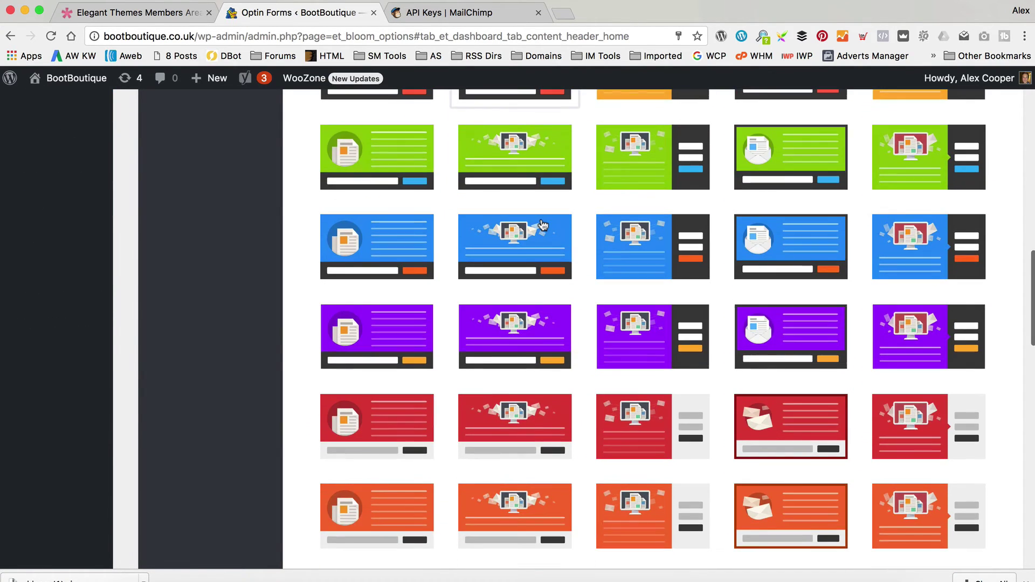
scroll(543, 224, down, 8)
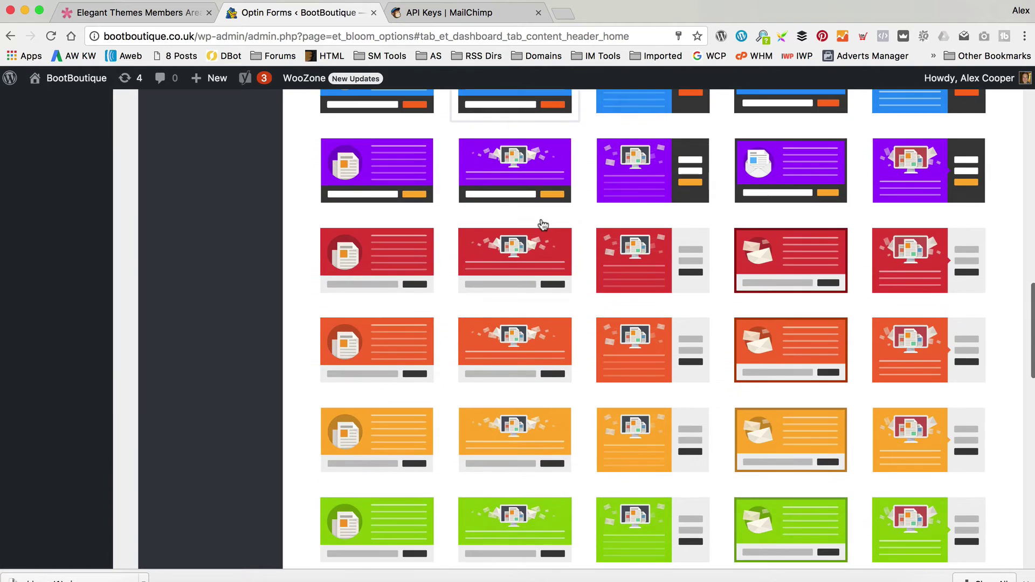
scroll(543, 224, down, 9)
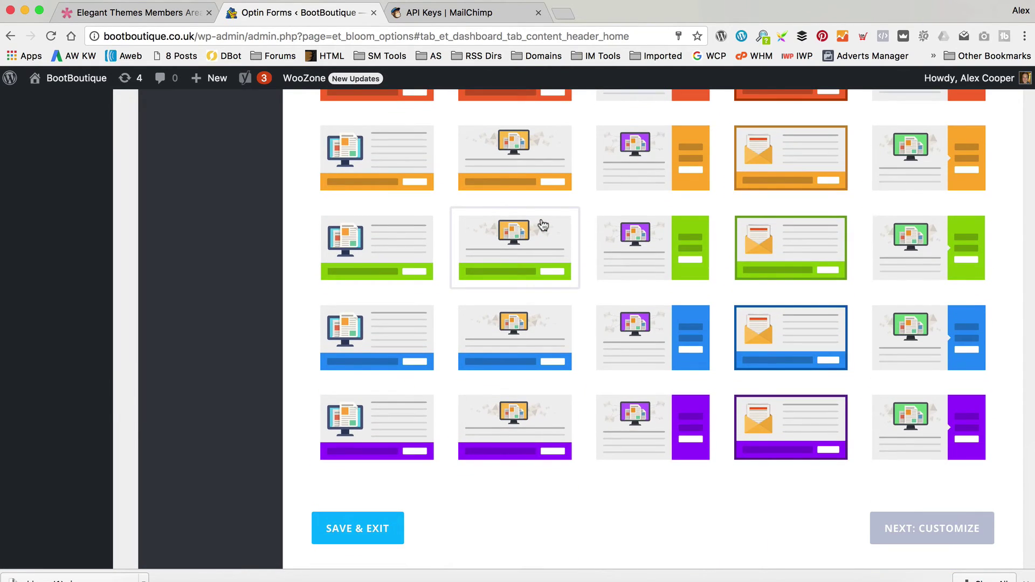
scroll(542, 224, up, 4)
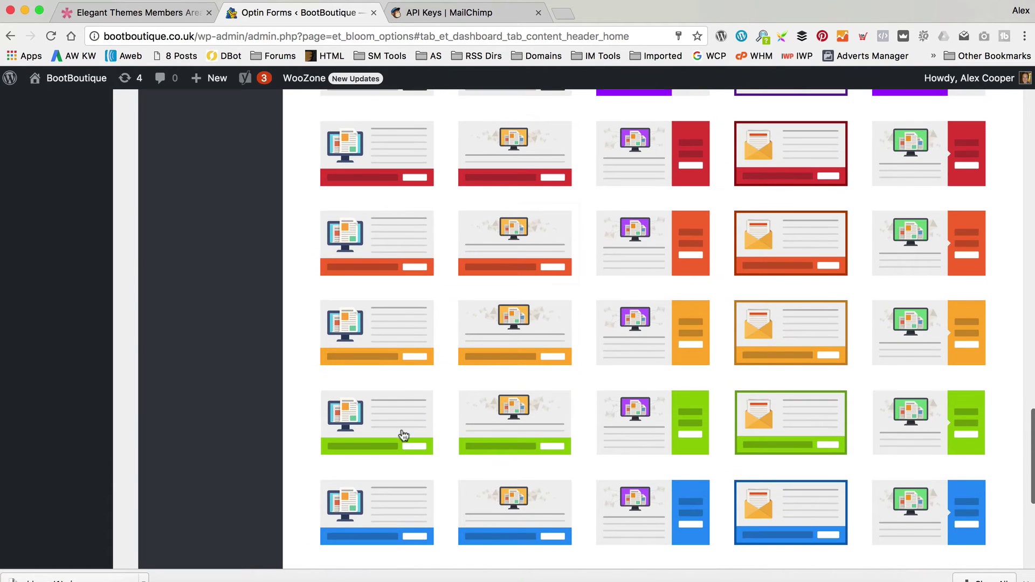
click(396, 330)
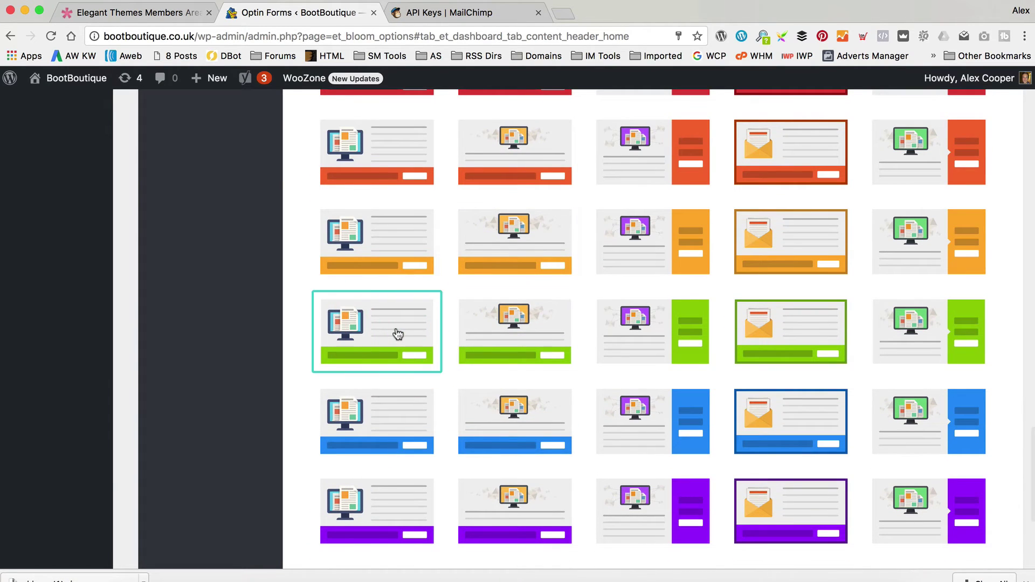
scroll(635, 271, down, 5)
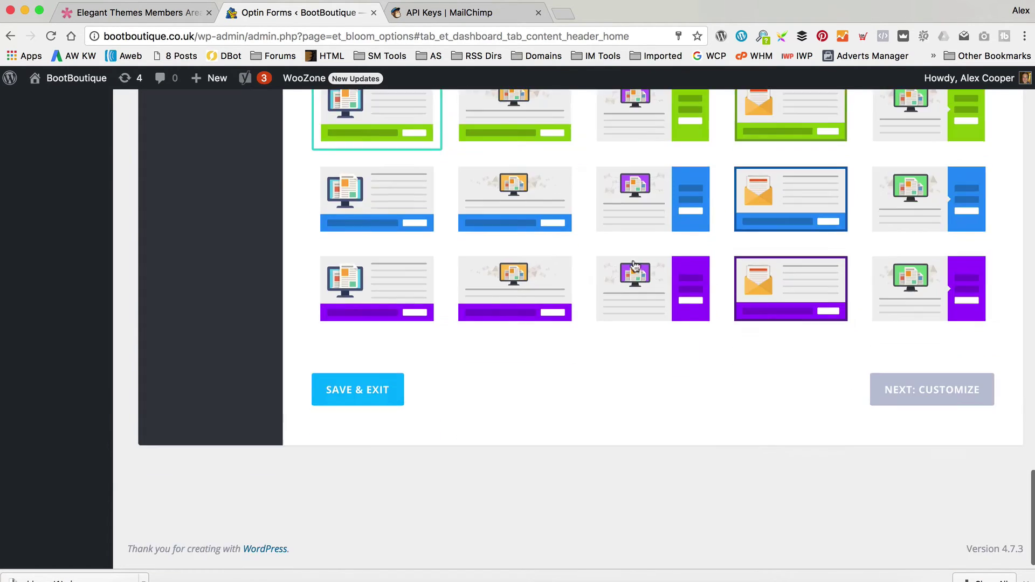
Extend the optin title to 'Subscribe To Our Newsletter to Get Great Boot Offers'.
click(899, 386)
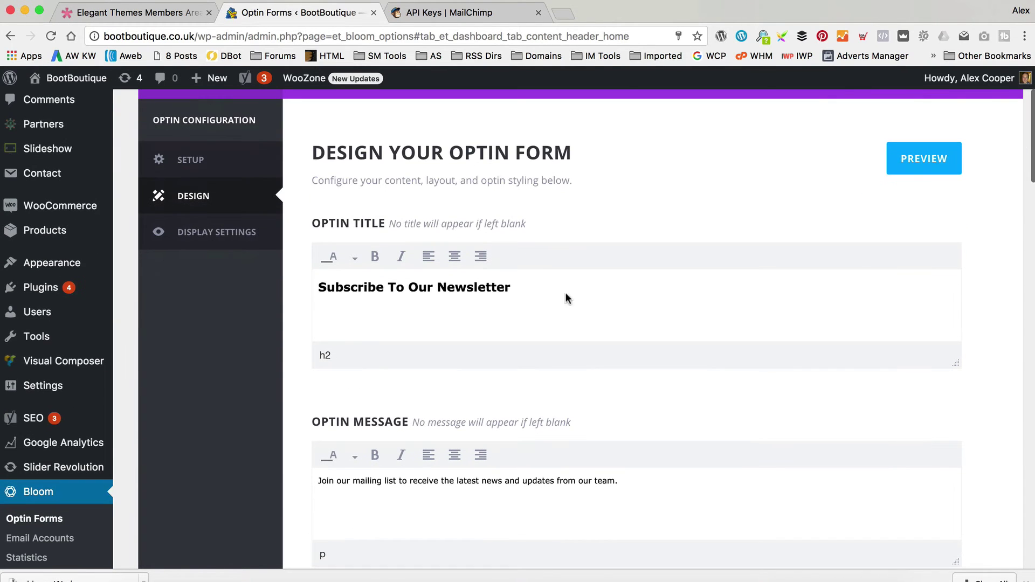
triple_click(566, 298)
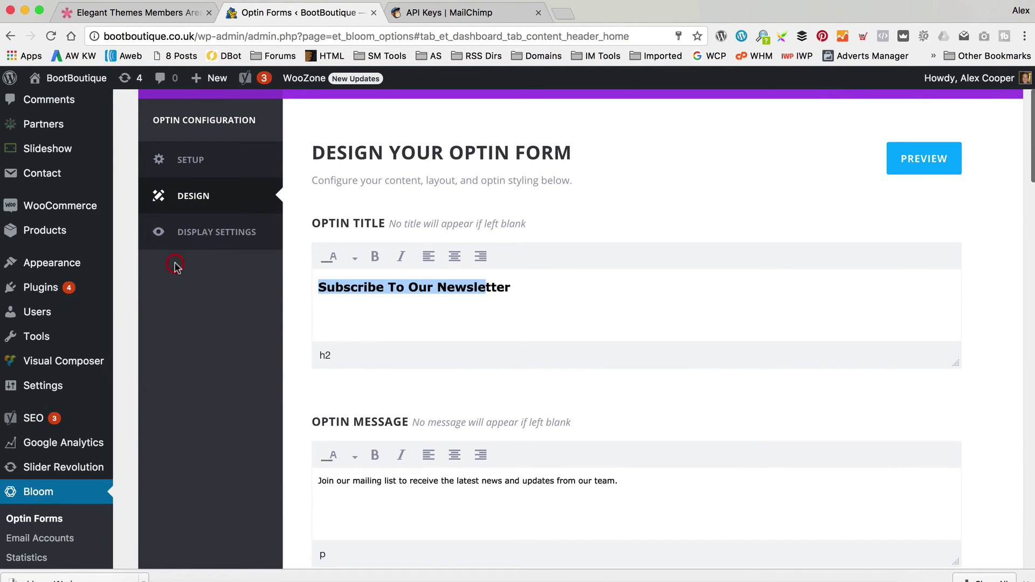
triple_click(573, 291)
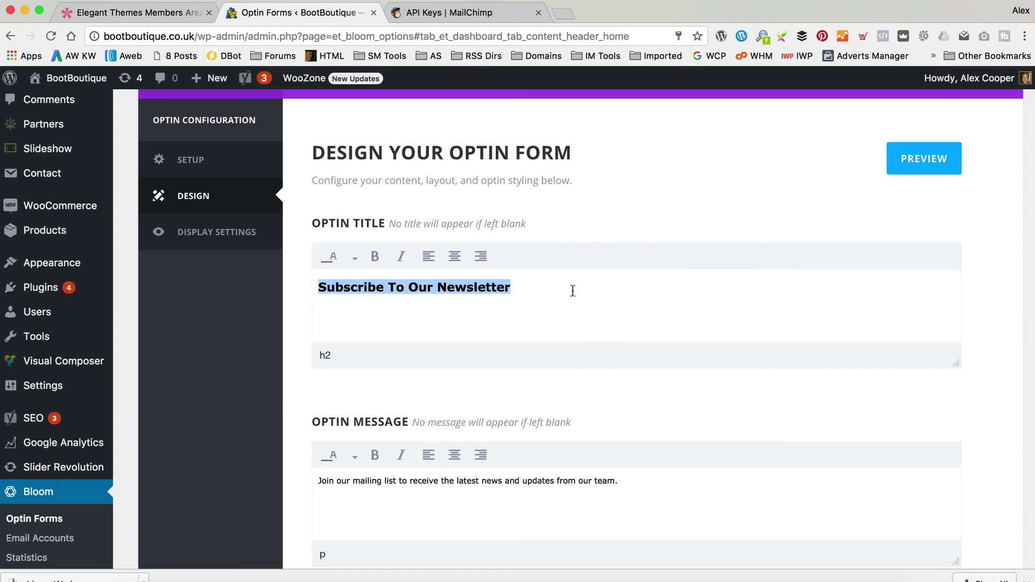
click(572, 291)
text(to g)
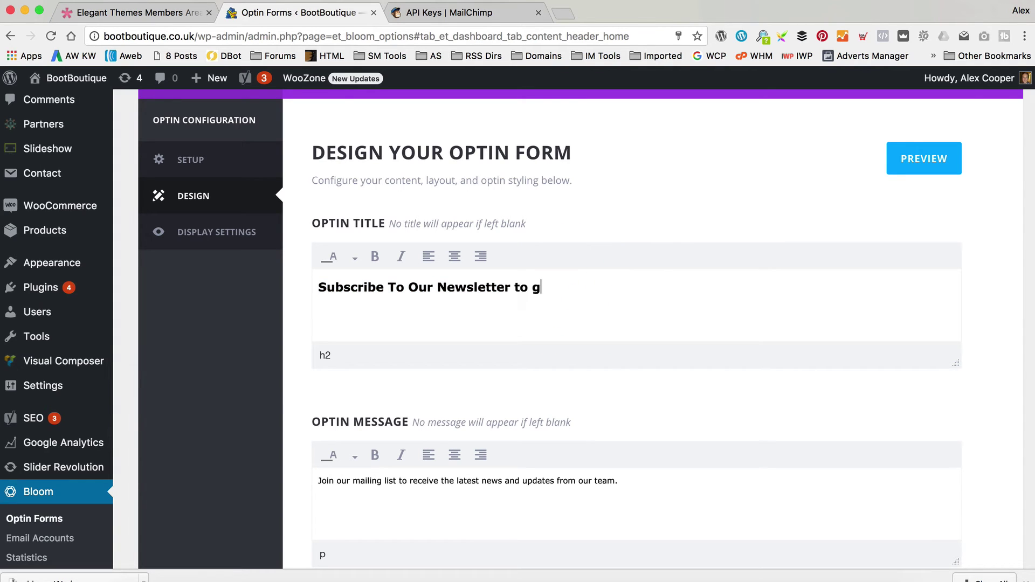
key(BackSpace)
text(Get Great Boot O)
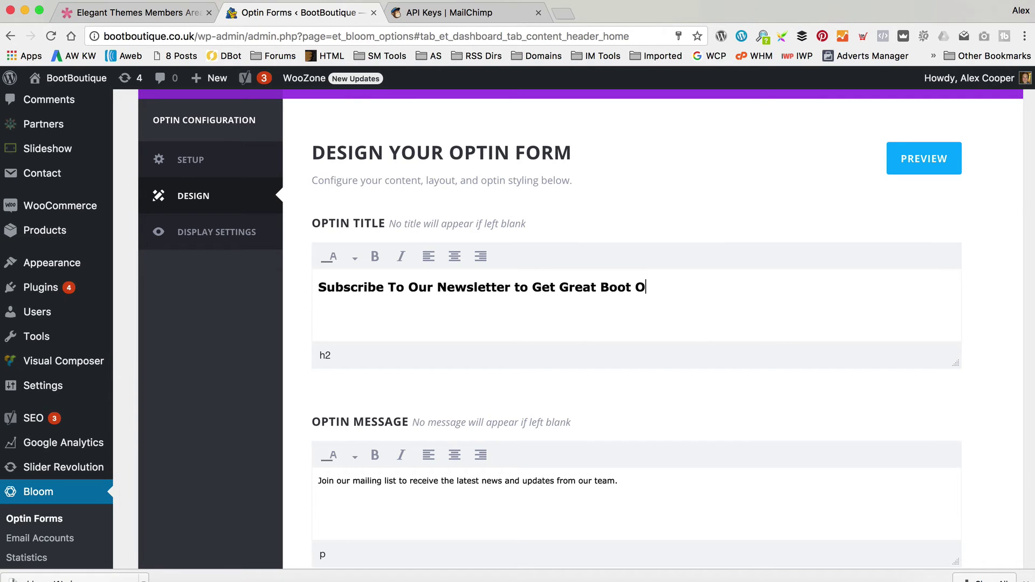
text(ffers)
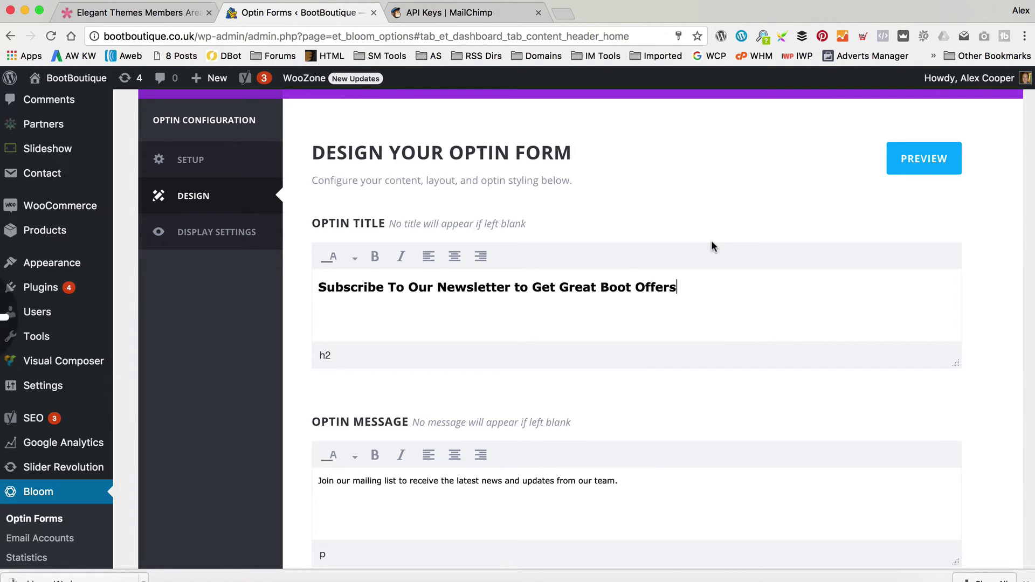
Replace the message's closing words with offers including discount vouchers.
click(550, 480)
drag(666, 493, 526, 482)
text(offer)
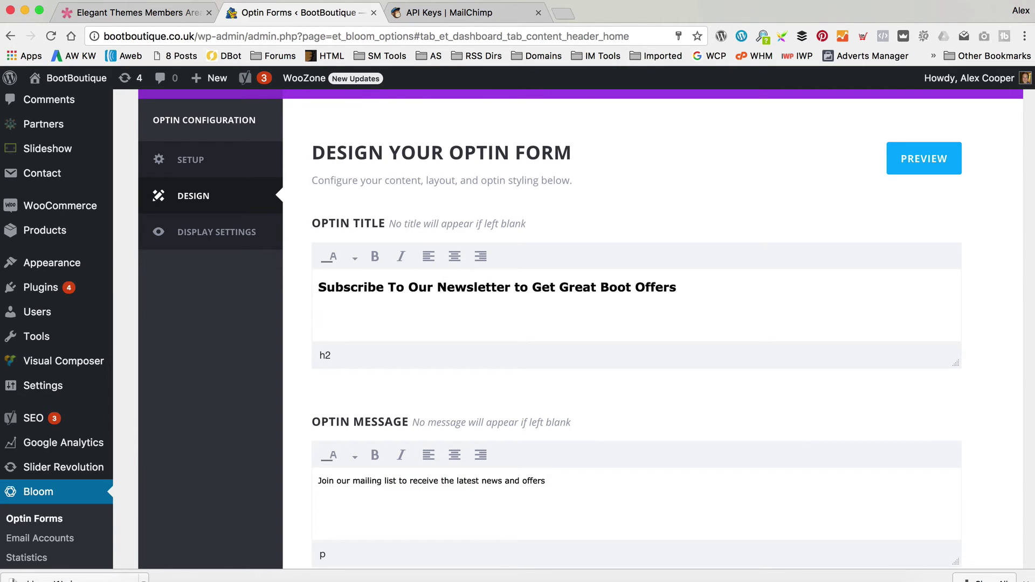
text(s including discount vouchers and special deals.)
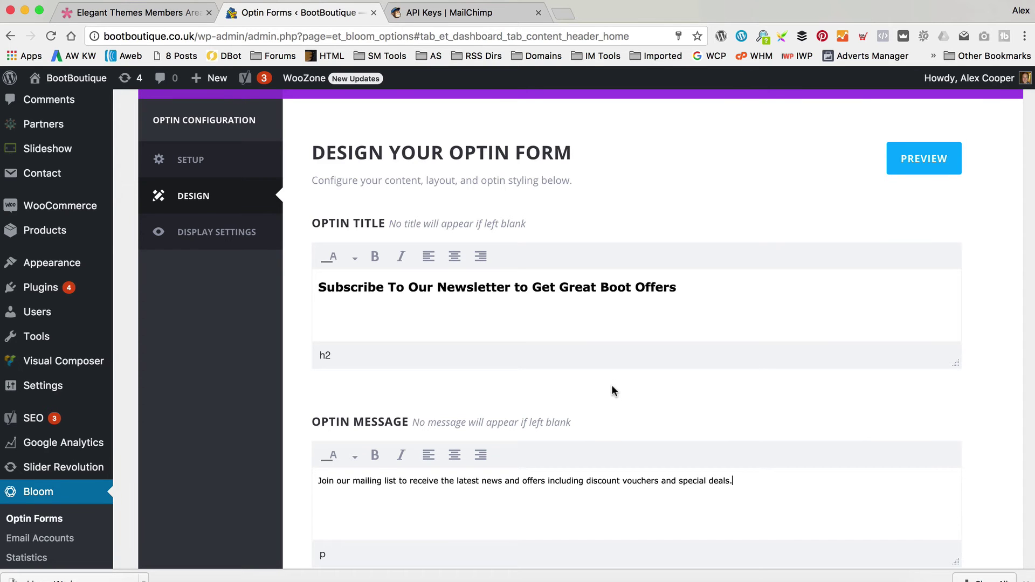
scroll(611, 383, down, 10)
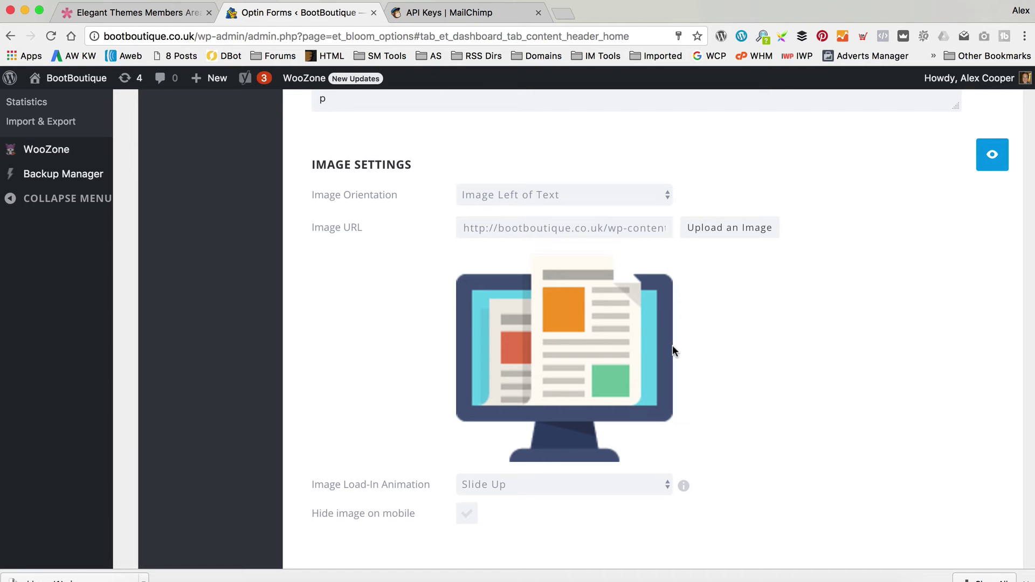
Keep the image load-in animation on Slide Up, with the monitor image left of the text.
scroll(762, 320, down, 3)
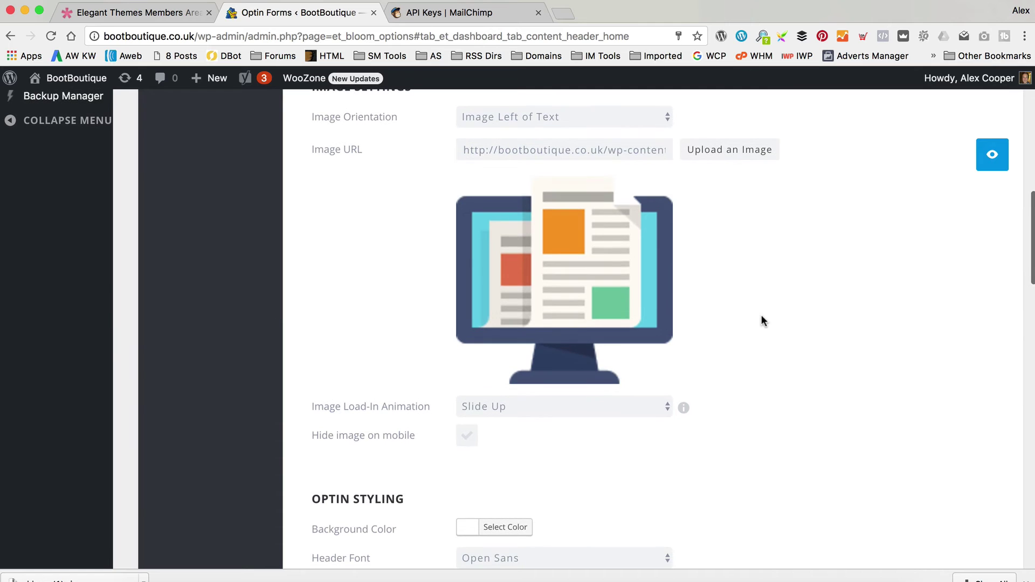
click(662, 409)
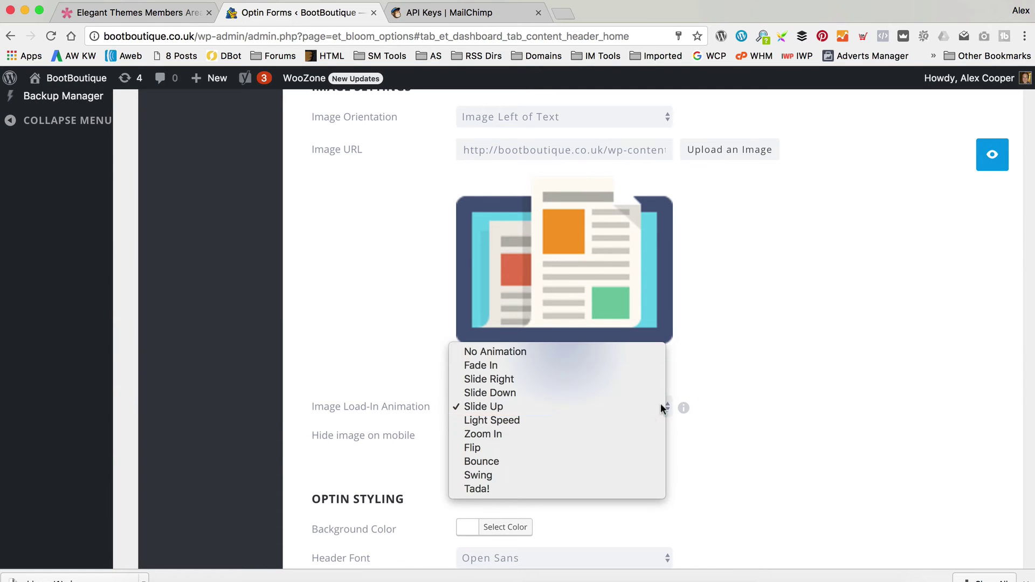
click(782, 386)
scroll(772, 321, up, 1)
scroll(773, 321, down, 2)
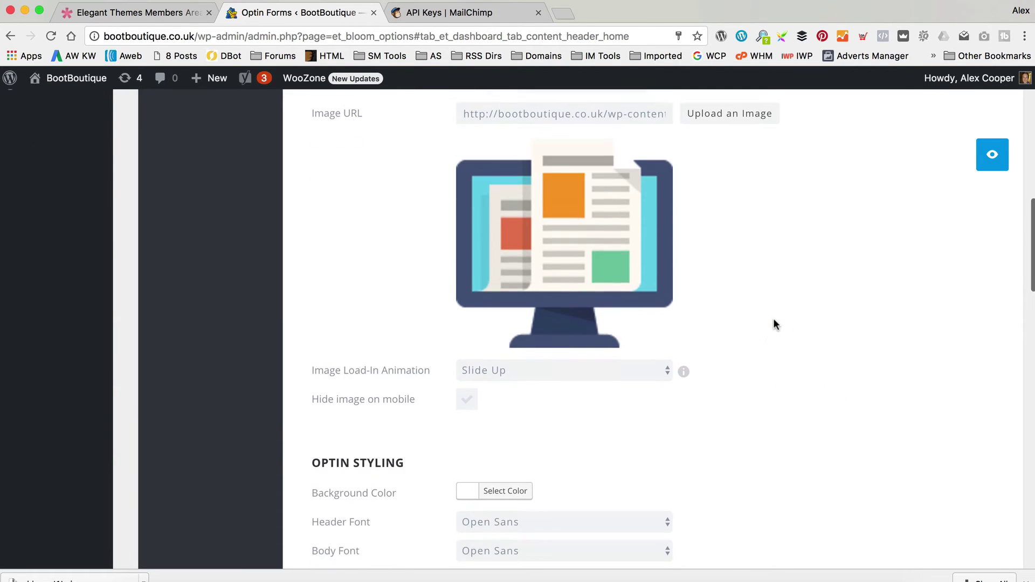
scroll(791, 324, up, 12)
scroll(832, 300, down, 5)
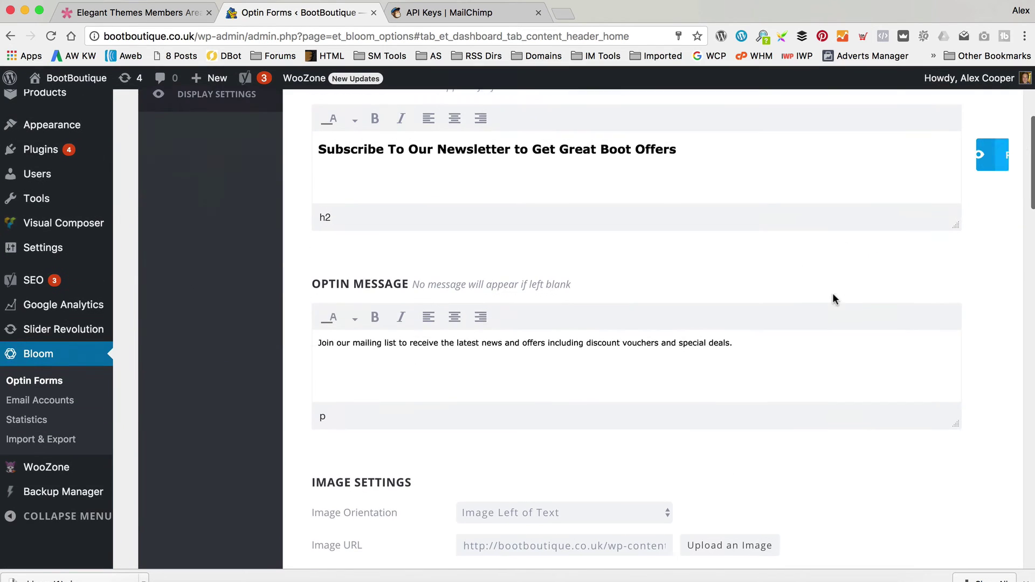
scroll(976, 178, up, 5)
scroll(914, 236, down, 4)
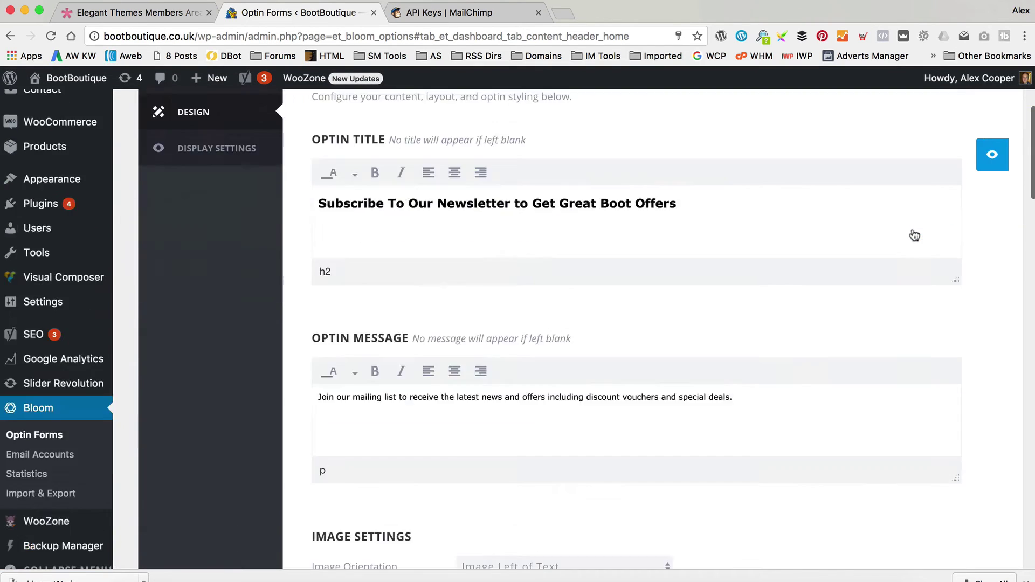
scroll(914, 235, down, 4)
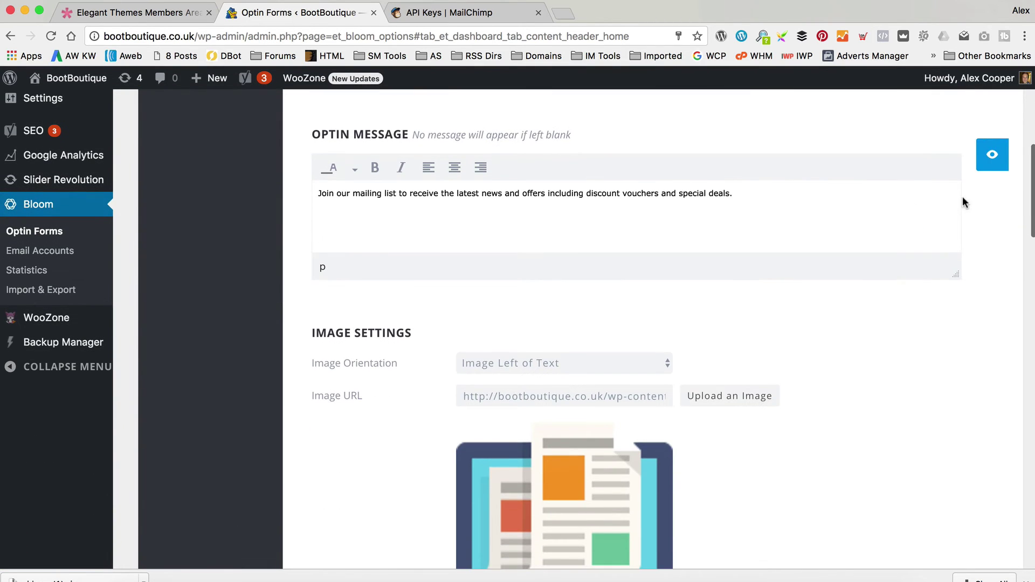
Preview the form, then add 'We promise to never send your spam, ever!' as a new message line.
click(991, 156)
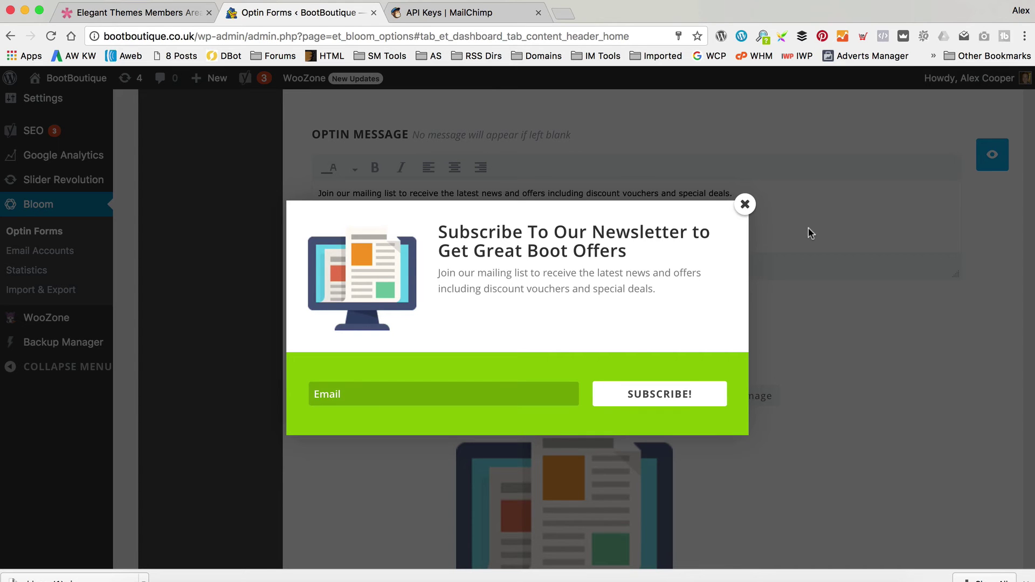
click(744, 204)
scroll(646, 312, up, 1)
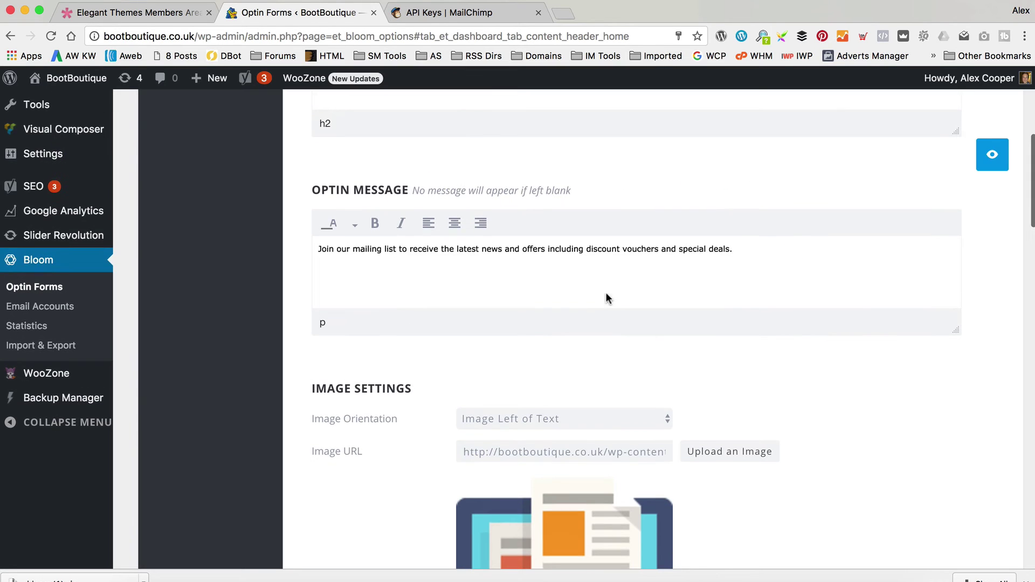
click(752, 253)
key(BackSpace)
key(BackSpace)
key(BackSpace)
key(BackSpace)
text(W p)
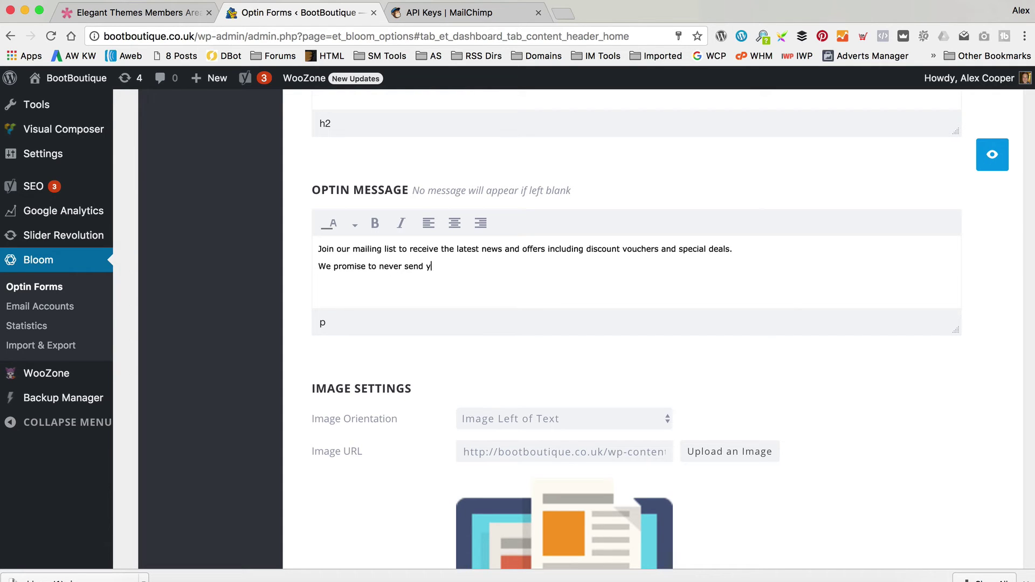
text(our spam, ever!)
Make the spam-promise line bold and preview the form again.
drag(513, 267, 300, 266)
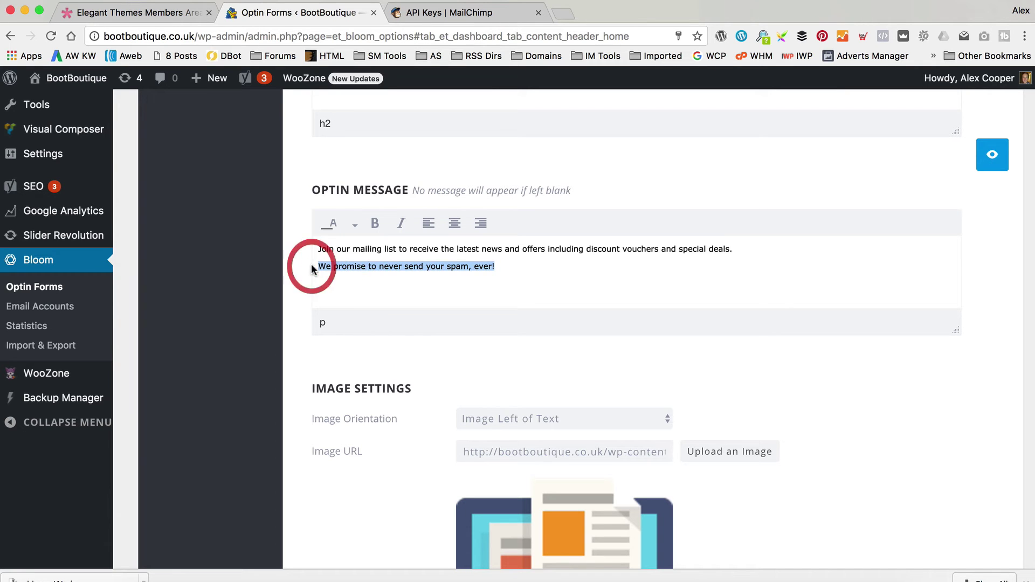
click(368, 225)
click(991, 159)
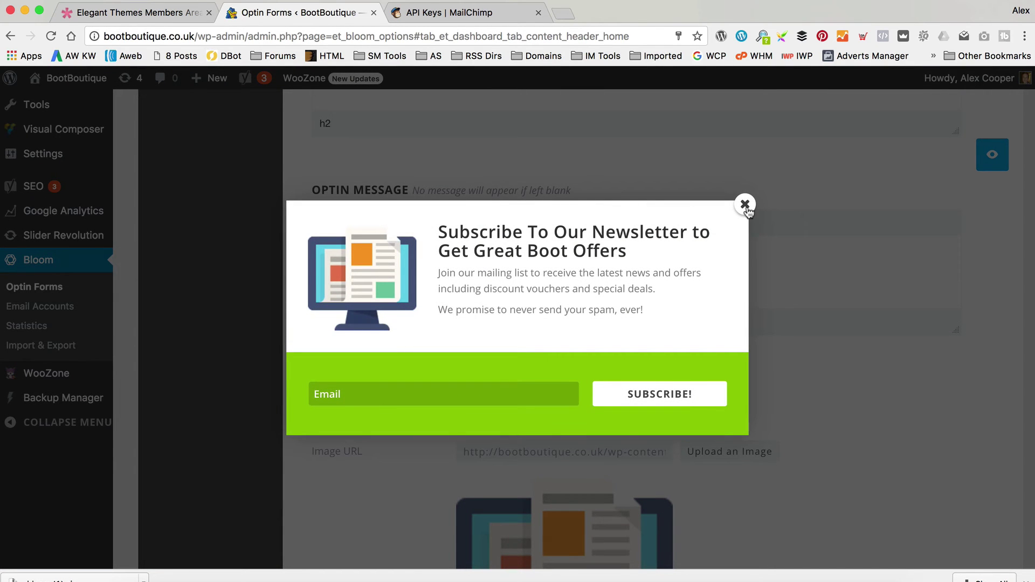
click(745, 205)
scroll(747, 211, down, 5)
scroll(746, 211, down, 6)
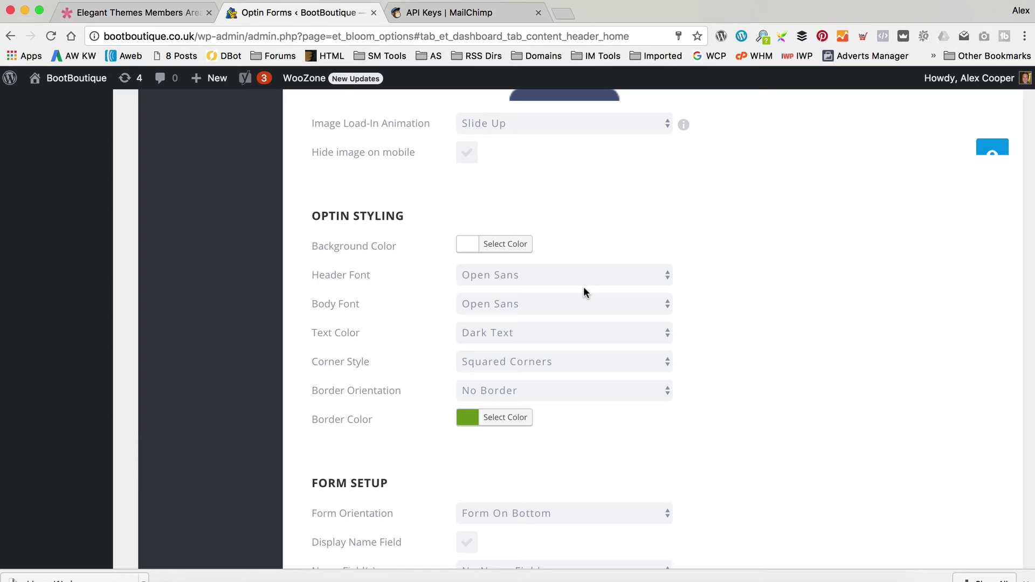
scroll(593, 323, down, 1)
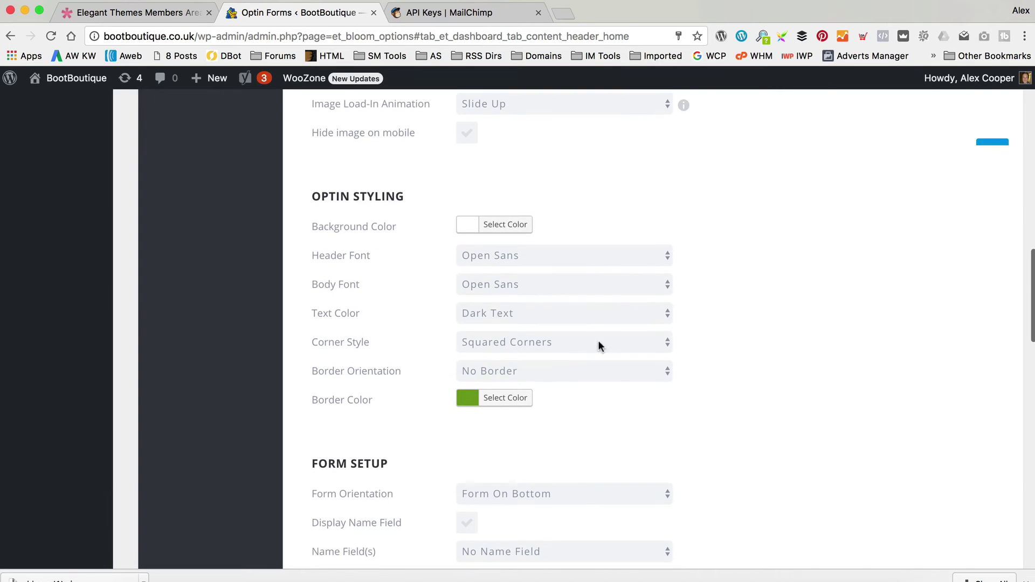
click(590, 342)
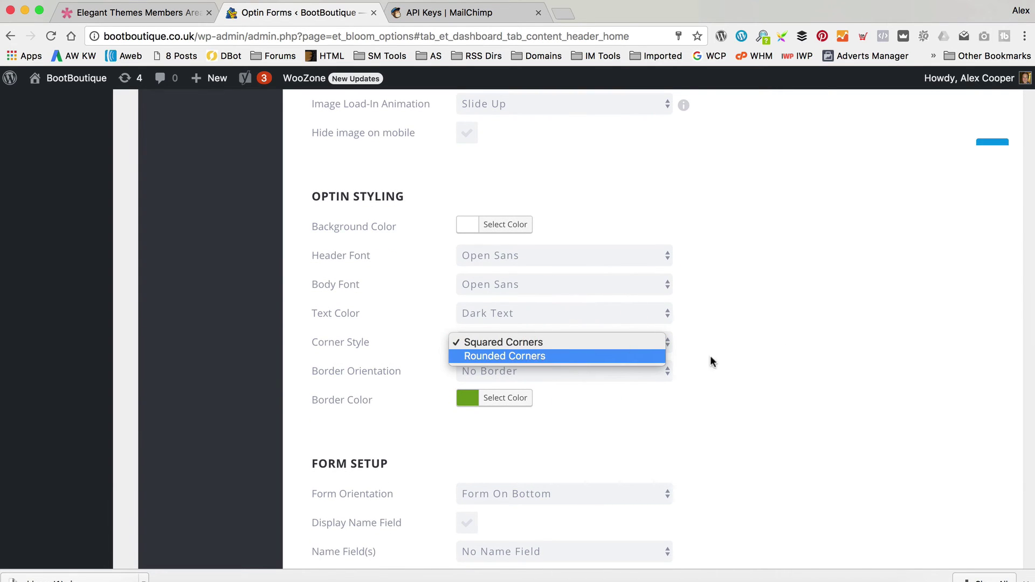
click(768, 319)
scroll(768, 322, down, 3)
scroll(768, 317, down, 3)
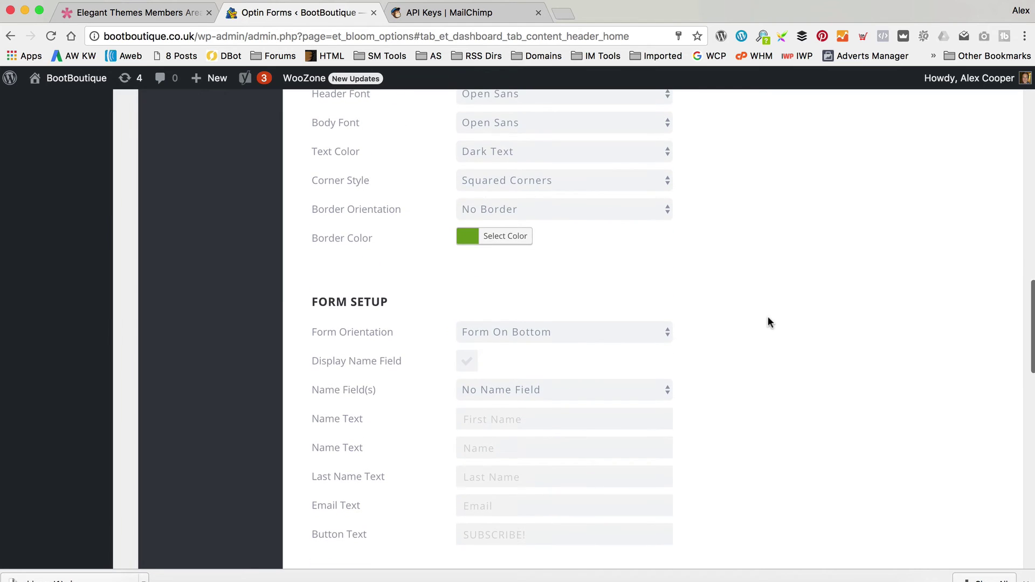
click(589, 332)
click(661, 295)
scroll(662, 292, down, 2)
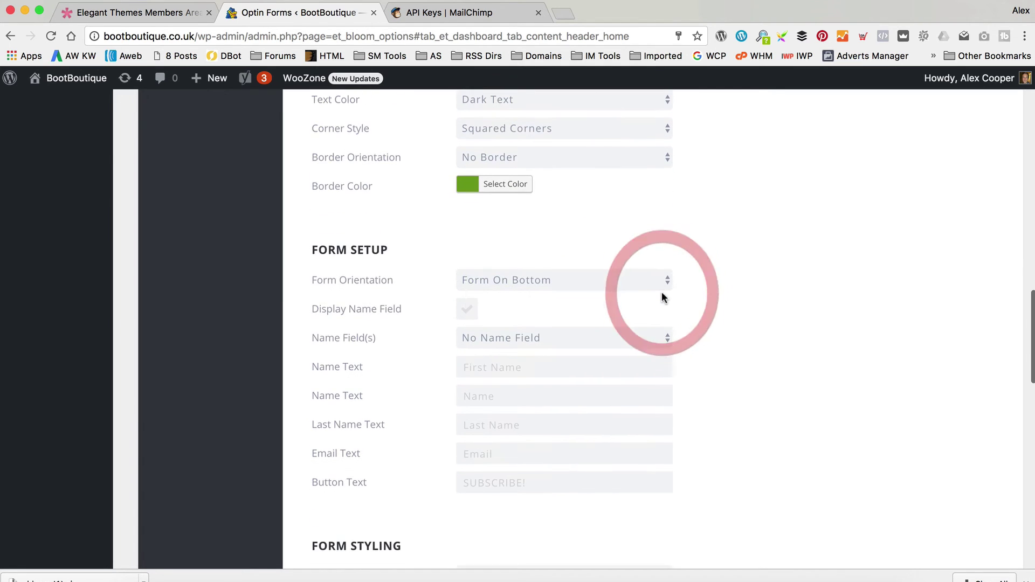
click(599, 277)
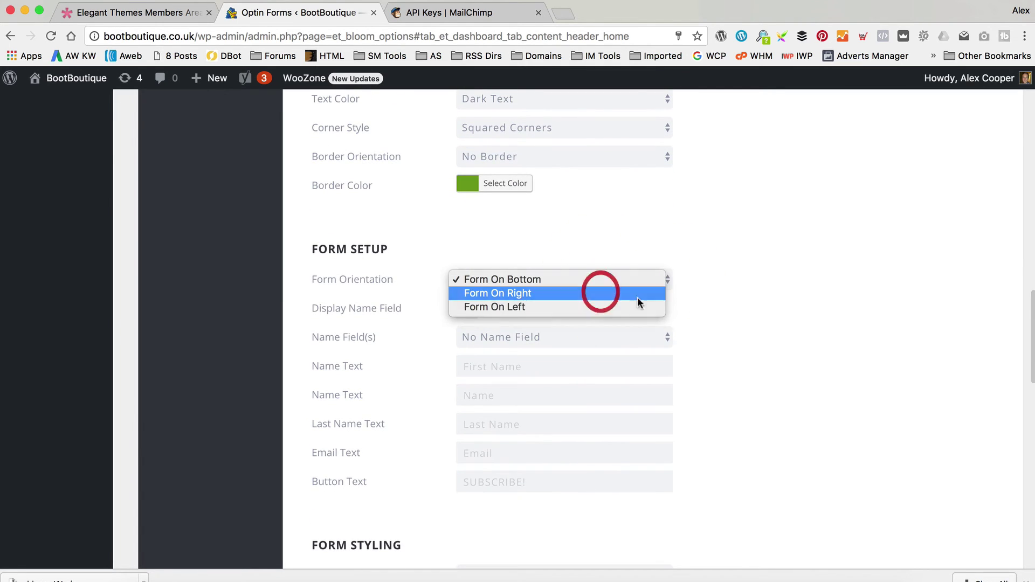
click(603, 293)
scroll(745, 325, up, 15)
click(994, 158)
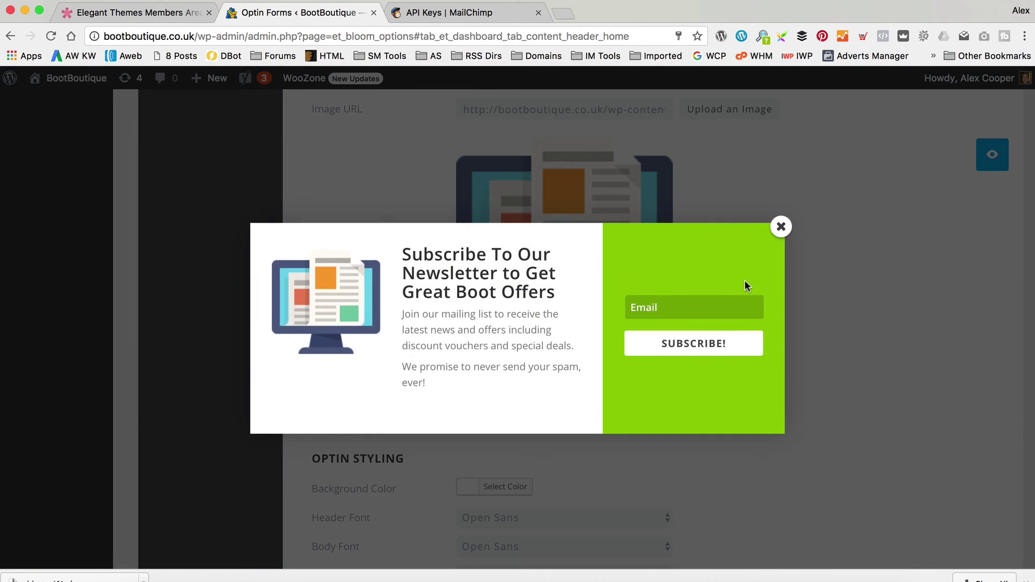
click(779, 229)
scroll(778, 229, down, 7)
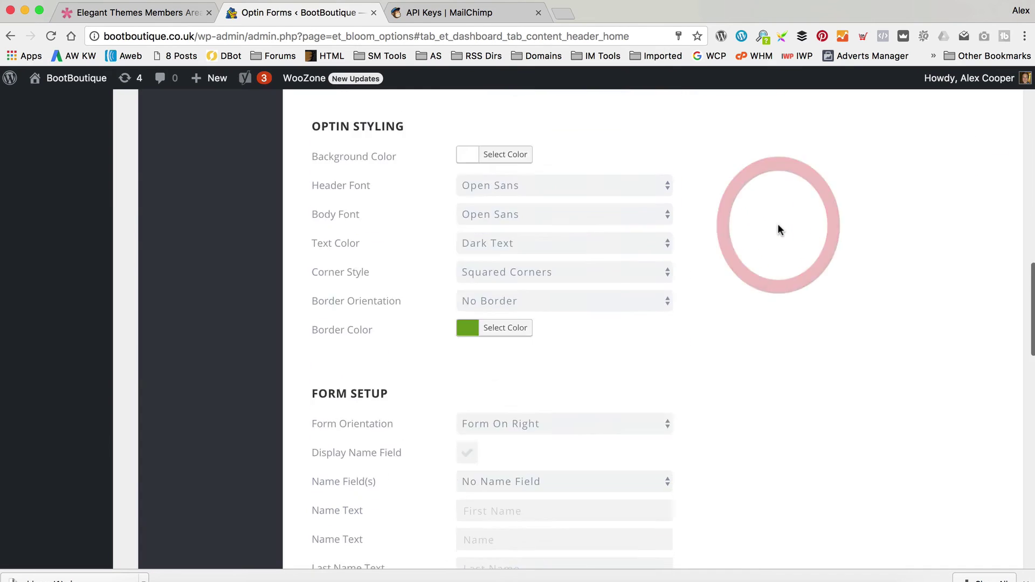
click(548, 370)
click(550, 356)
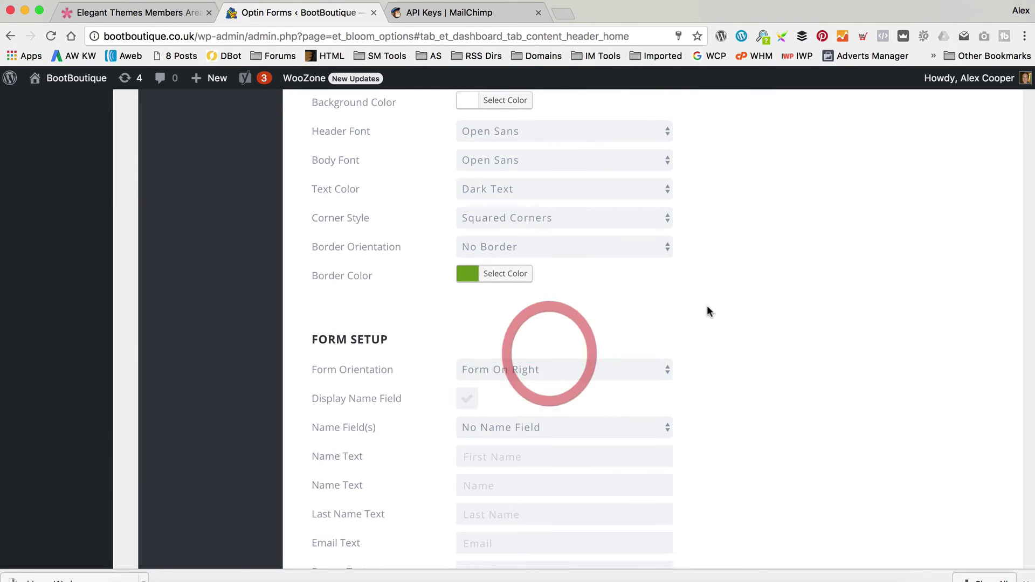
scroll(707, 305, down, 3)
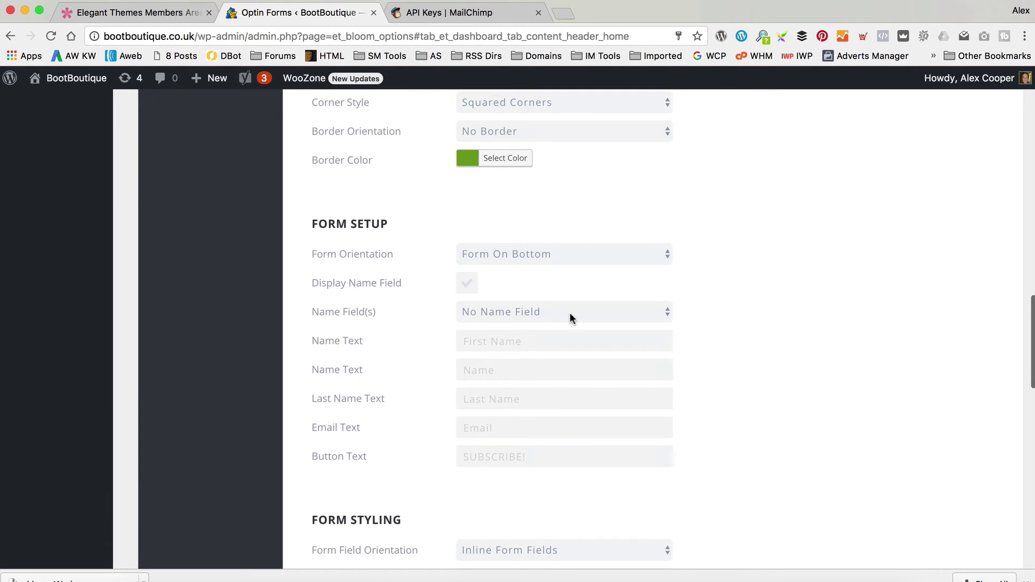
scroll(569, 312, down, 2)
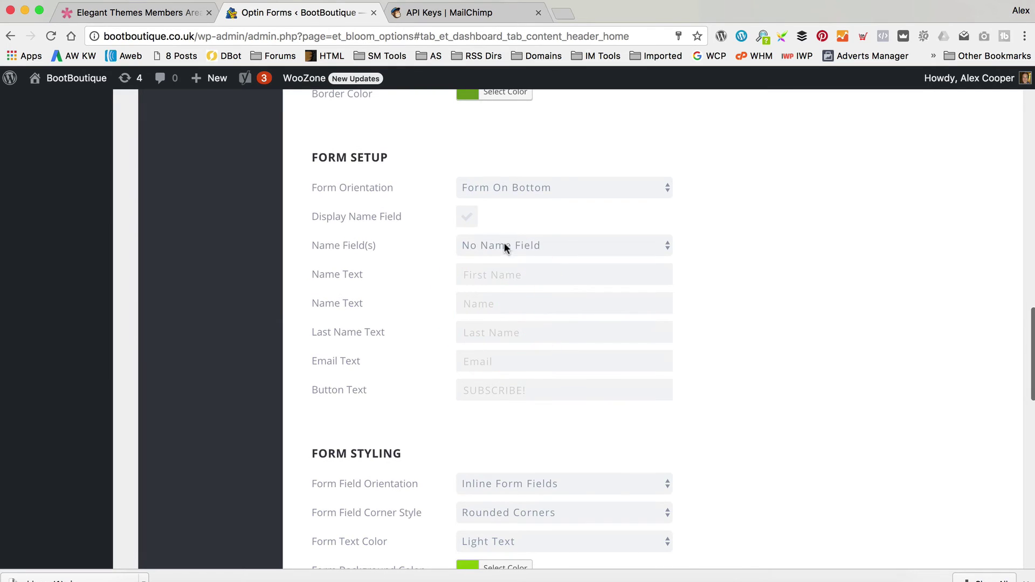
click(525, 246)
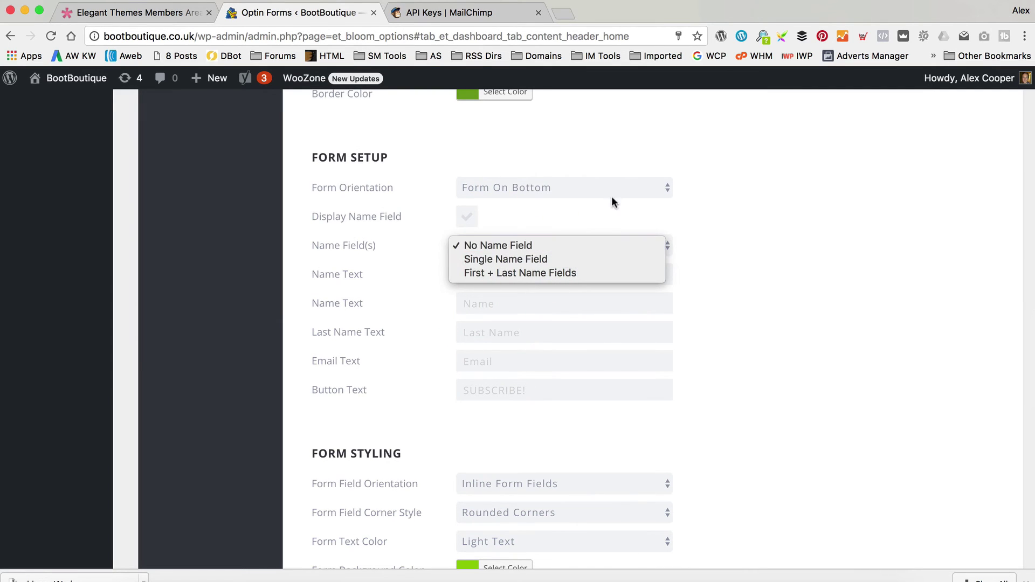
click(606, 215)
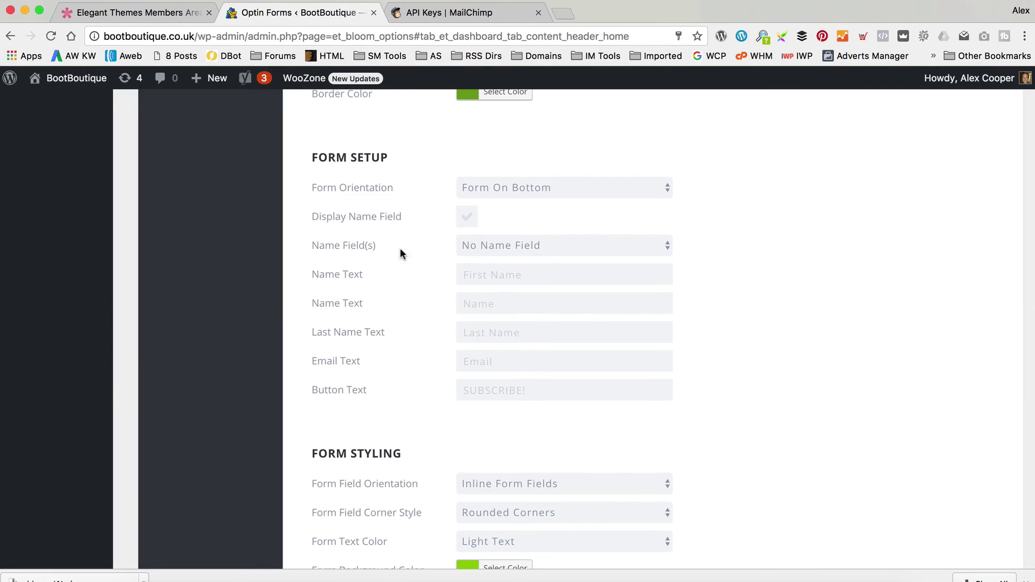
scroll(493, 257, down, 2)
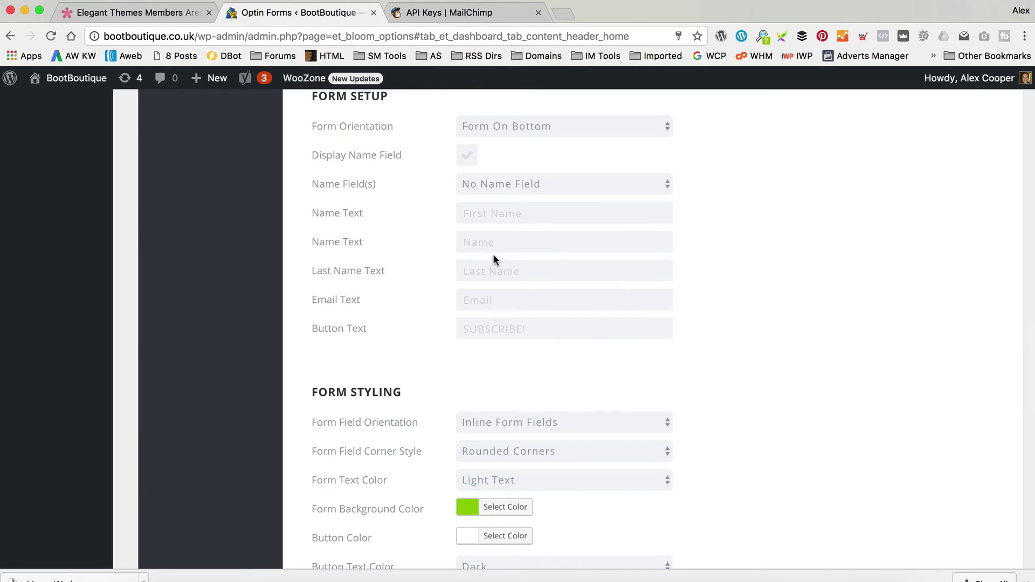
scroll(494, 259, down, 4)
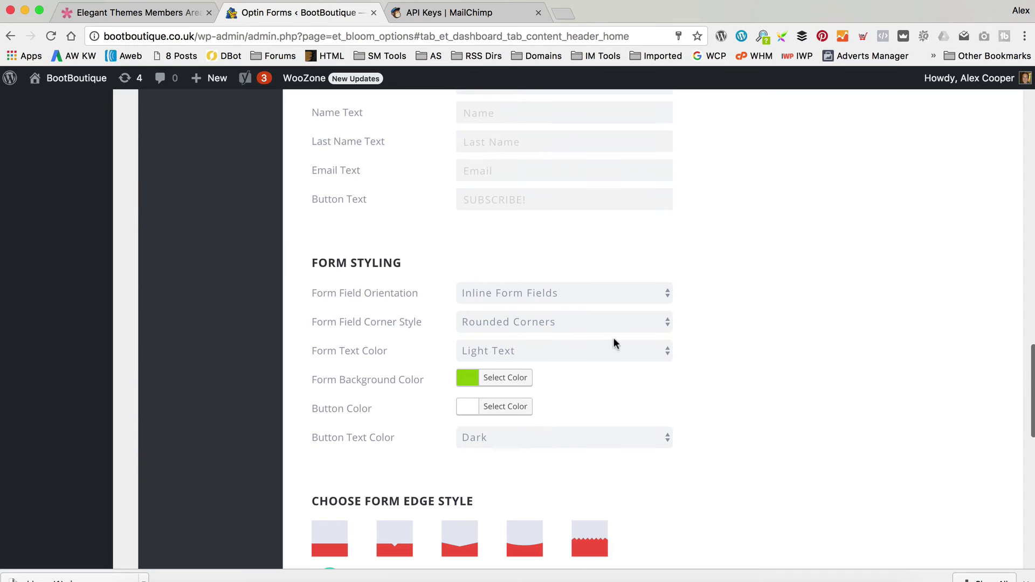
scroll(608, 308, down, 2)
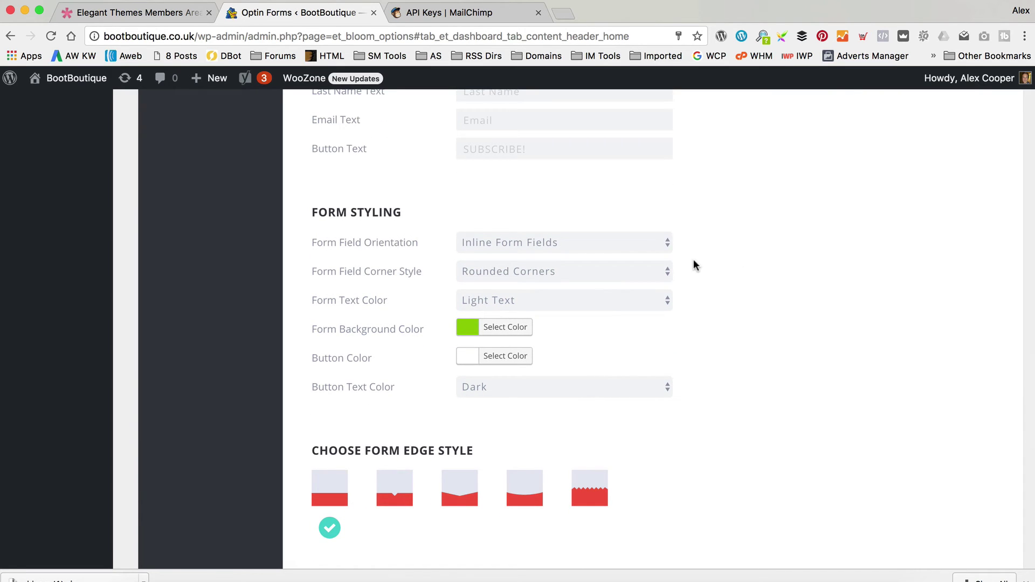
scroll(693, 263, down, 1)
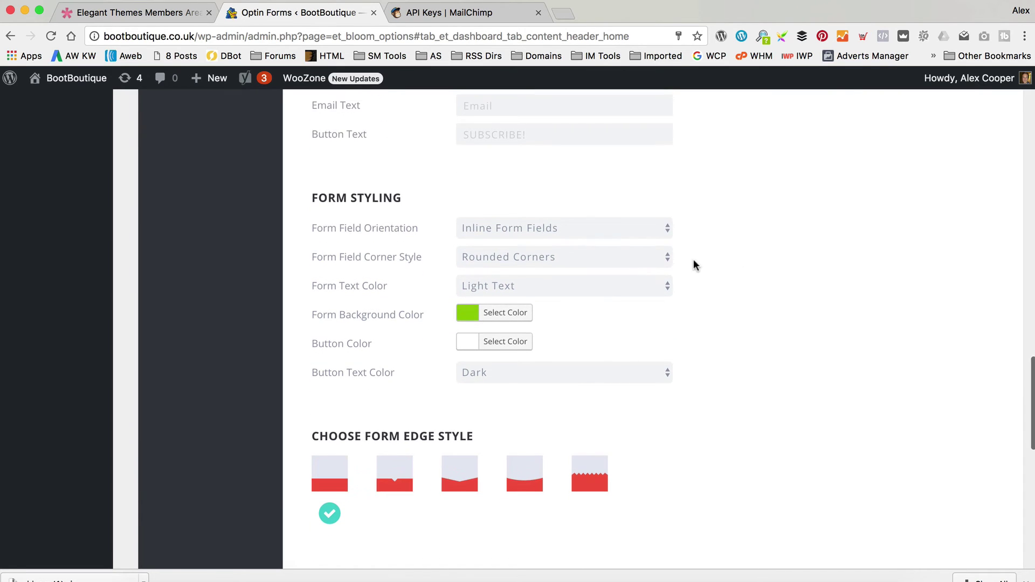
click(393, 471)
scroll(841, 358, up, 1)
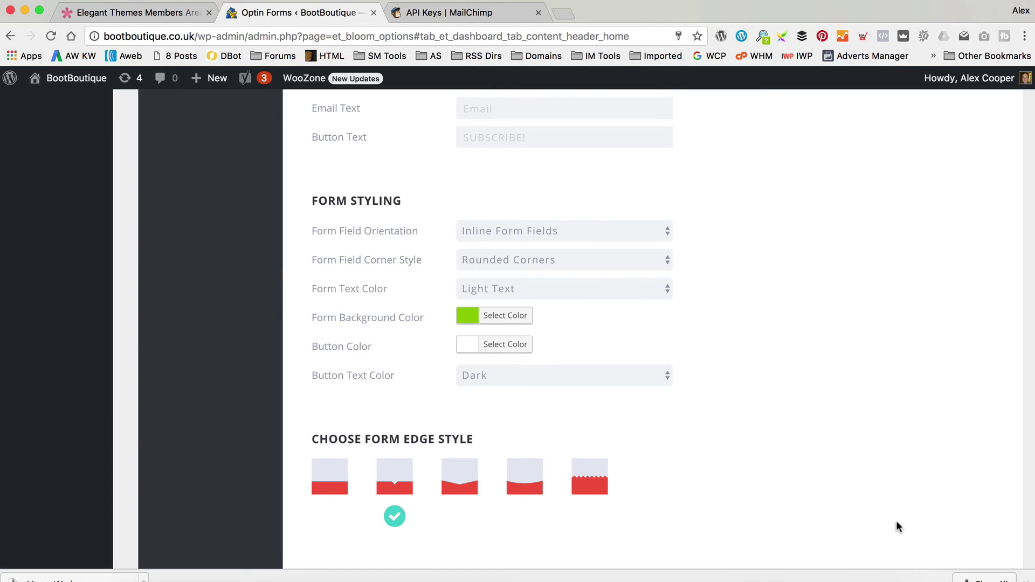
scroll(899, 527, up, 15)
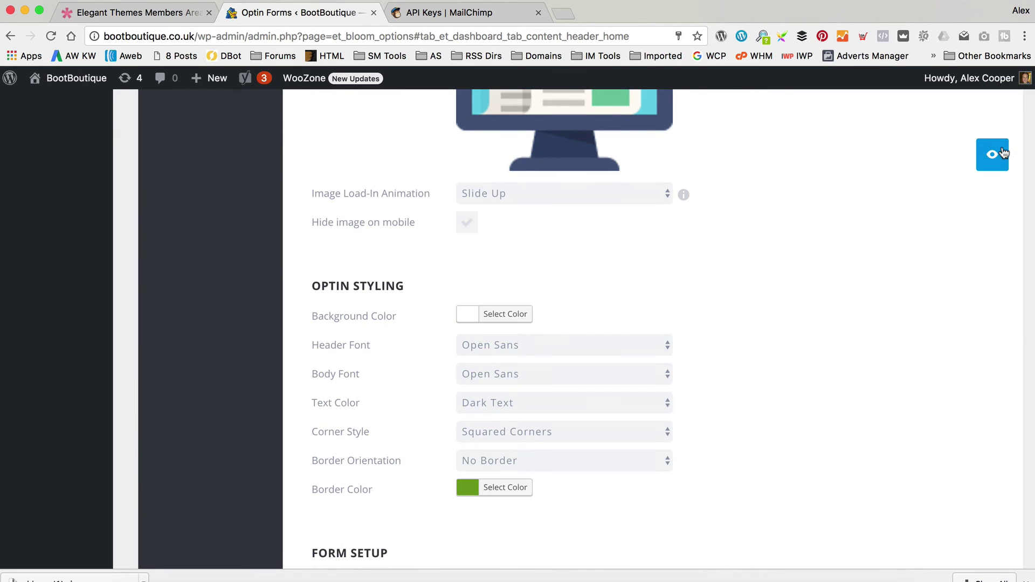
click(1003, 154)
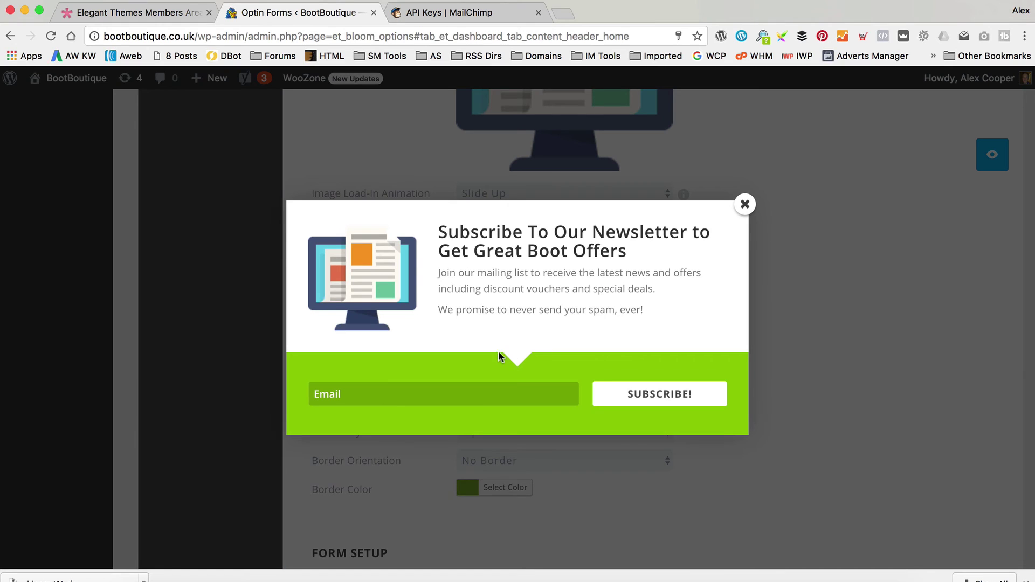
click(744, 203)
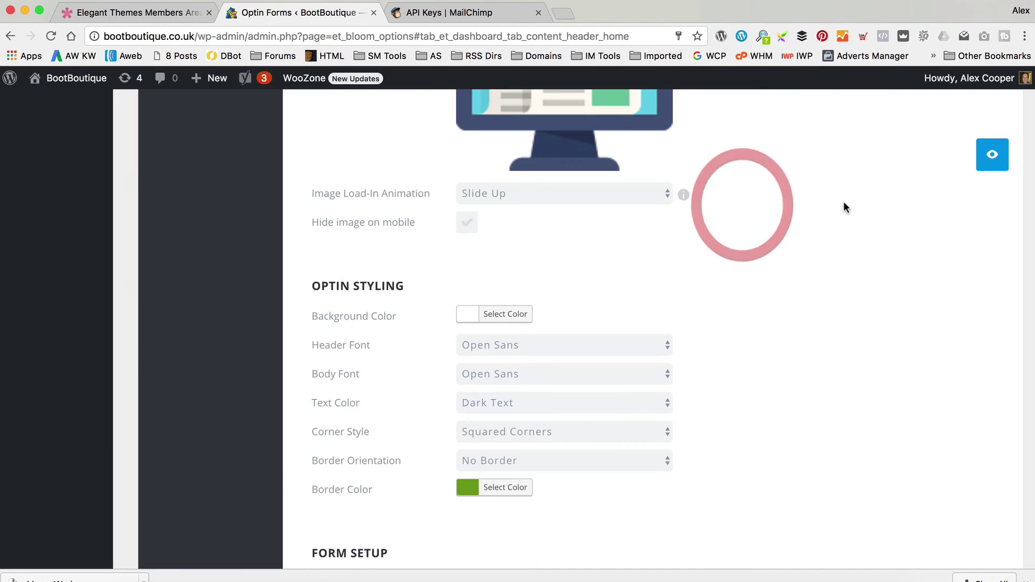
scroll(844, 208, down, 15)
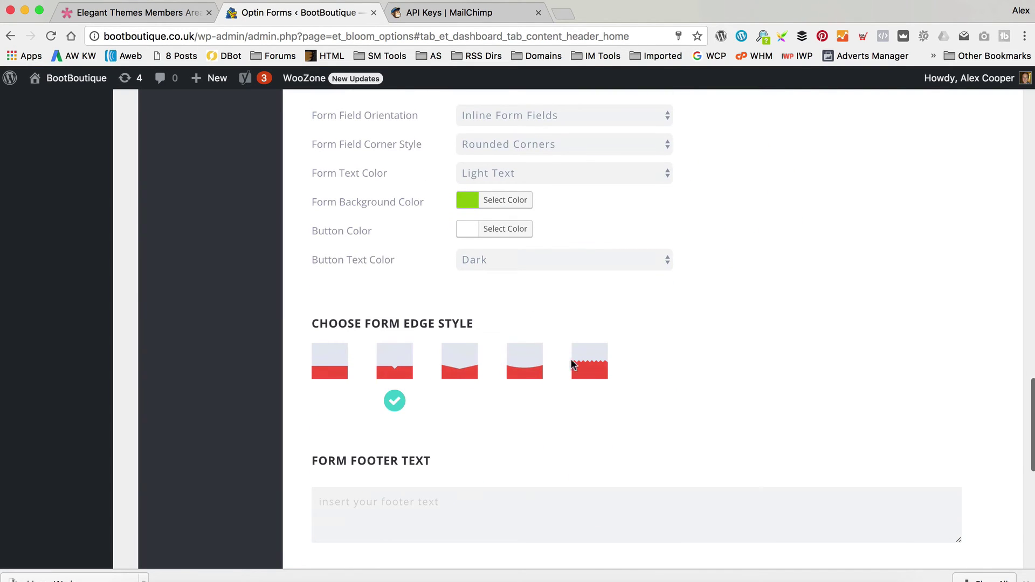
click(573, 364)
scroll(941, 139, up, 10)
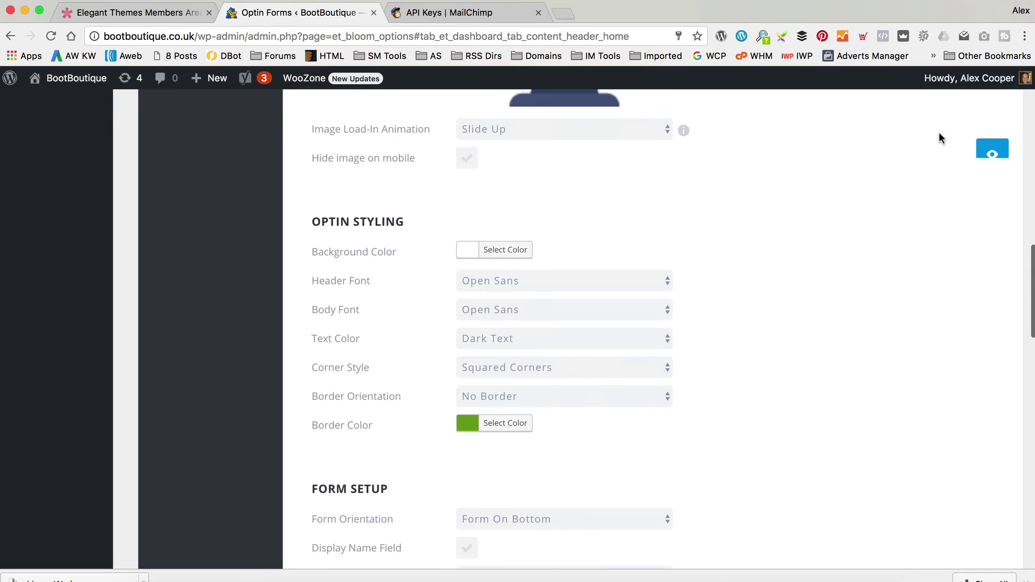
click(993, 153)
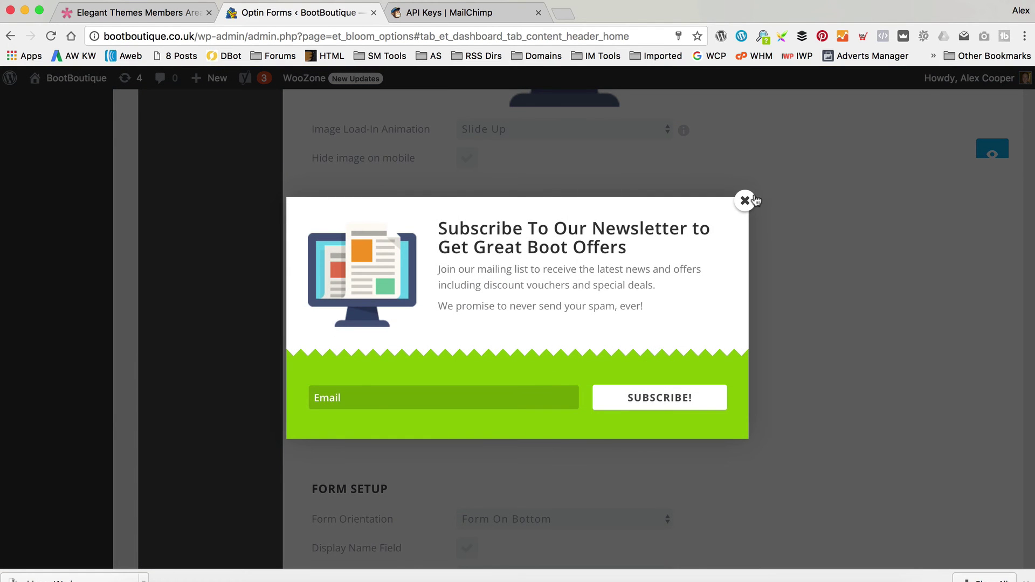
click(755, 200)
scroll(816, 163, down, 12)
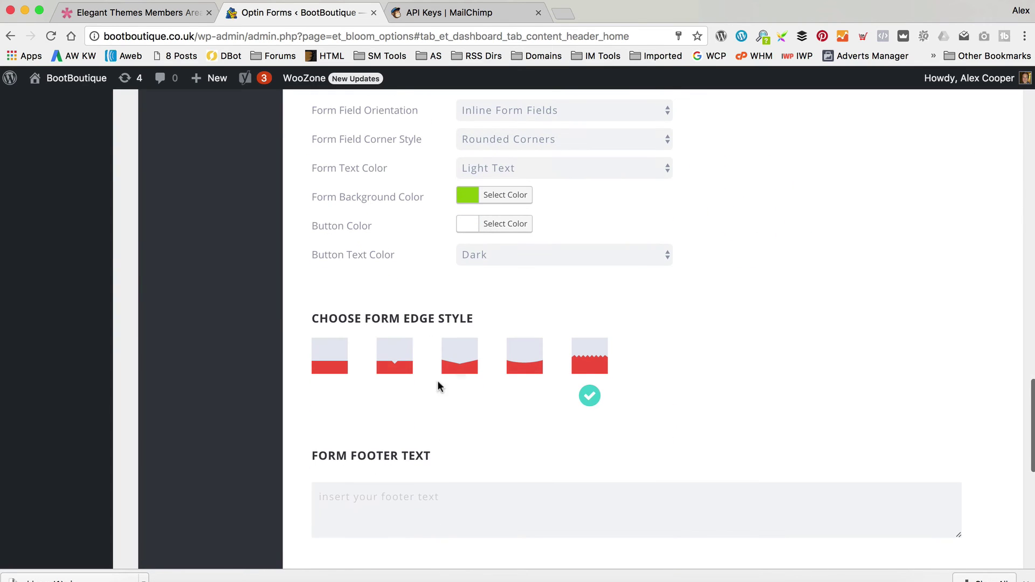
click(394, 359)
scroll(722, 323, down, 3)
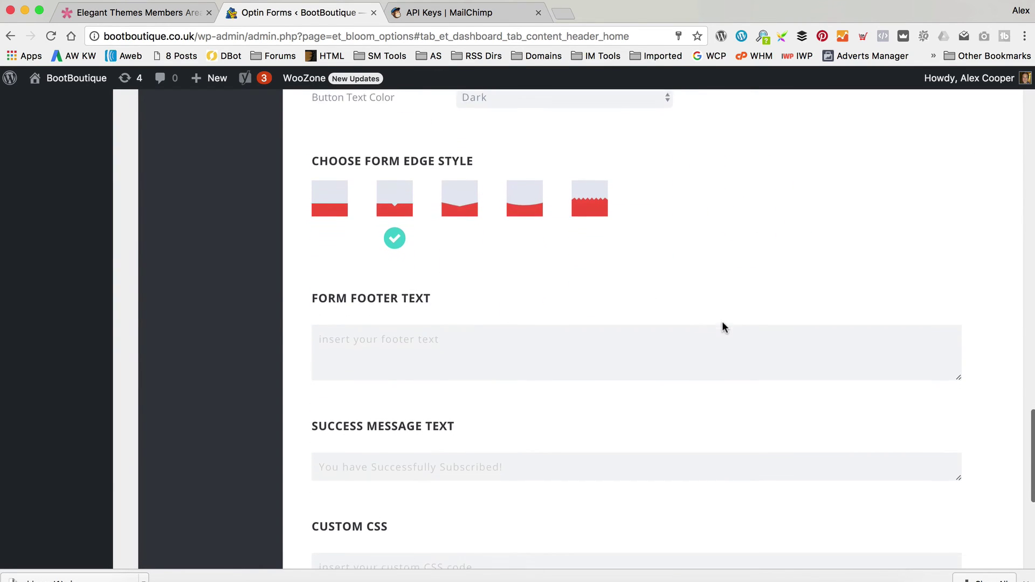
scroll(722, 326, down, 1)
click(479, 349)
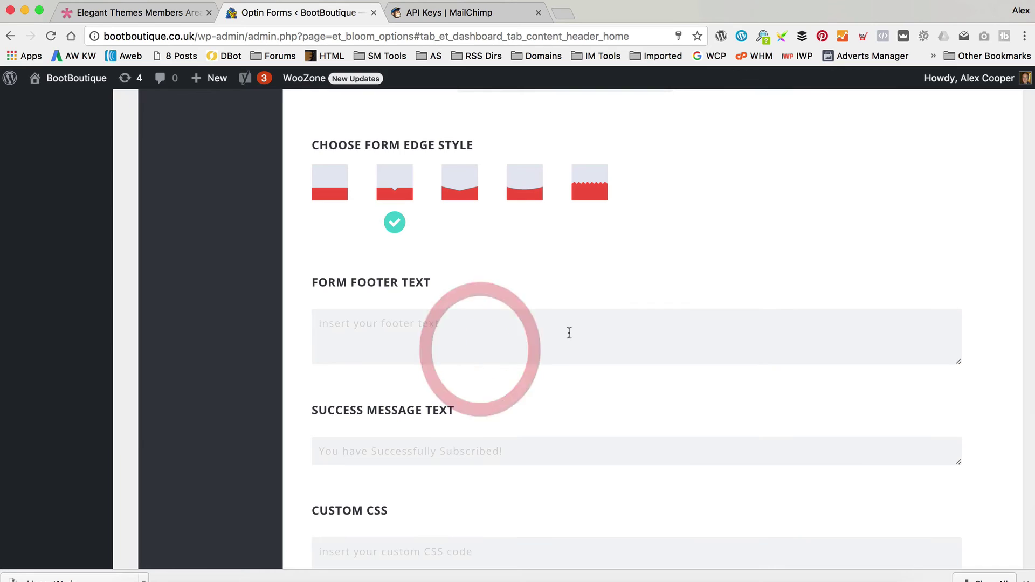
scroll(569, 332, up, 1)
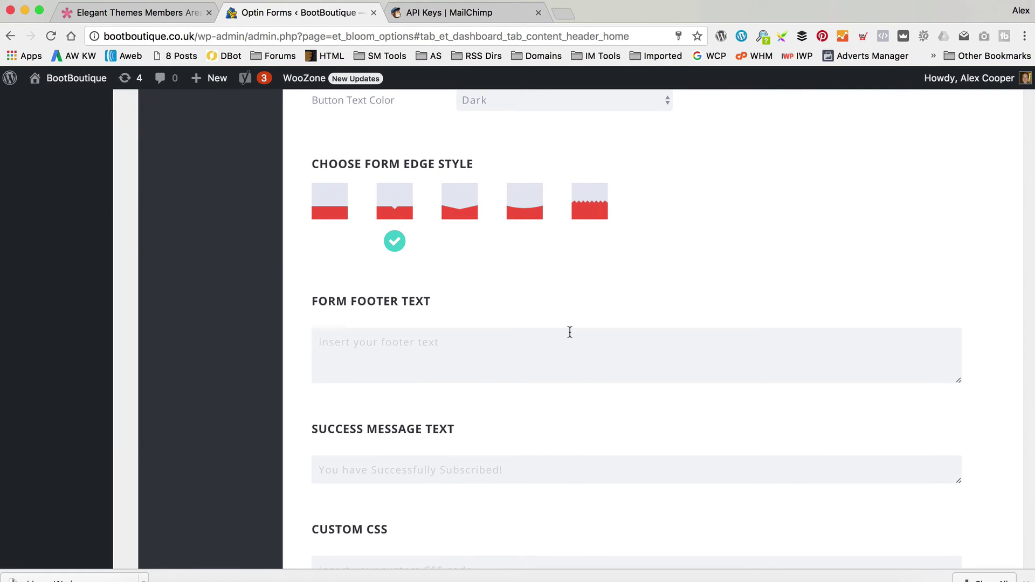
text(This is some footer text.)
scroll(700, 338, up, 20)
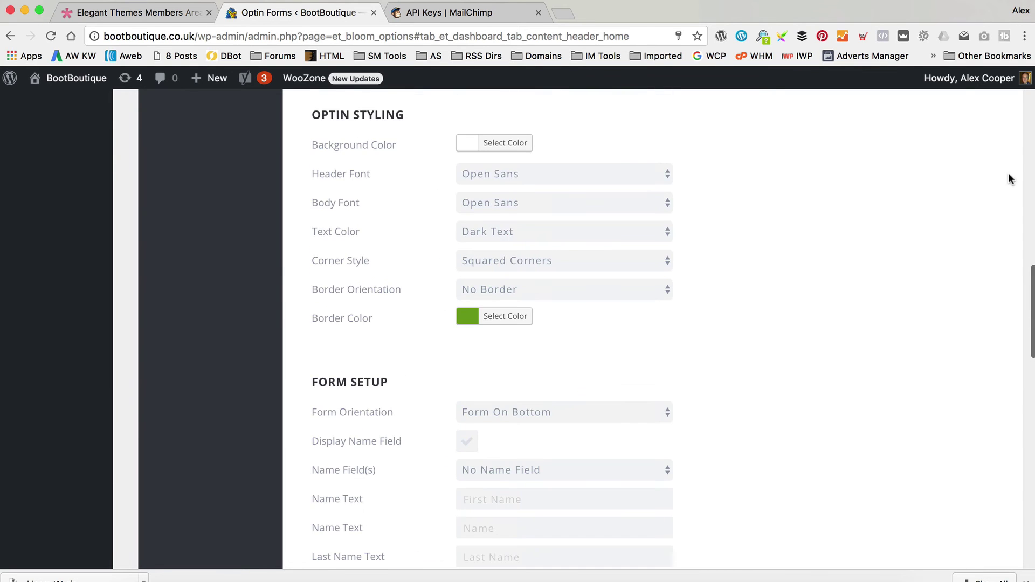
click(990, 161)
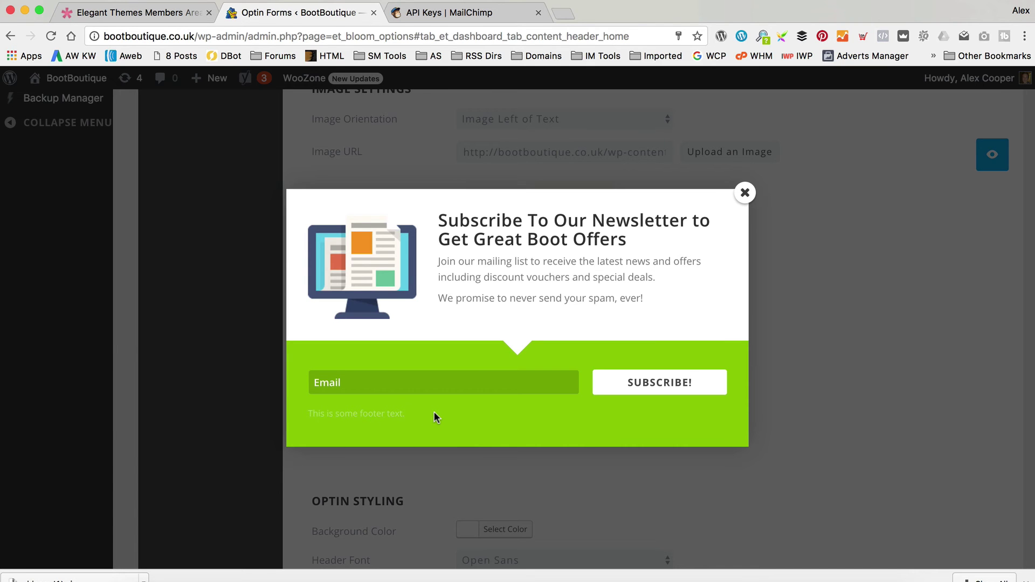
click(742, 195)
scroll(741, 197, down, 15)
scroll(740, 203, down, 6)
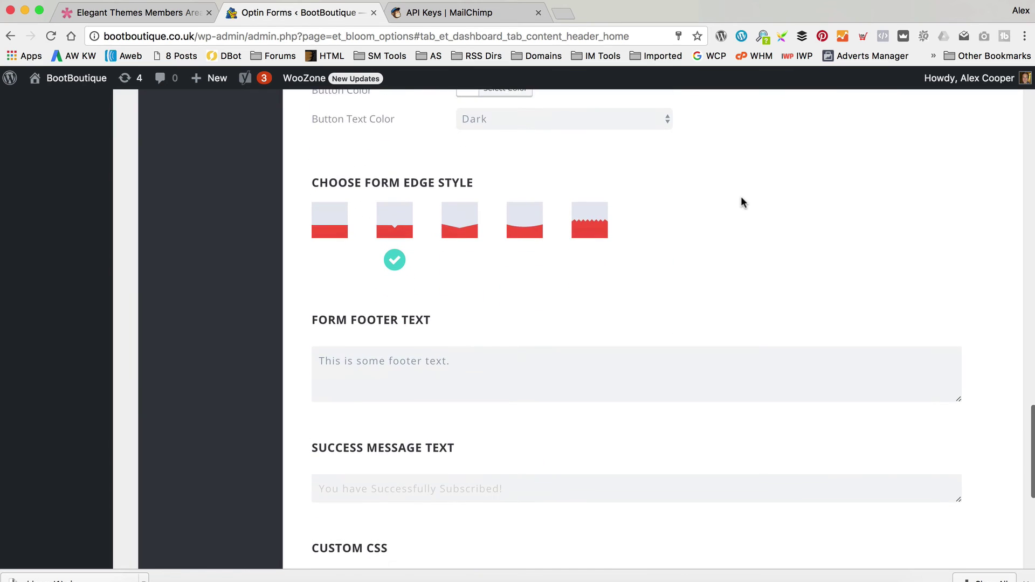
drag(318, 298, 406, 299)
click(483, 304)
drag(483, 304, 292, 304)
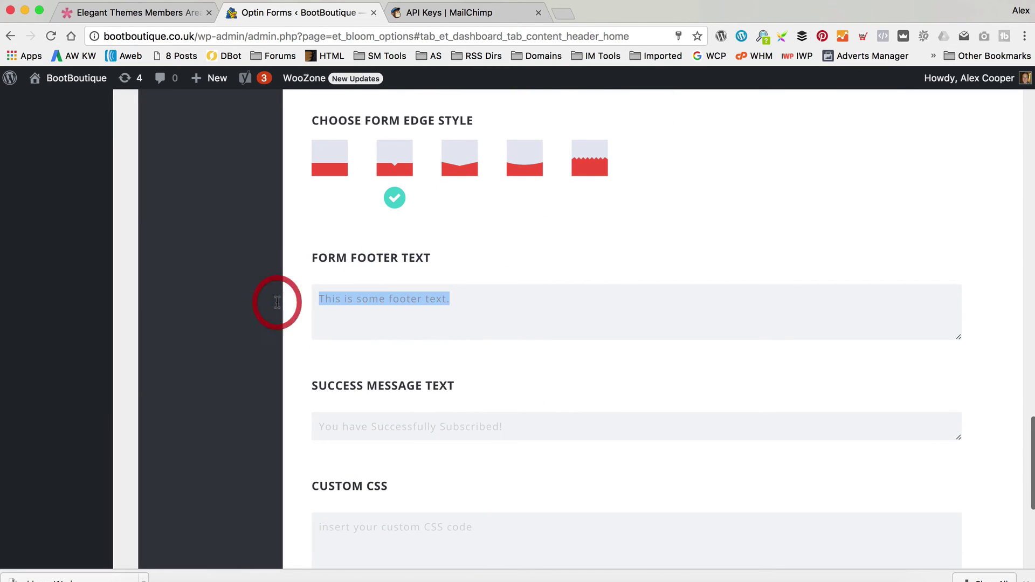
text(1005 Secure)
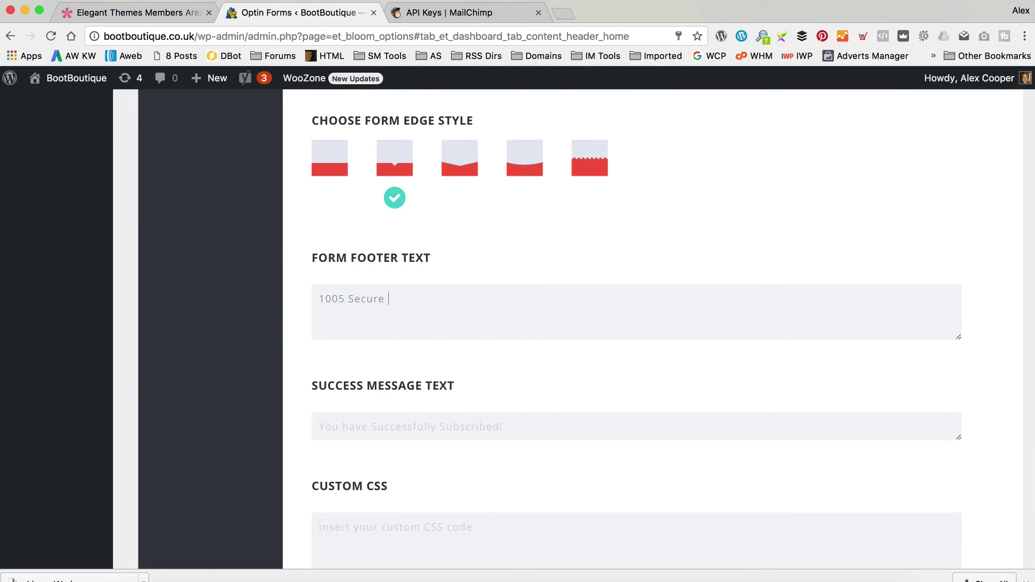
key(BackSpace)
key(BackSpace)
key(BackSpace)
text(% Seuc)
key(super+a)
key(BackSpace)
scroll(607, 275, down, 5)
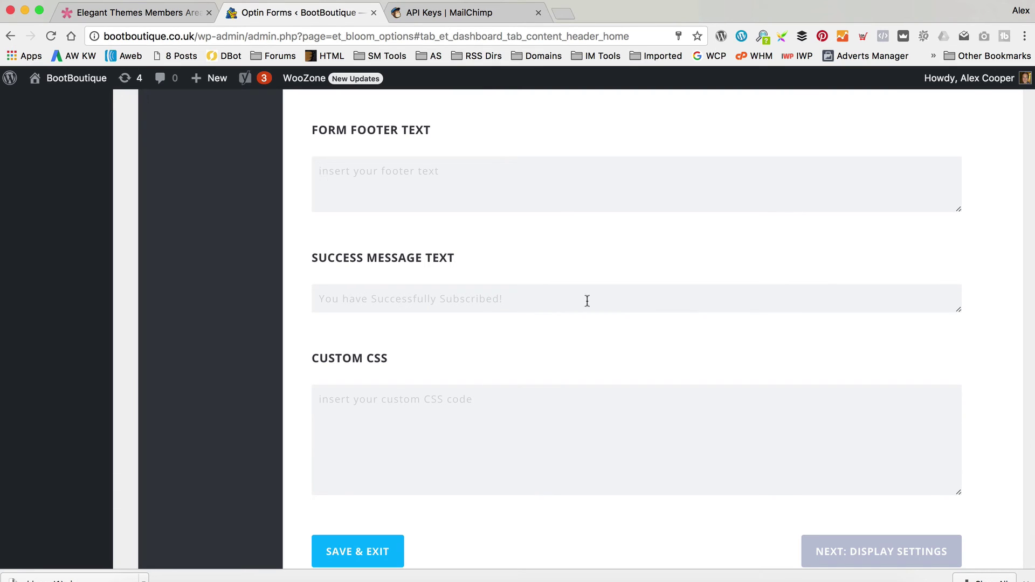
scroll(640, 268, down, 1)
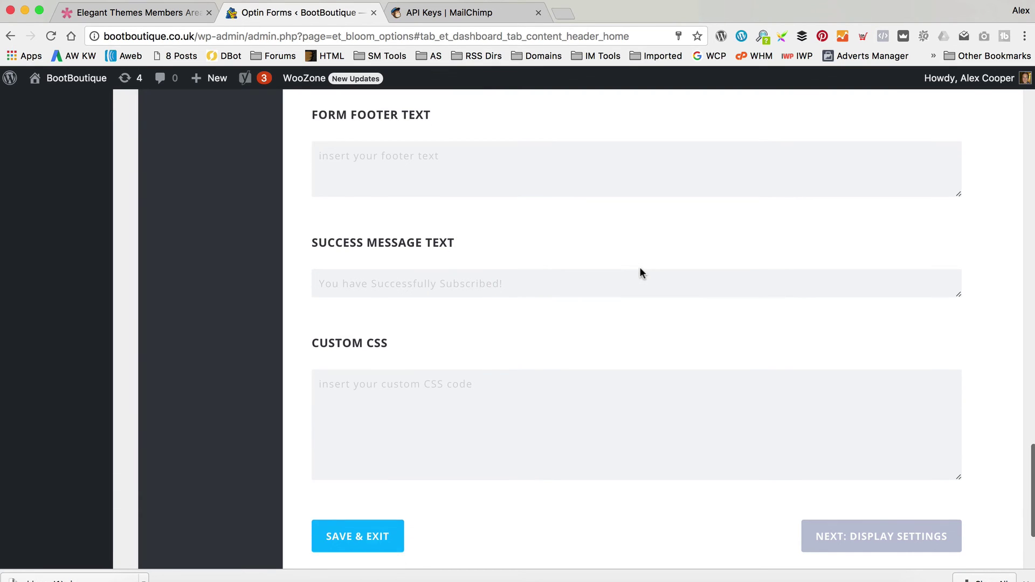
scroll(640, 273, down, 2)
In Display Settings, tick product under Display On and leave page unticked.
click(855, 487)
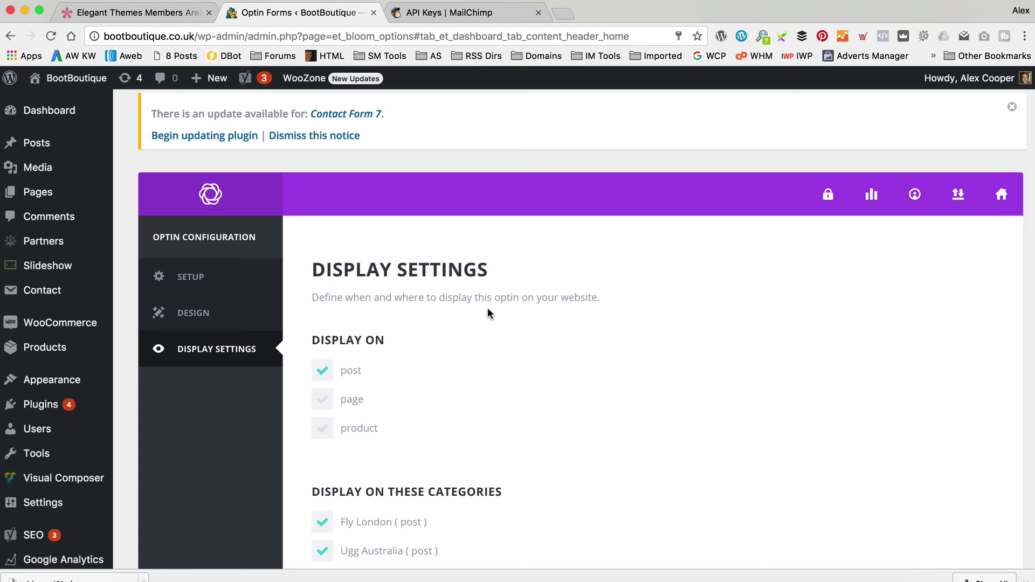
scroll(487, 313, down, 2)
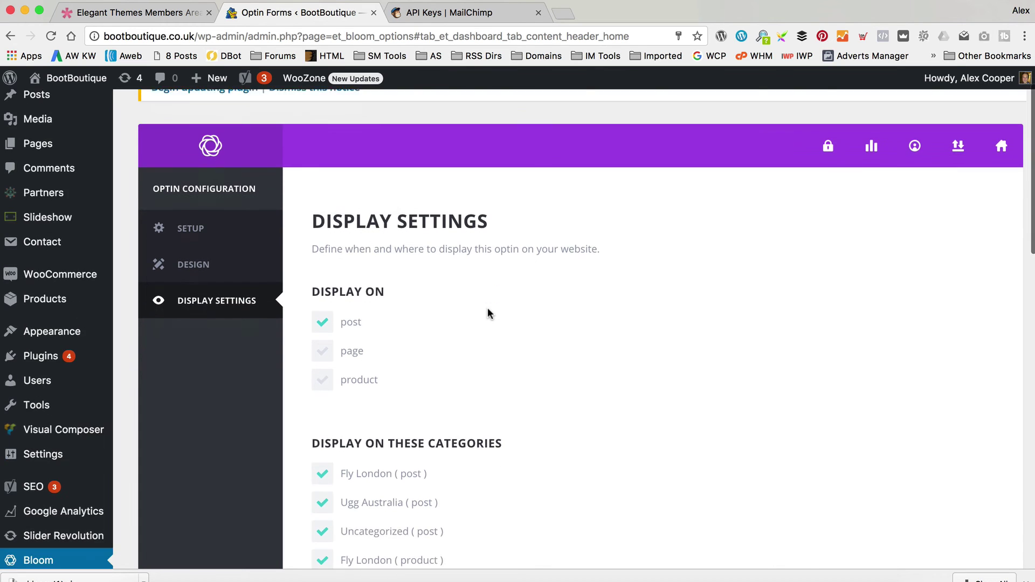
scroll(462, 305, down, 3)
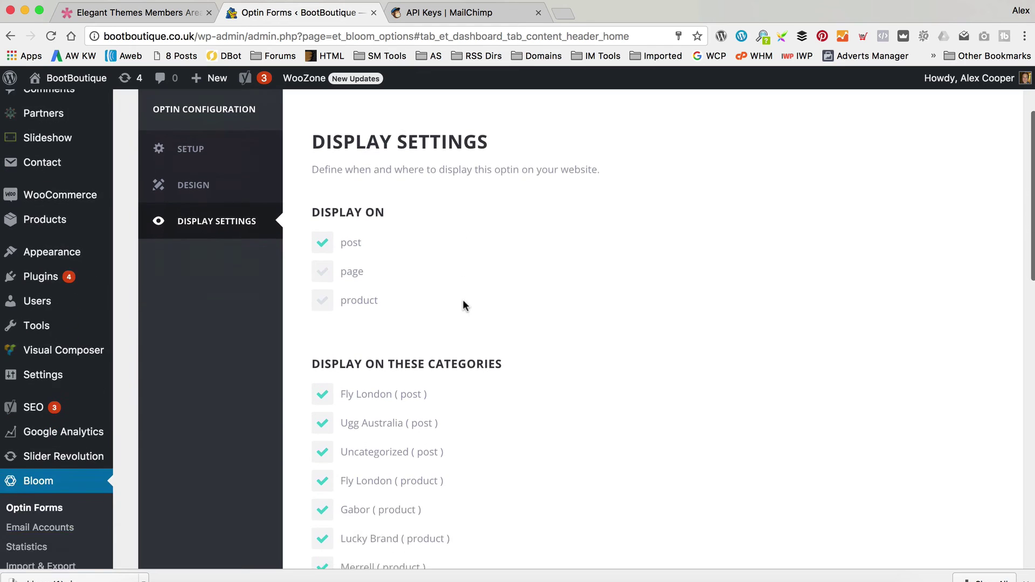
click(319, 289)
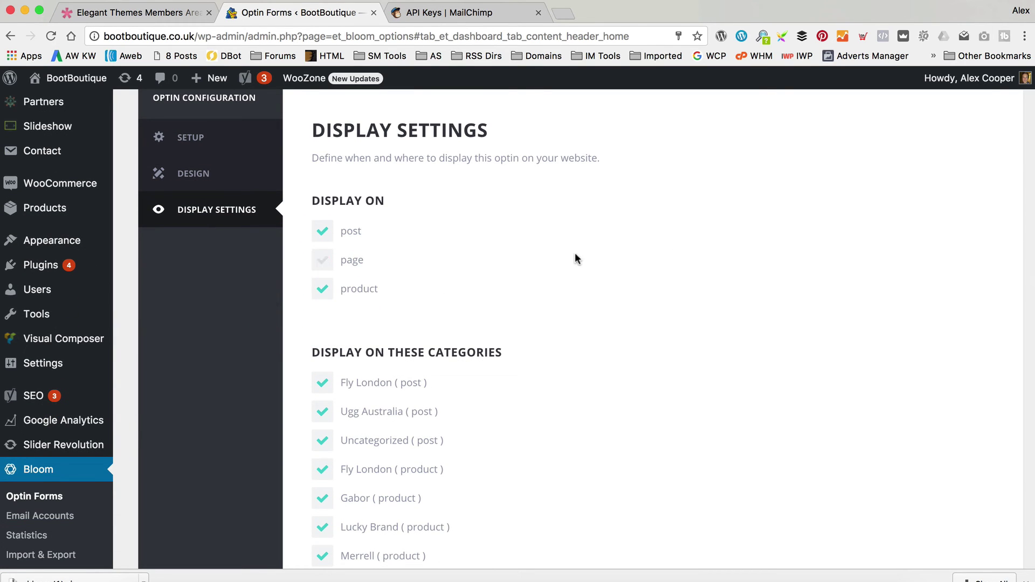
click(323, 260)
click(405, 268)
scroll(663, 283, down, 3)
scroll(429, 287, down, 2)
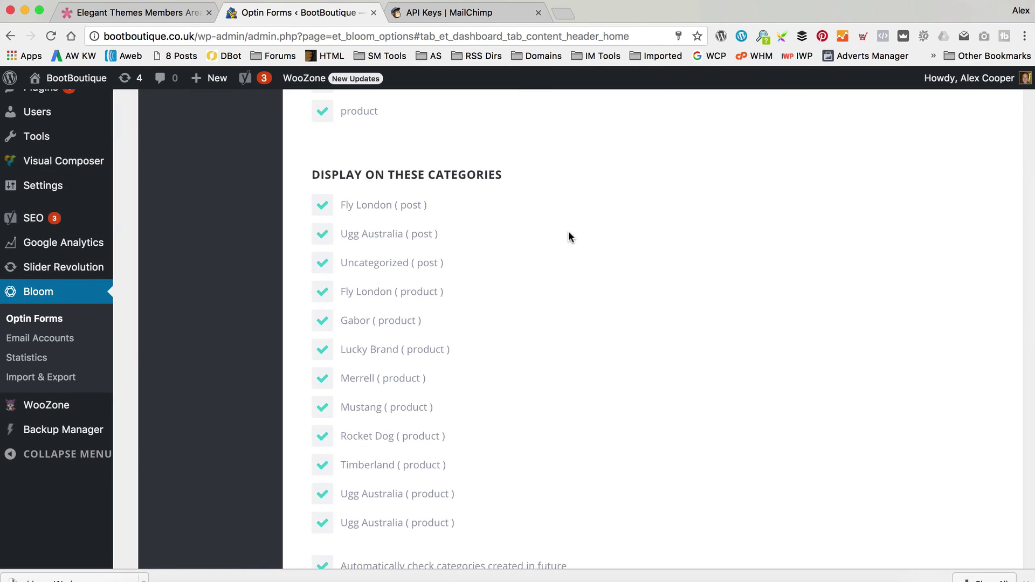
scroll(569, 235, down, 3)
scroll(569, 235, up, 2)
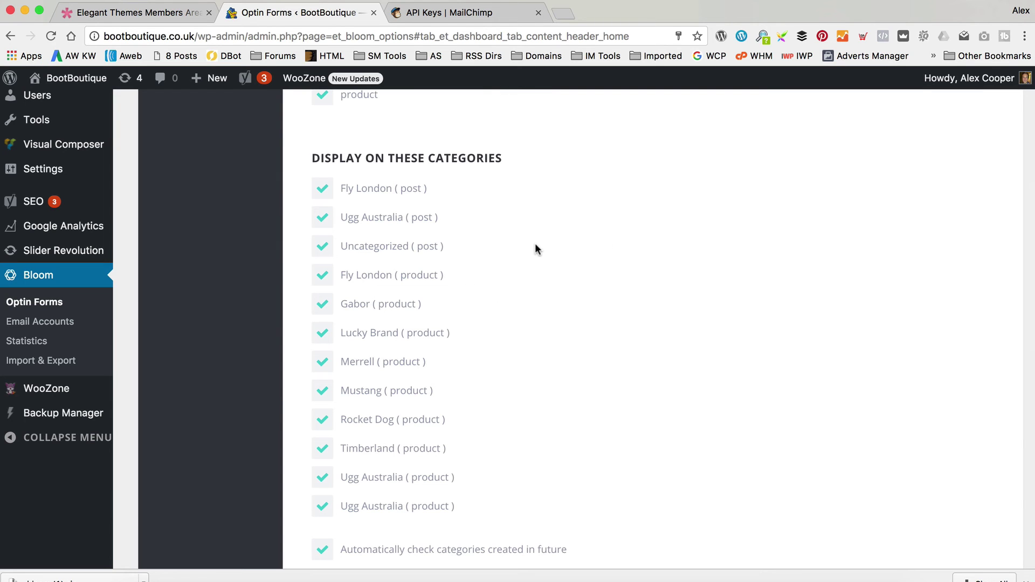
scroll(537, 248, down, 3)
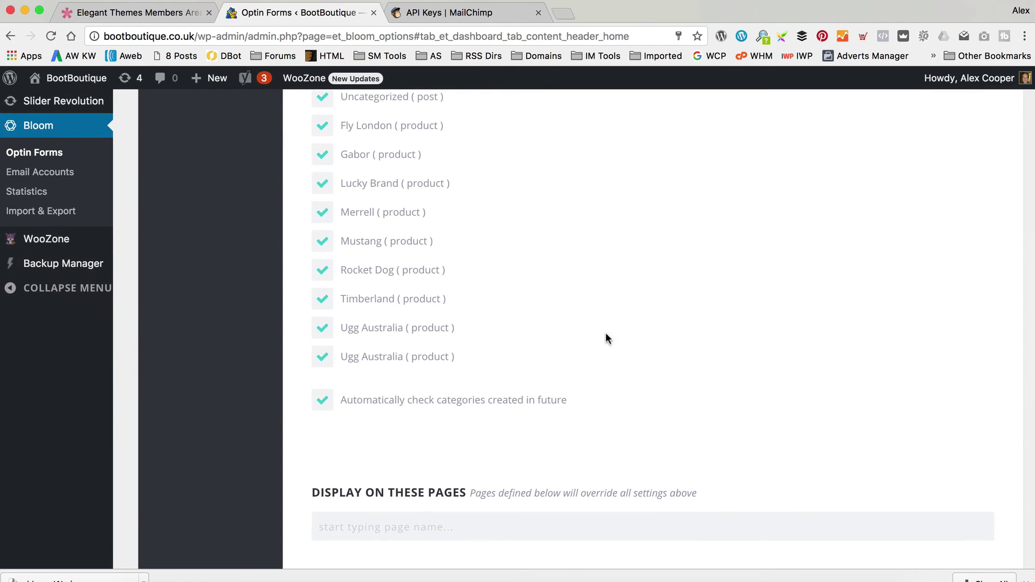
scroll(603, 356, down, 1)
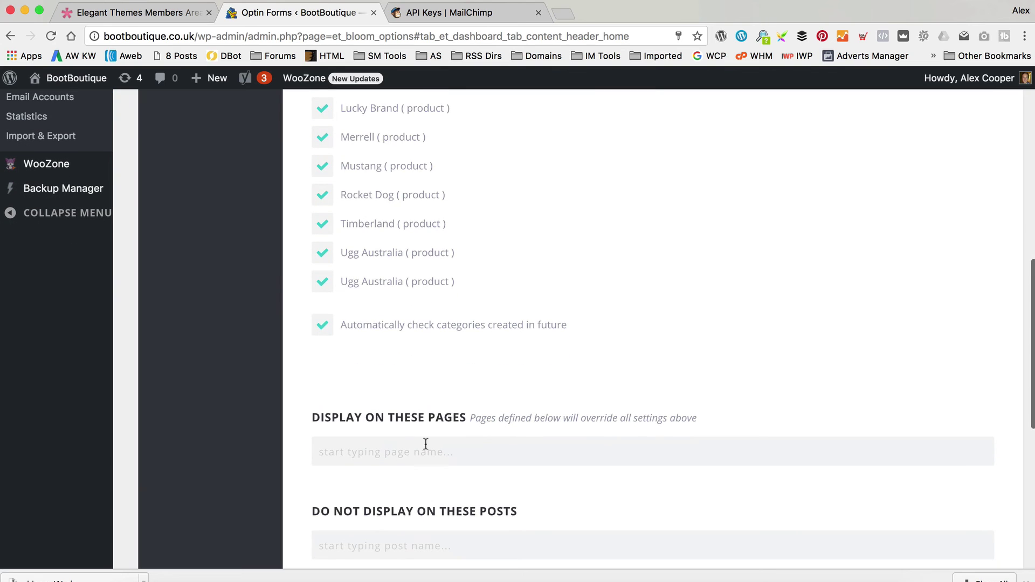
scroll(566, 343, down, 1)
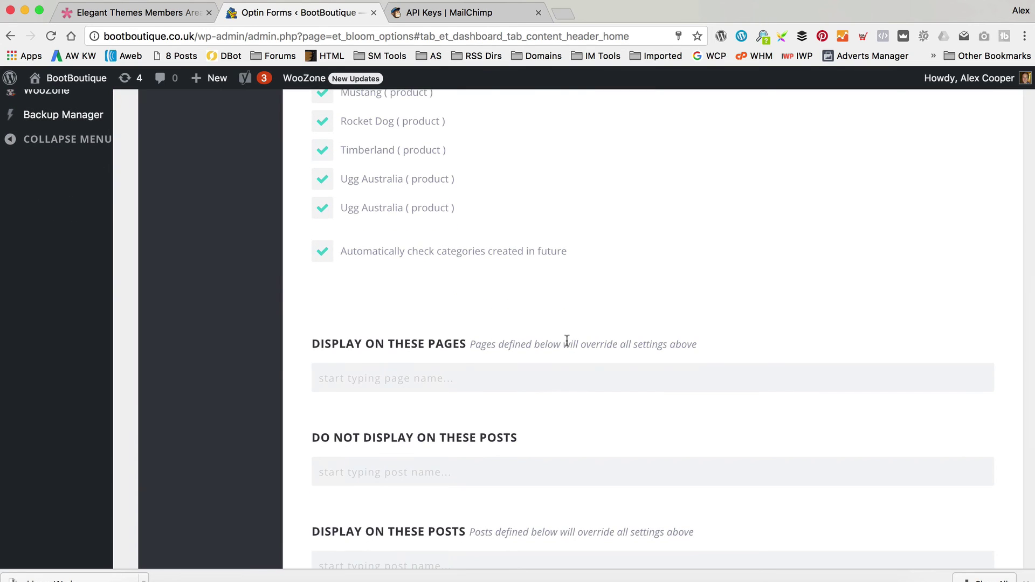
scroll(603, 287, down, 1)
scroll(602, 285, down, 1)
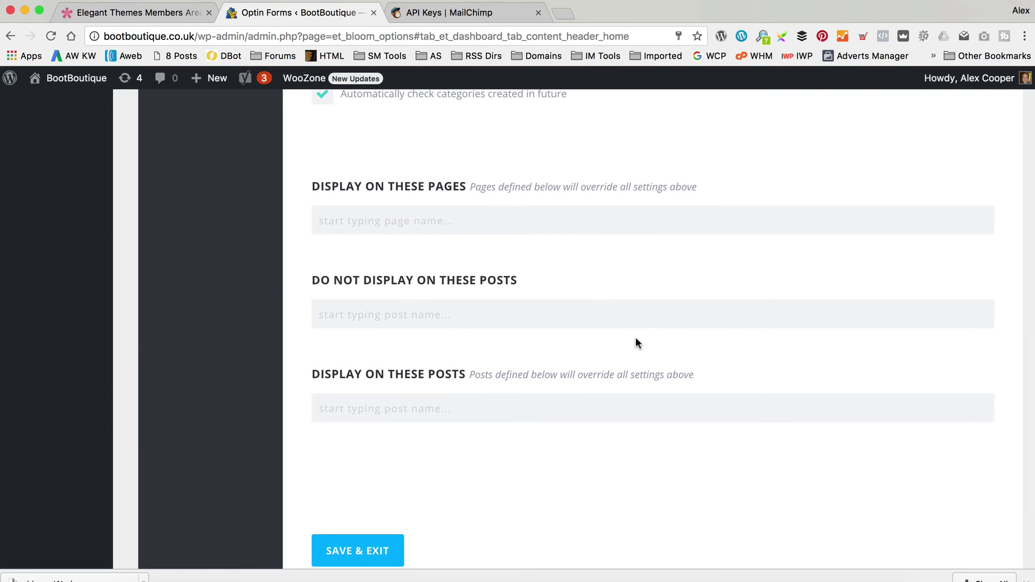
scroll(677, 228, down, 1)
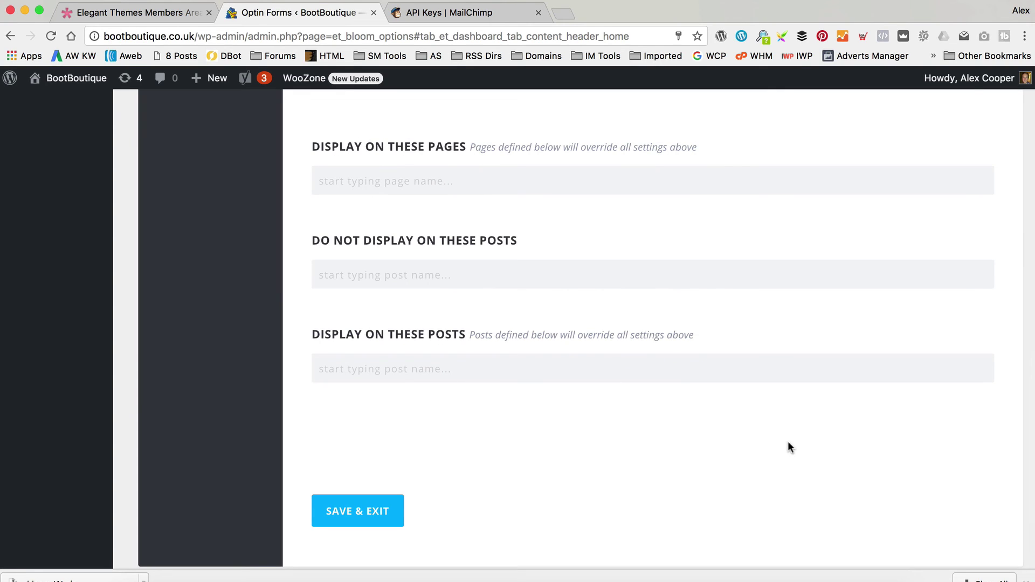
scroll(787, 441, up, 5)
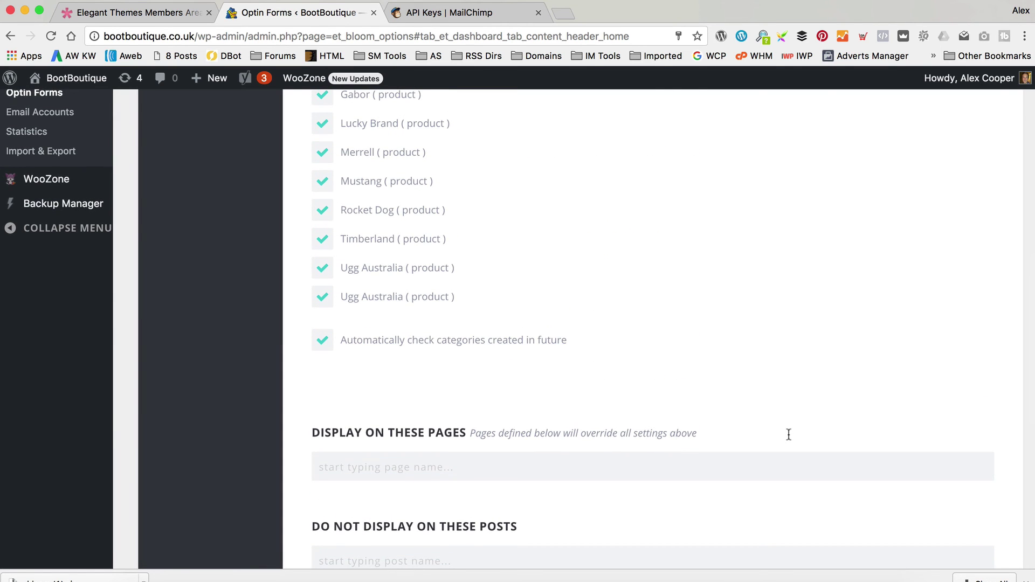
scroll(738, 195, down, 7)
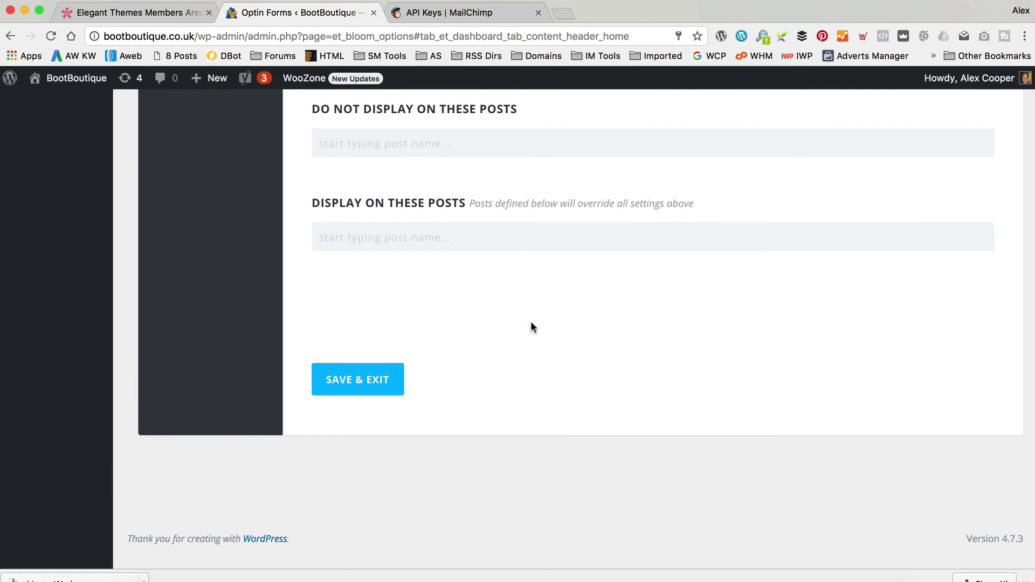
Save and exit the optin, then visit the live BootBoutique site.
click(387, 381)
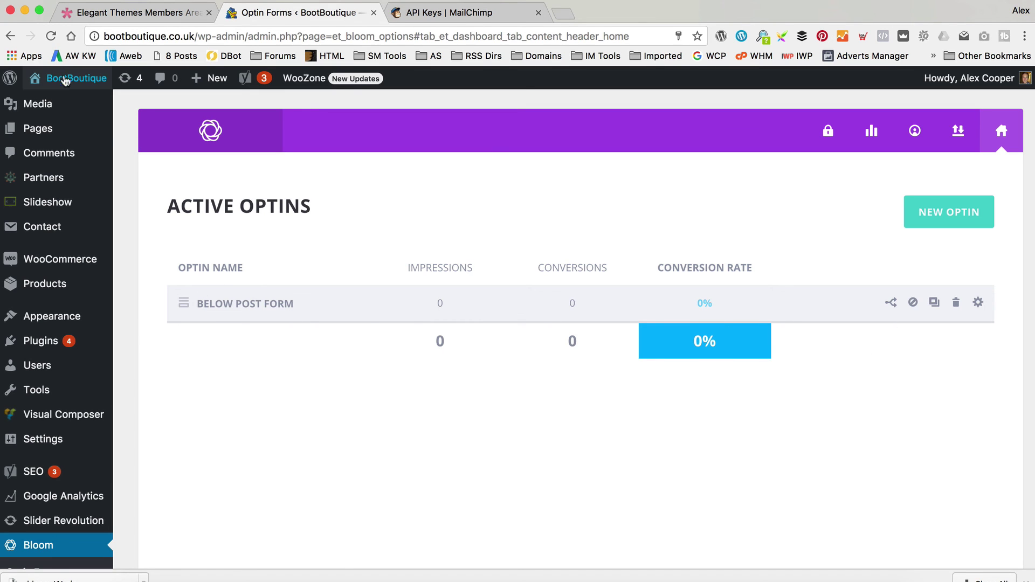
mouse_move(70, 78)
click(65, 103)
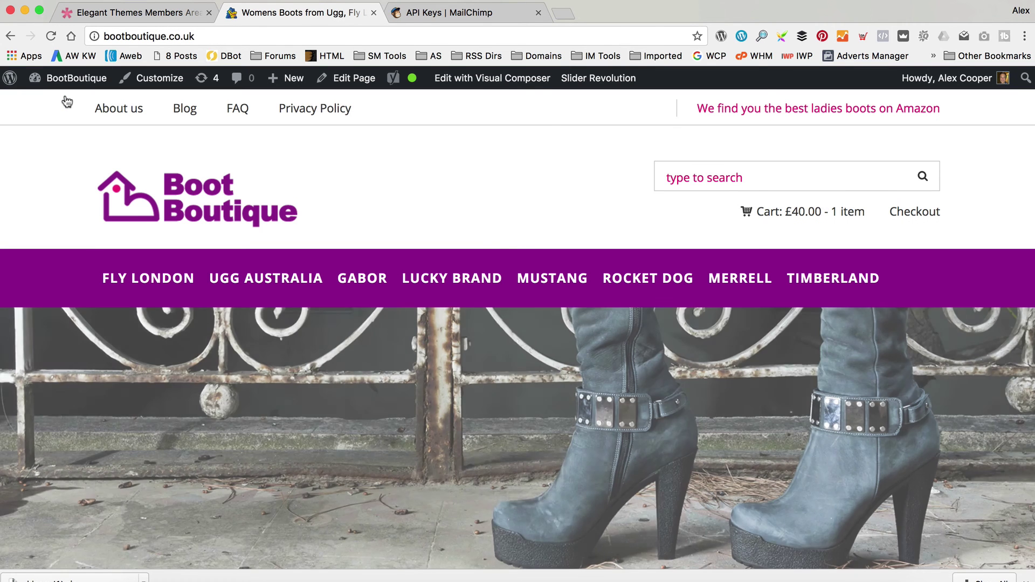
Open the Merrell SILVERSUN WTPF Damen Halbschaft Schlupfstiefel product from Featured Products.
scroll(466, 127, down, 7)
scroll(466, 127, down, 6)
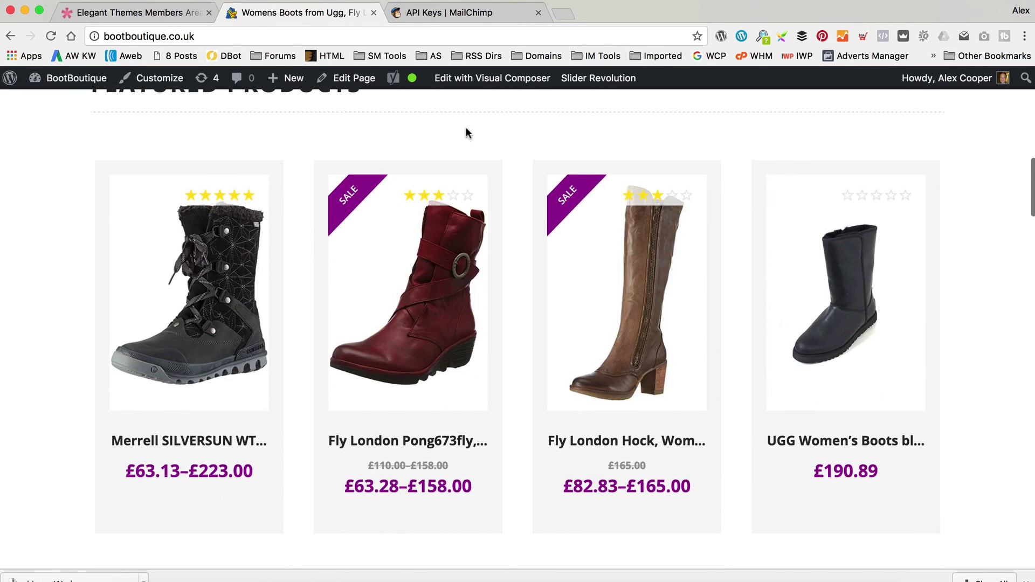
click(189, 292)
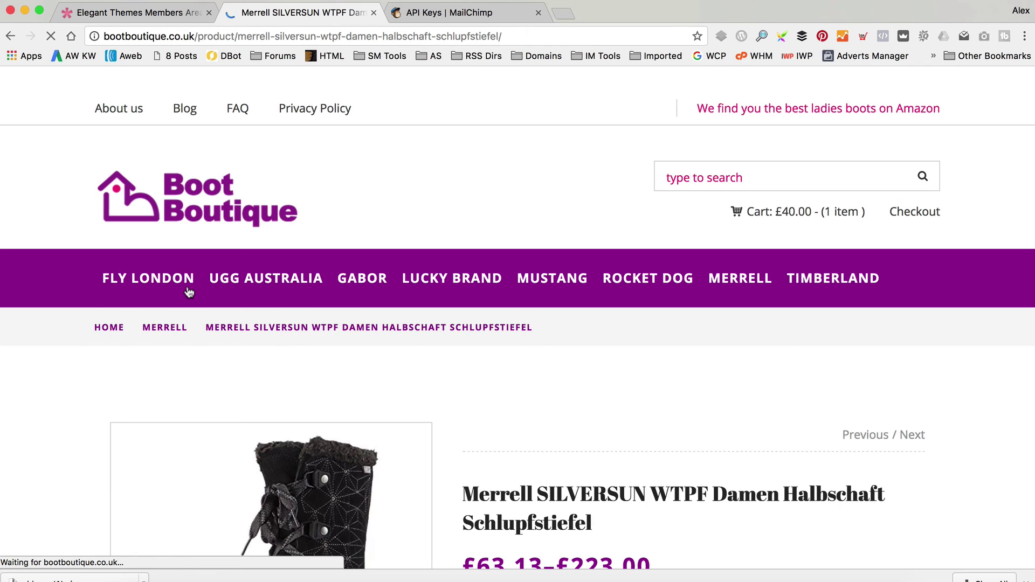
Subscribe a test e-mail address through the Great Boot Offers form below the product, getting 'You have Successfully Subscribed!'.
scroll(446, 267, down, 5)
scroll(447, 267, down, 15)
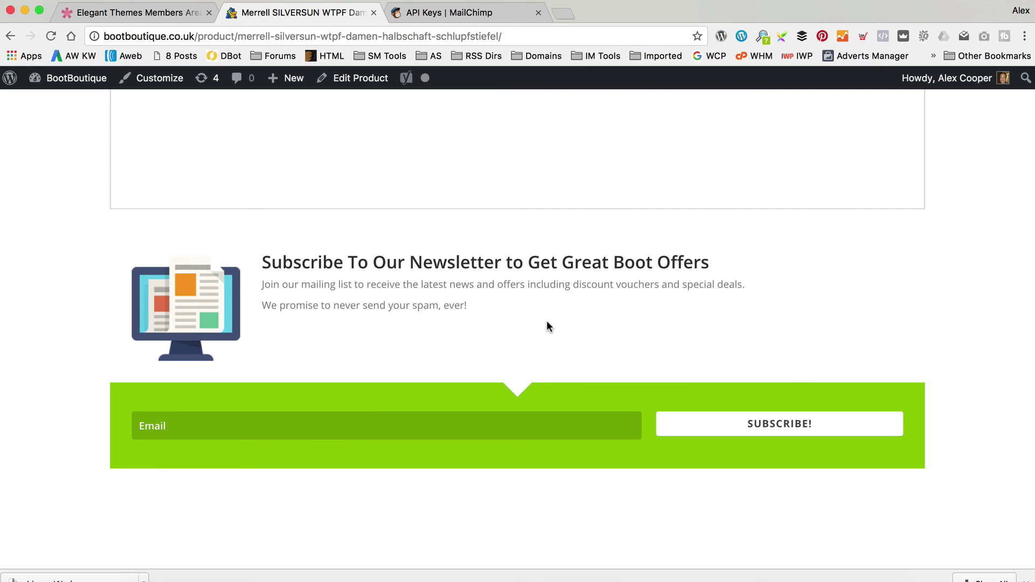
scroll(783, 232, down, 5)
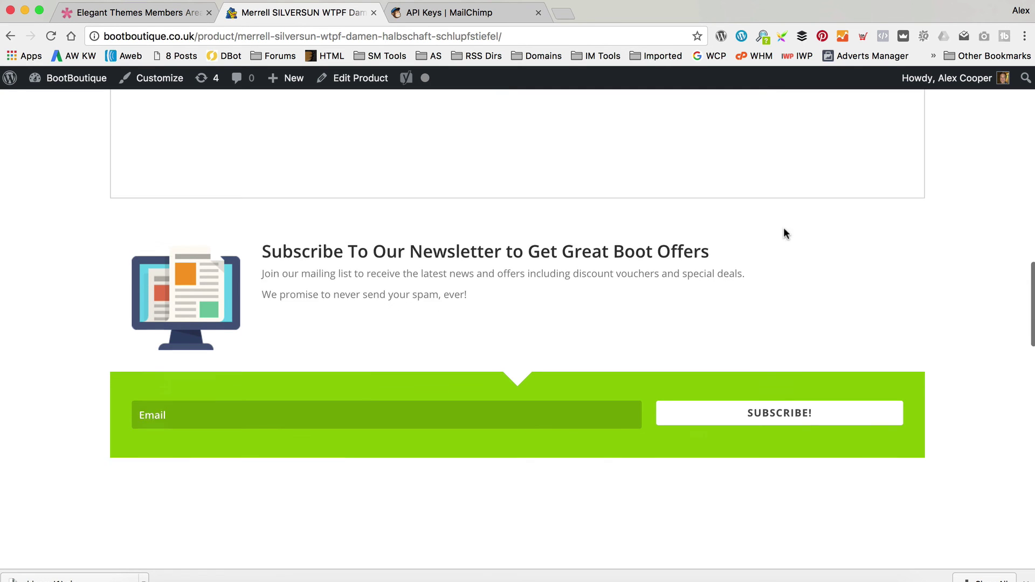
scroll(785, 233, up, 4)
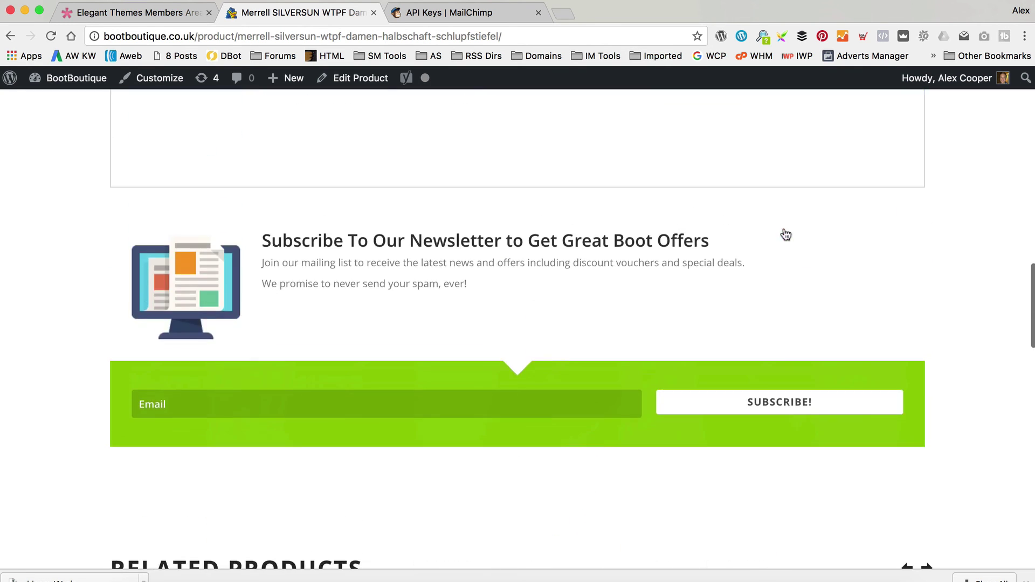
click(403, 413)
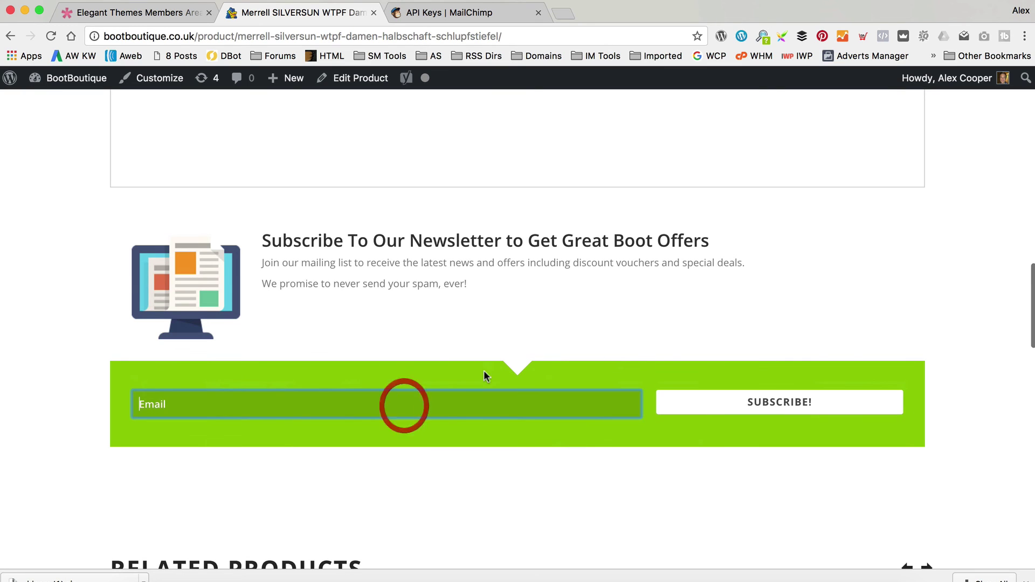
text(a)
key(BackSpace)
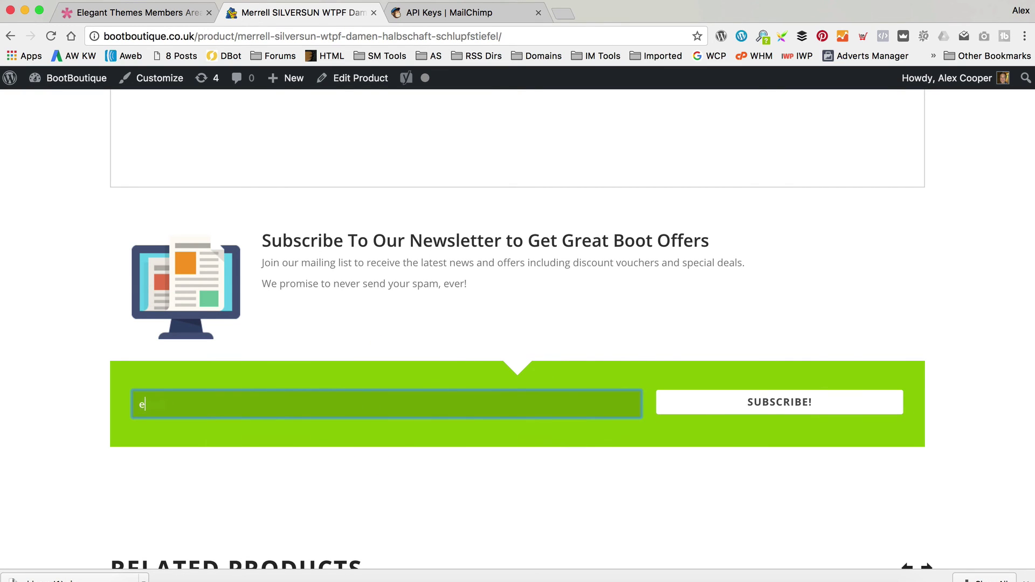
click(799, 407)
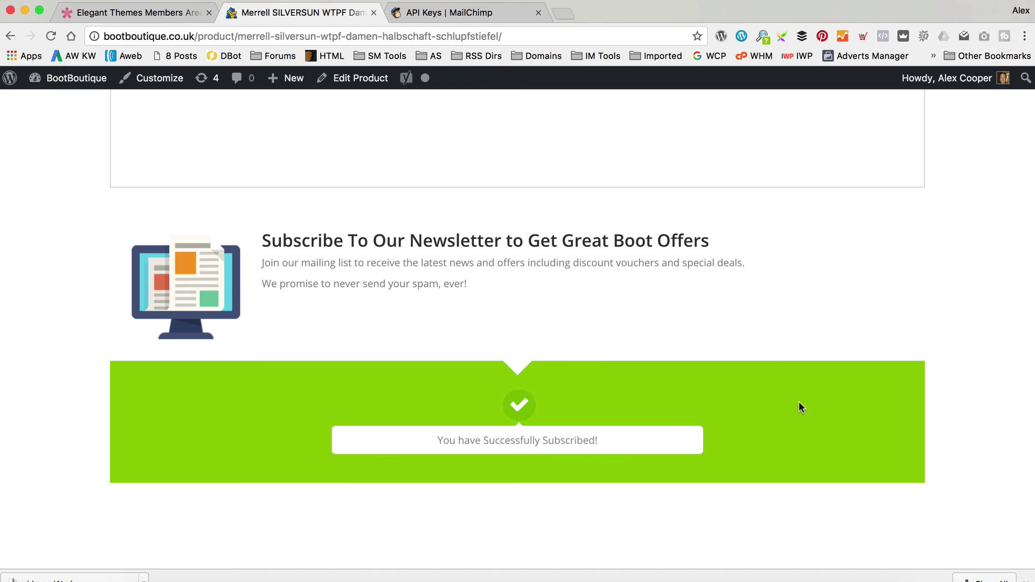
scroll(799, 402, down, 2)
scroll(799, 402, up, 2)
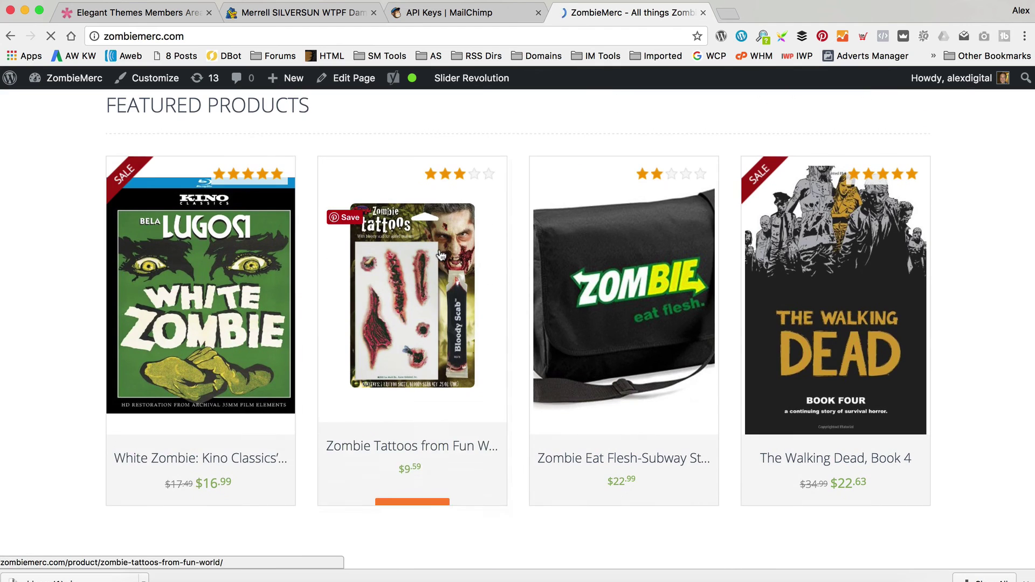
Open the ZombieMerc 'Types of Zombie' post from the footer and view its orange Zombie Stuff By Email form.
scroll(300, 232, down, 10)
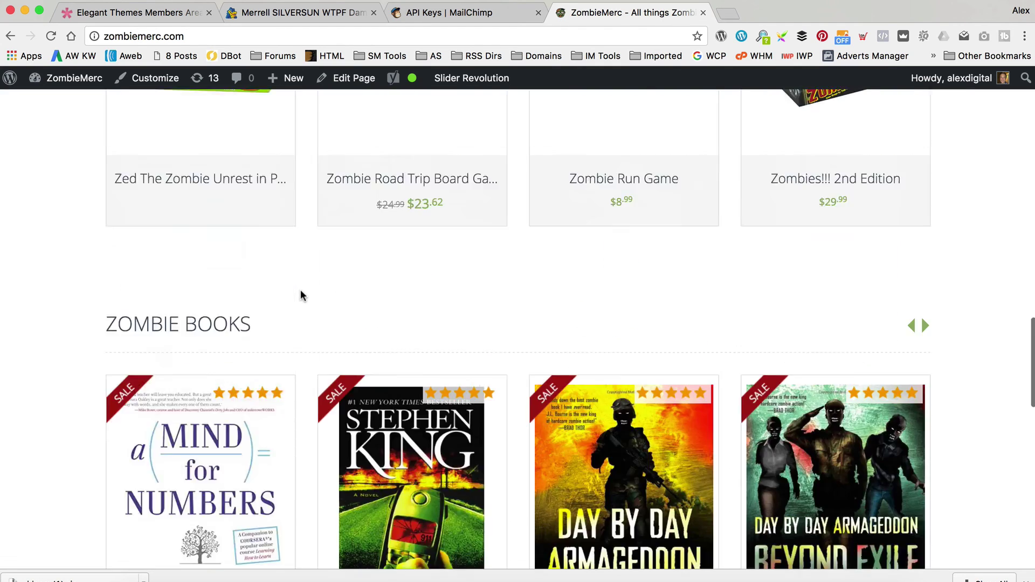
scroll(300, 295, down, 15)
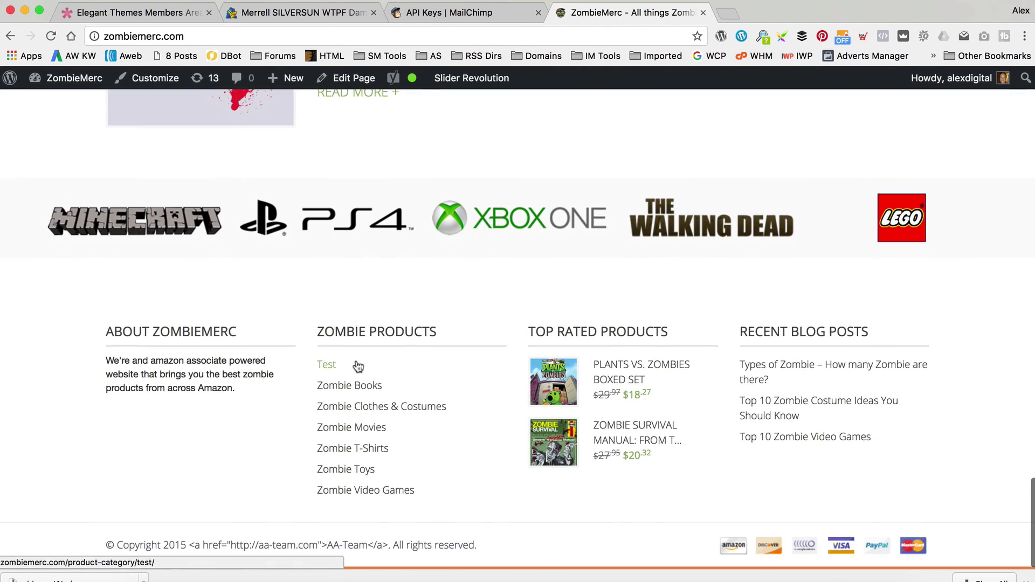
click(762, 363)
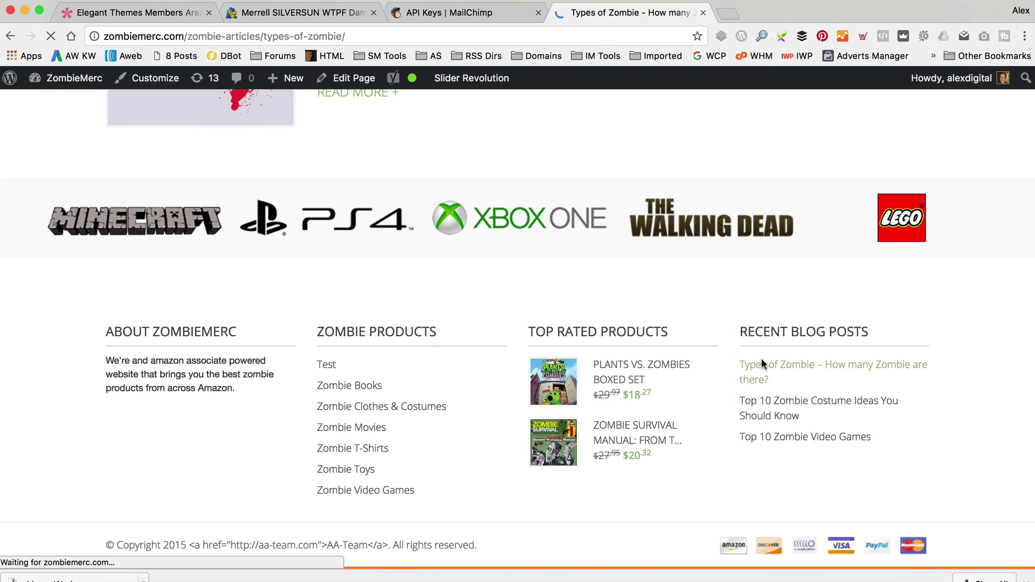
scroll(695, 240, down, 20)
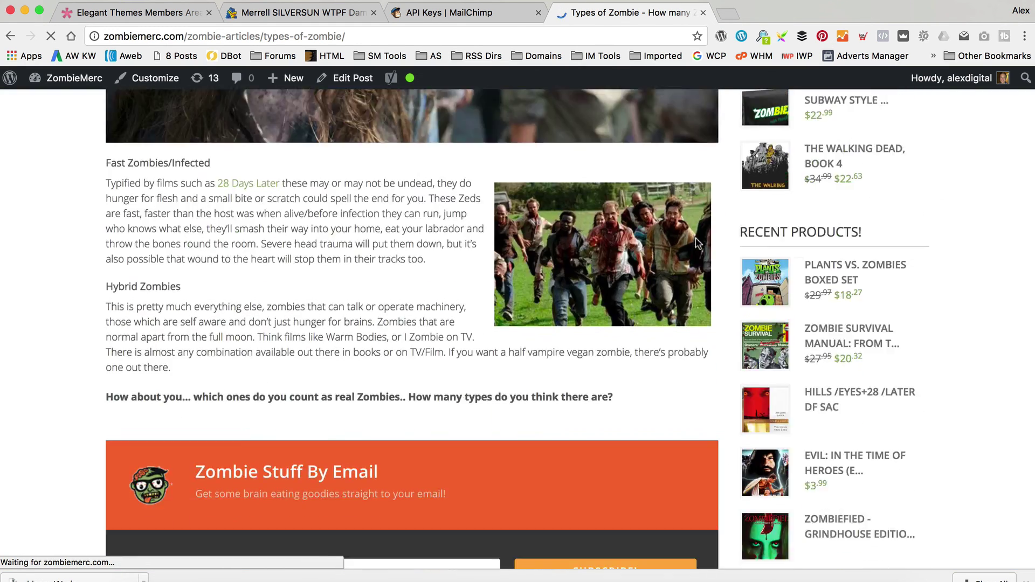
scroll(696, 242, down, 7)
scroll(696, 240, up, 3)
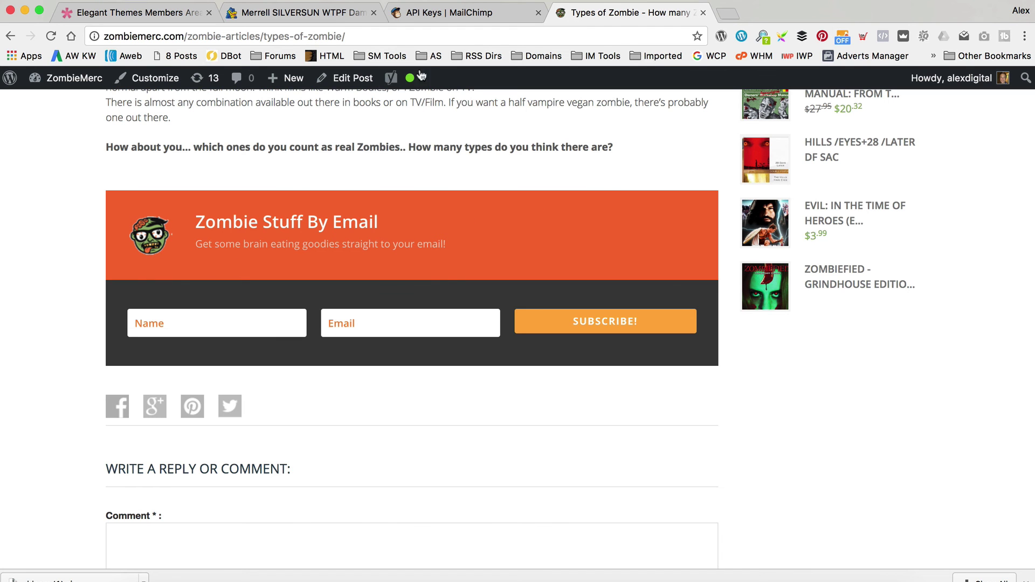
Back on the BootBoutique tab, go to the Blog via the footer link.
click(331, 16)
scroll(569, 270, down, 10)
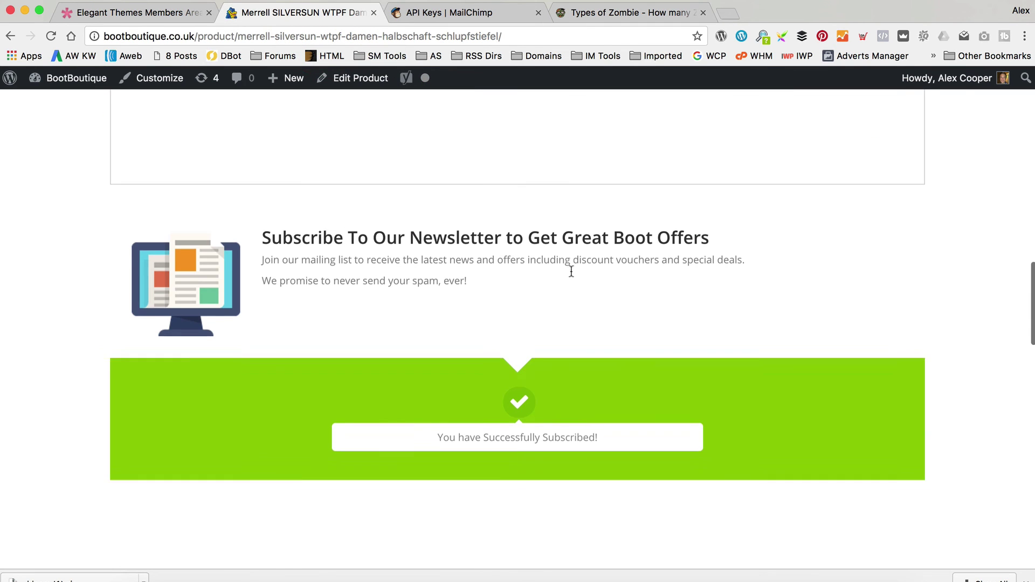
scroll(572, 270, down, 2)
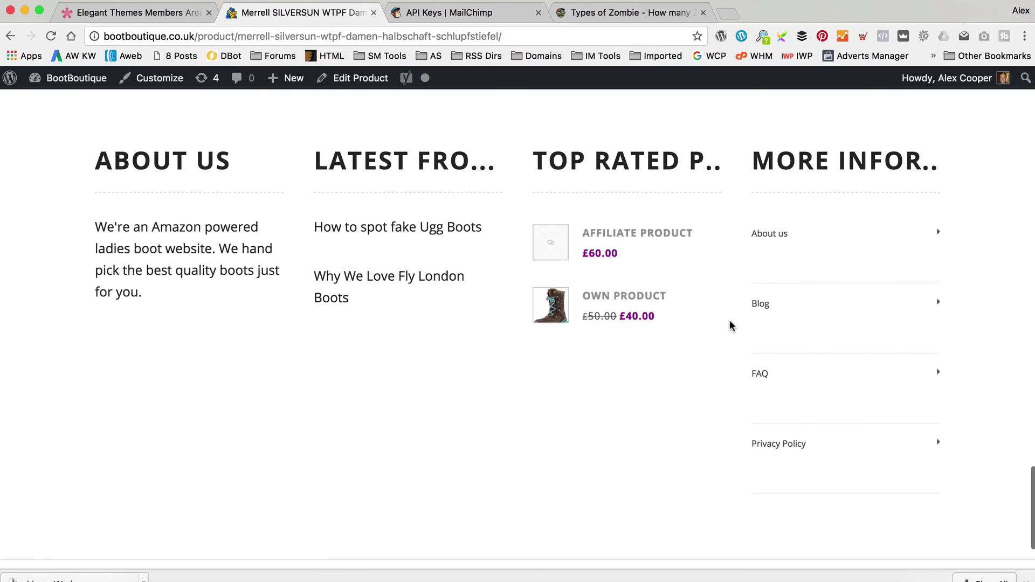
click(782, 305)
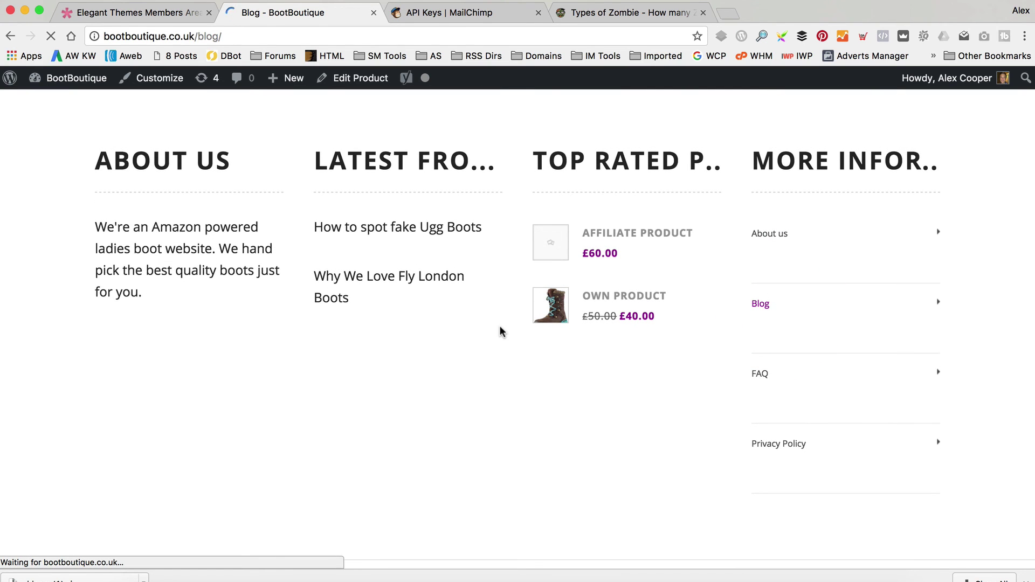
Open the 'How to spot fake Ugg Boots' post and view the green Great Boot Offers form below it.
scroll(325, 301, down, 8)
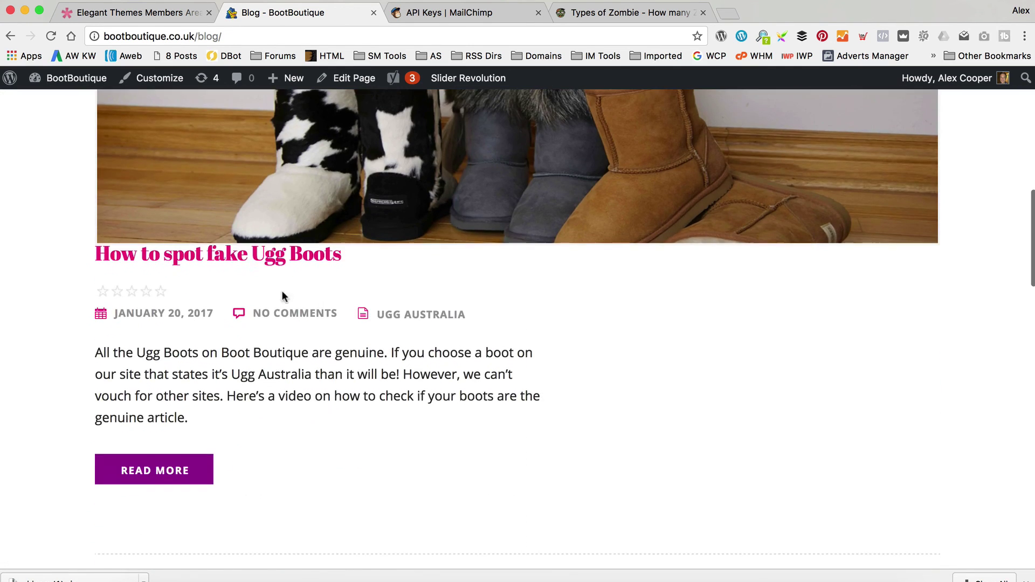
click(253, 257)
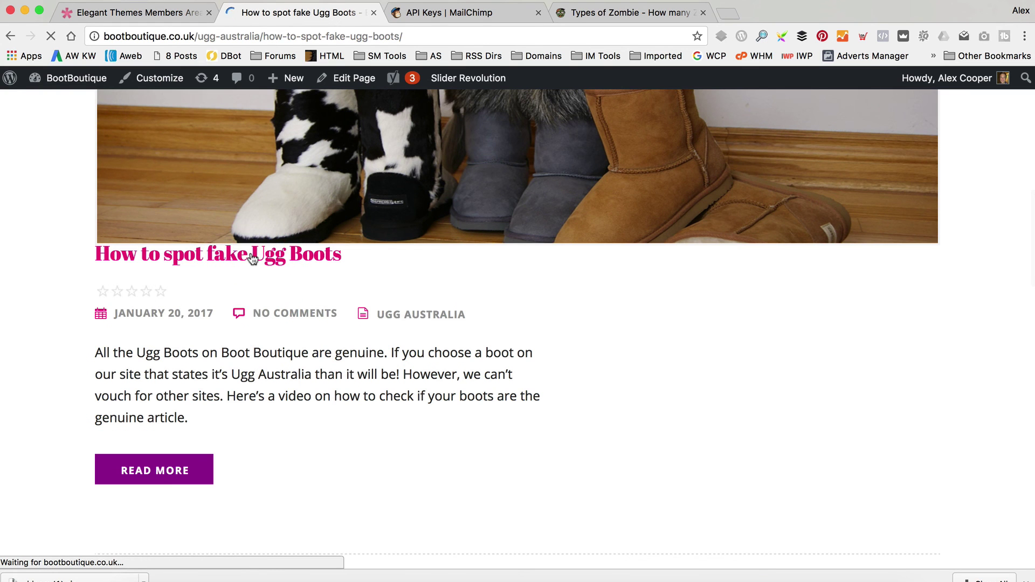
scroll(425, 253, down, 10)
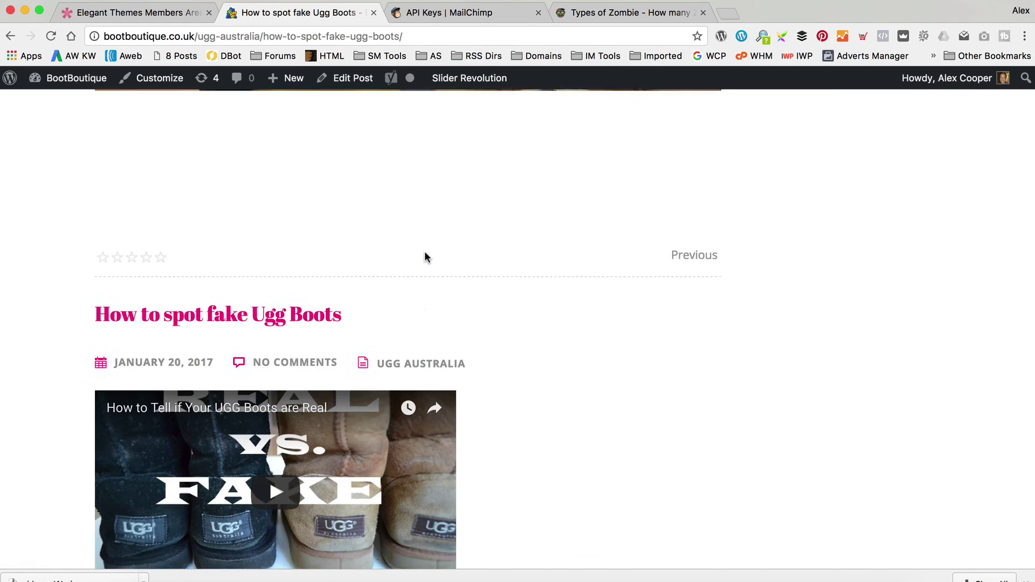
scroll(426, 257, down, 9)
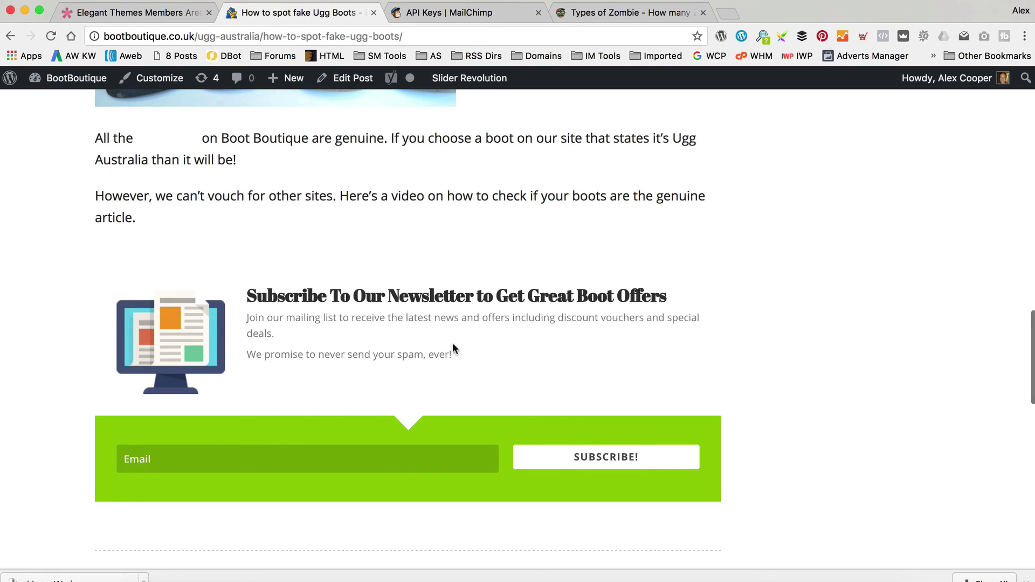
scroll(781, 300, up, 10)
scroll(783, 304, down, 10)
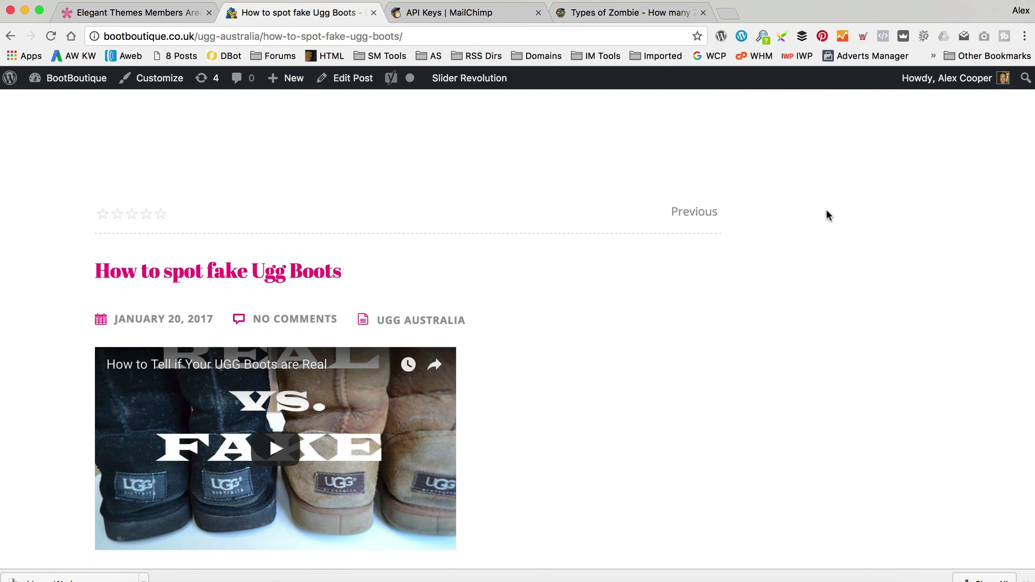
scroll(828, 215, down, 1)
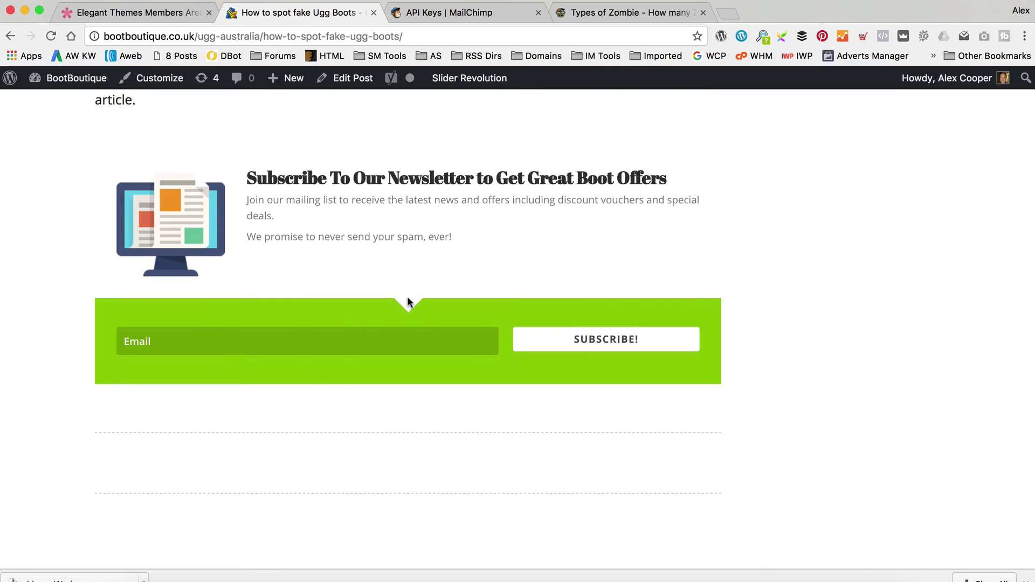
scroll(373, 350, up, 15)
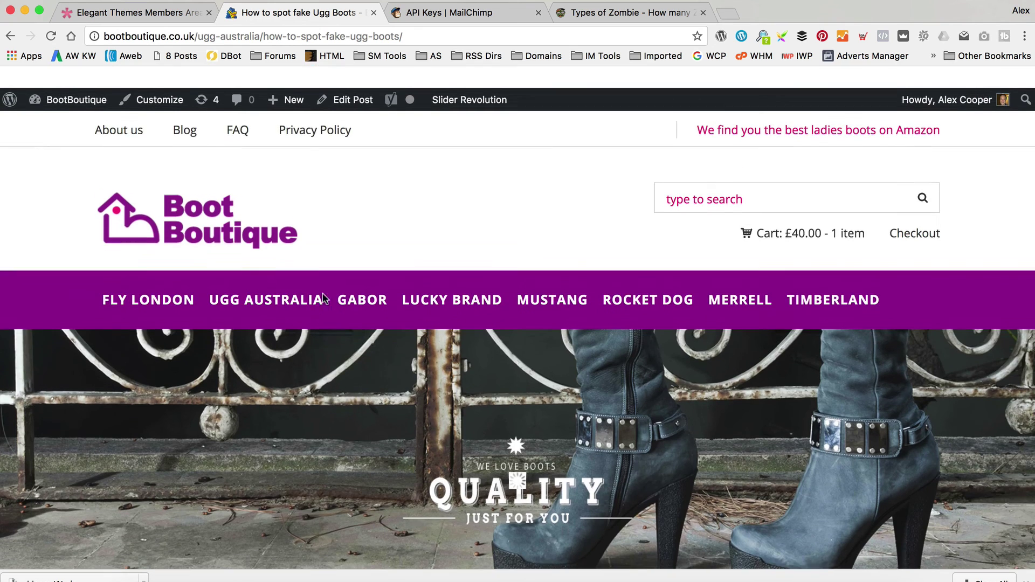
Return to the BootBoutique home page using the Boot Boutique logo.
click(216, 212)
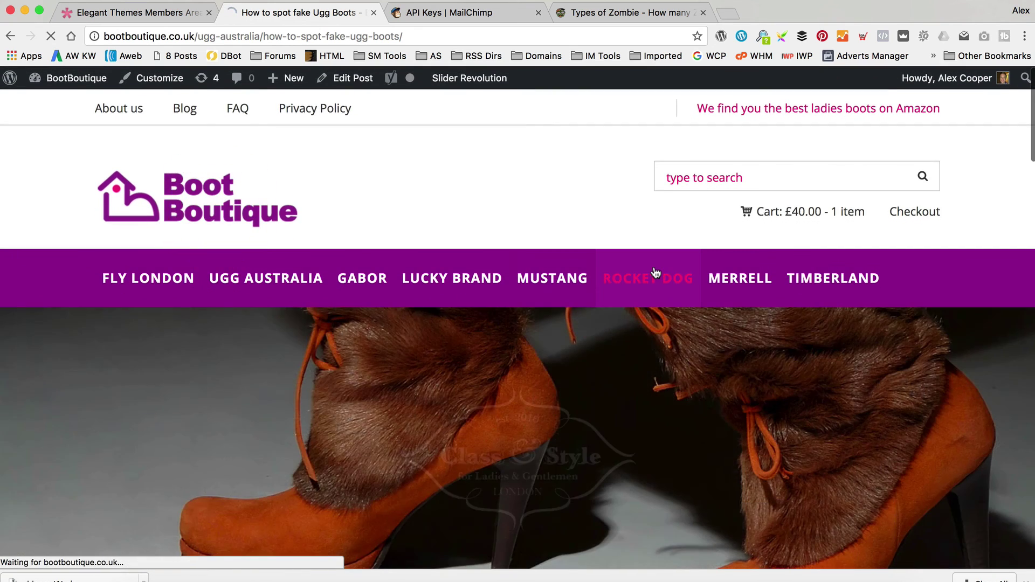